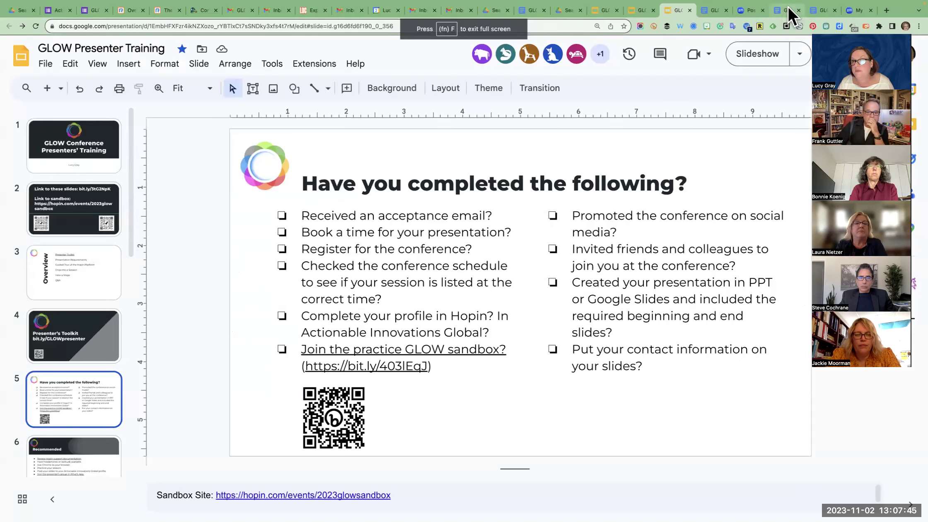
Step: Switch to the GLOW Conference Presenter Toolkit document and look over its outline, table of contents and Welcome section
left_click(784, 12)
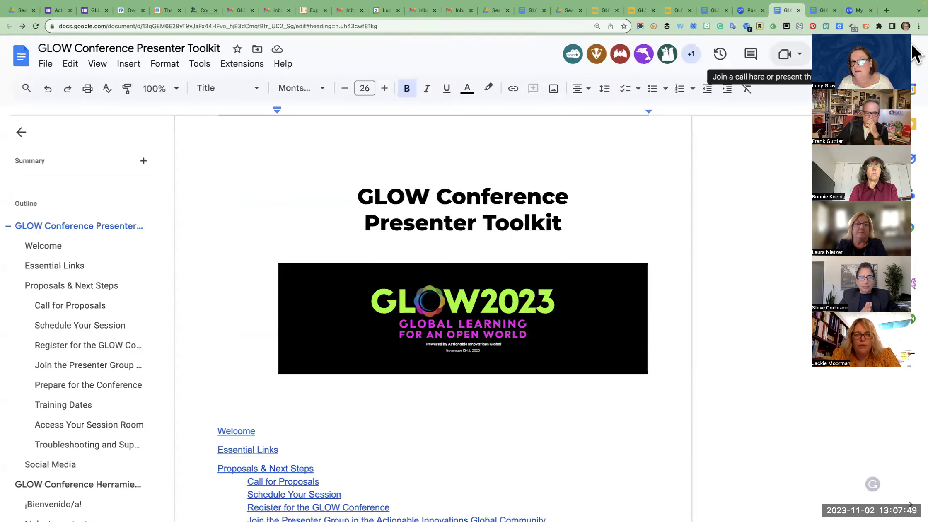
scroll(733, 170, "down", 3)
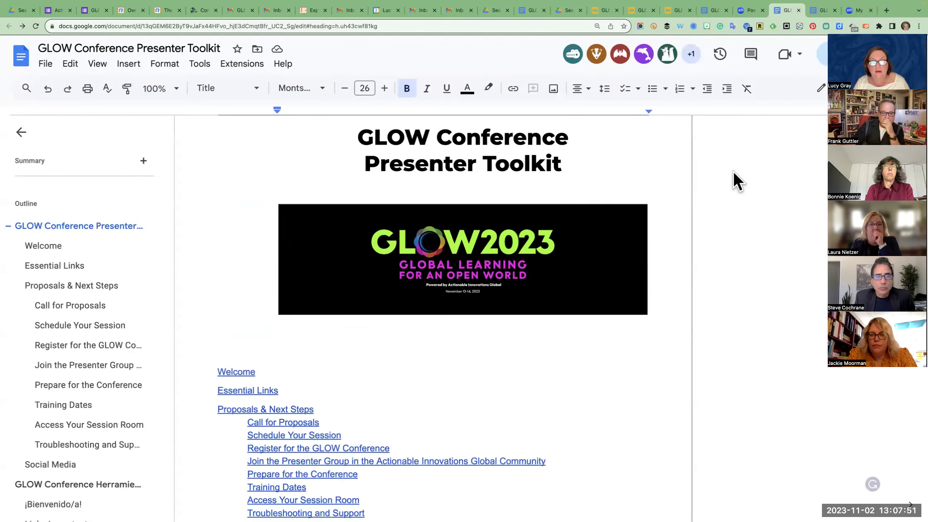
left_click(20, 132)
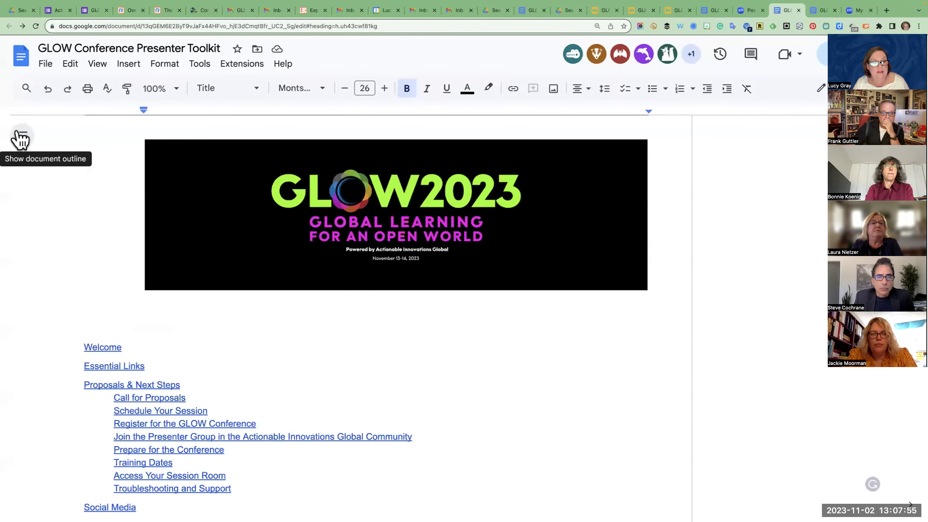
left_click(19, 137)
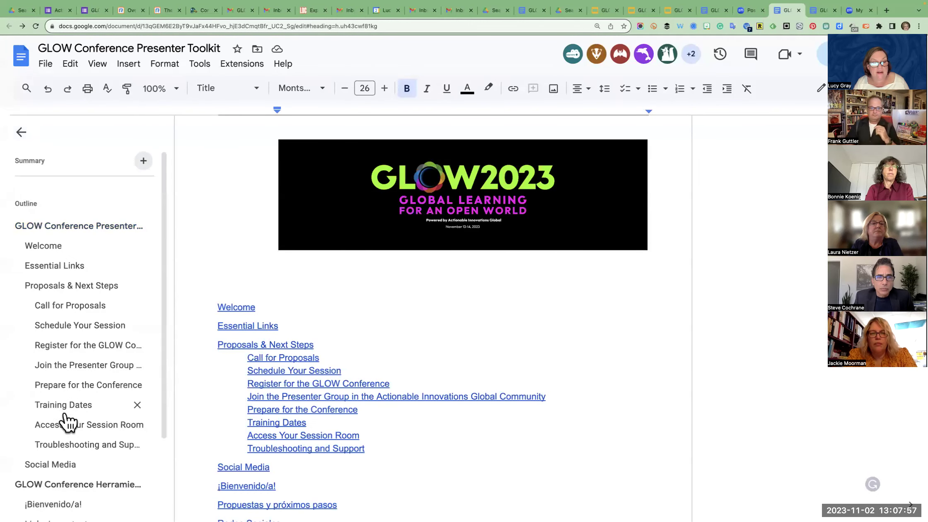
scroll(69, 404, "down", 3)
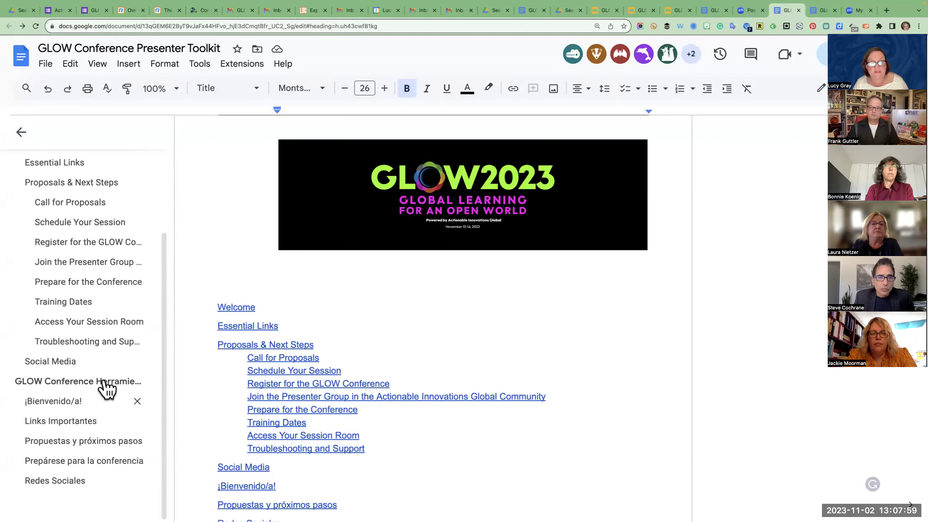
scroll(315, 350, "down", 2)
scroll(315, 350, "down", 5)
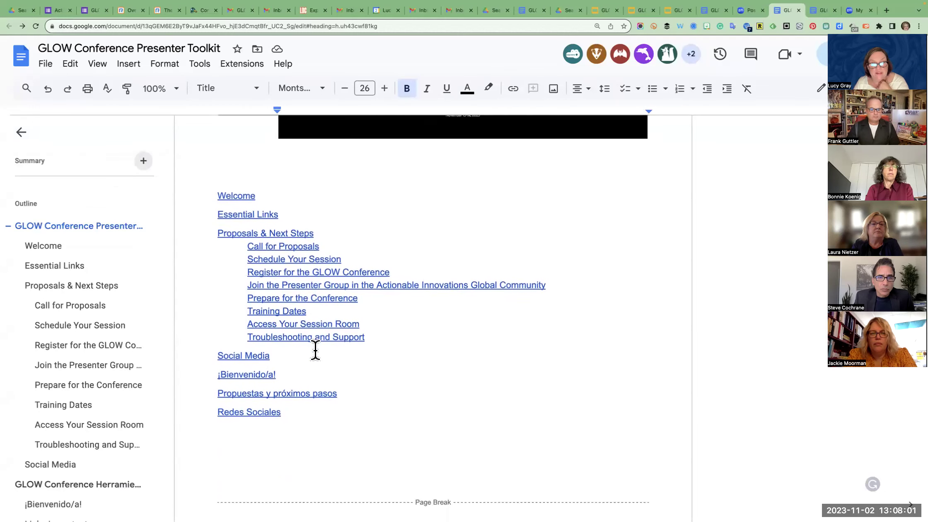
scroll(314, 350, "down", 4)
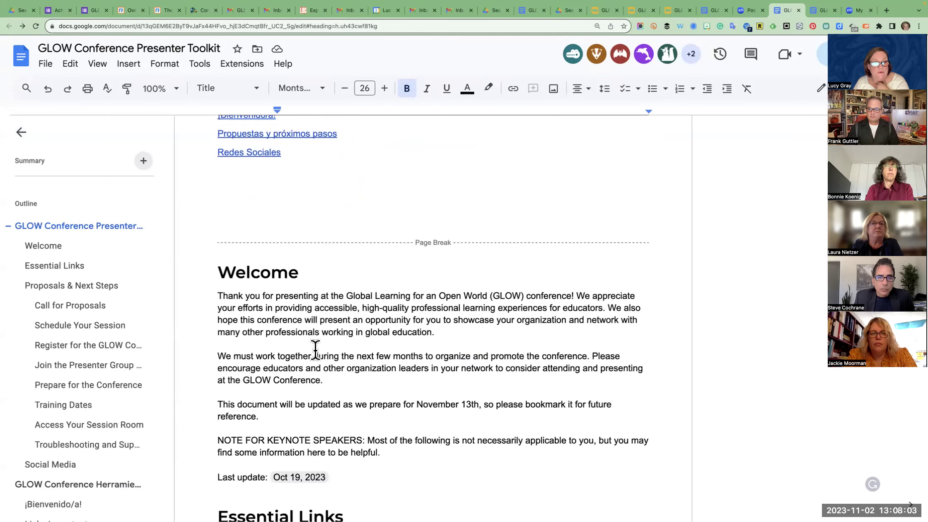
Step: Go to the Essential Links section and make a copy of the English GLOW 2023 Slides from its link
left_click(49, 270)
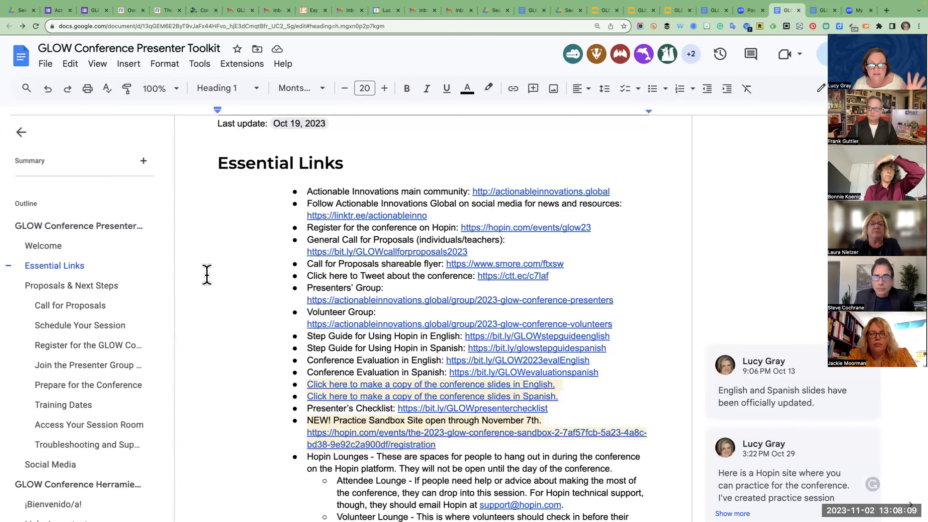
scroll(207, 274, "down", 3)
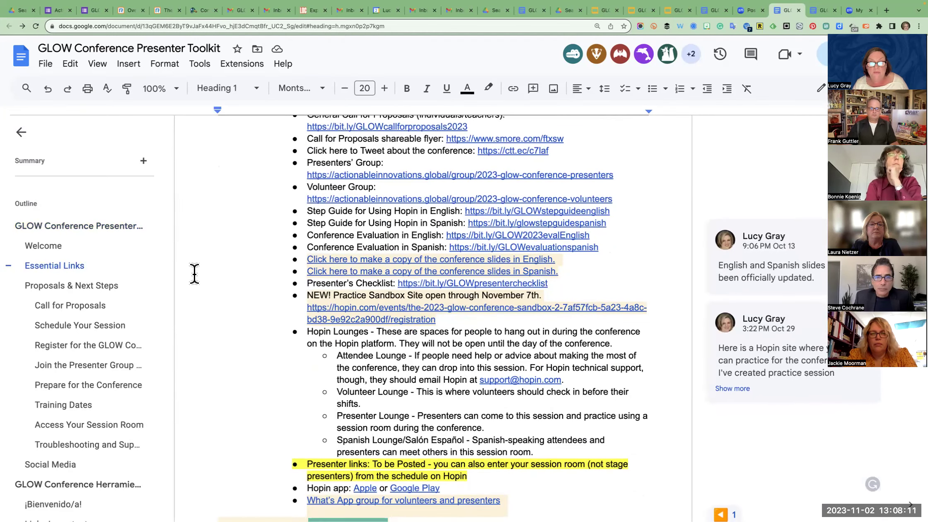
left_click(355, 270)
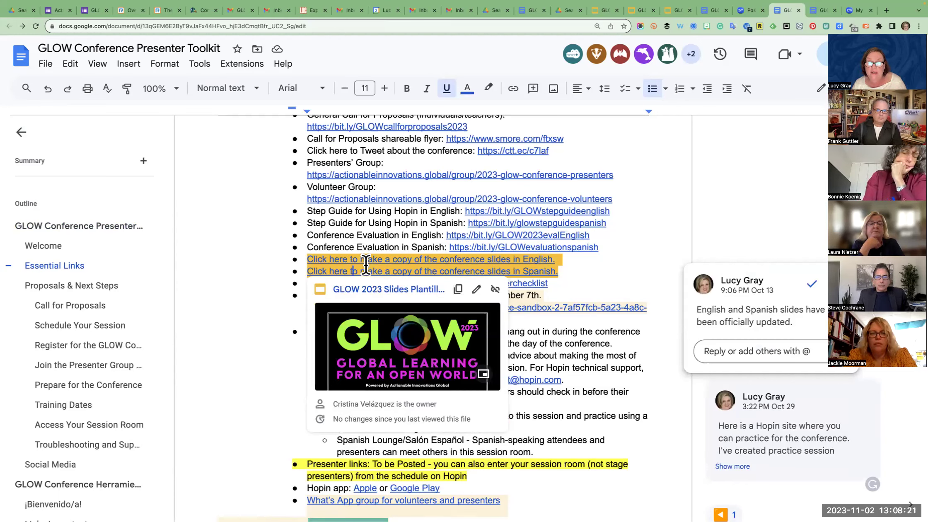
left_click(370, 259)
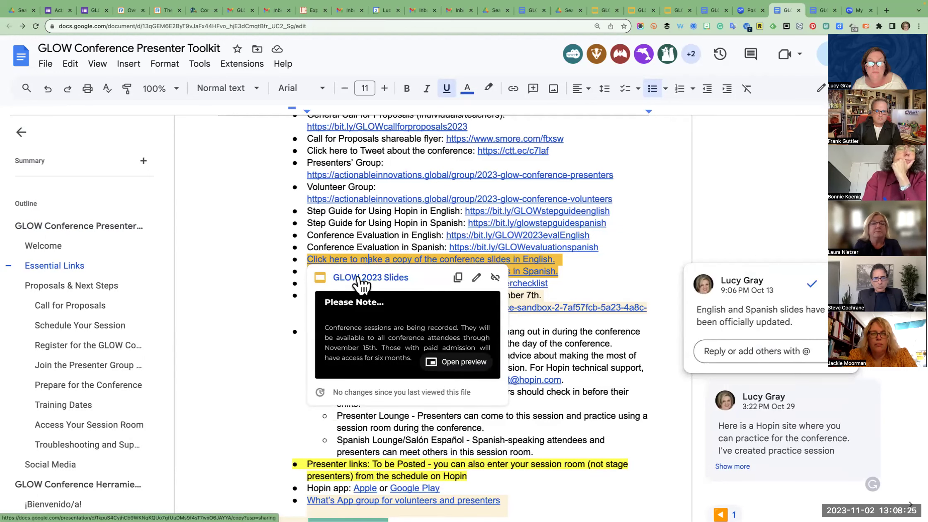
left_click(359, 277)
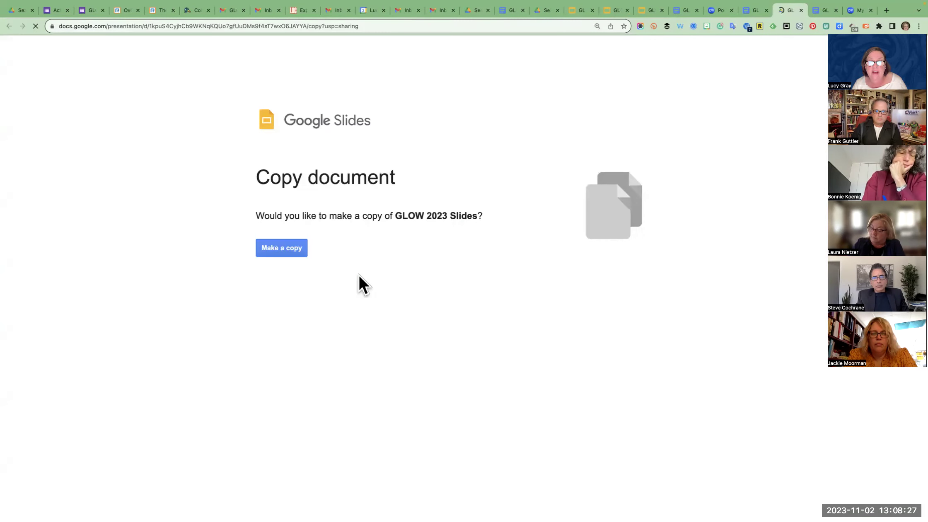
left_click(274, 249)
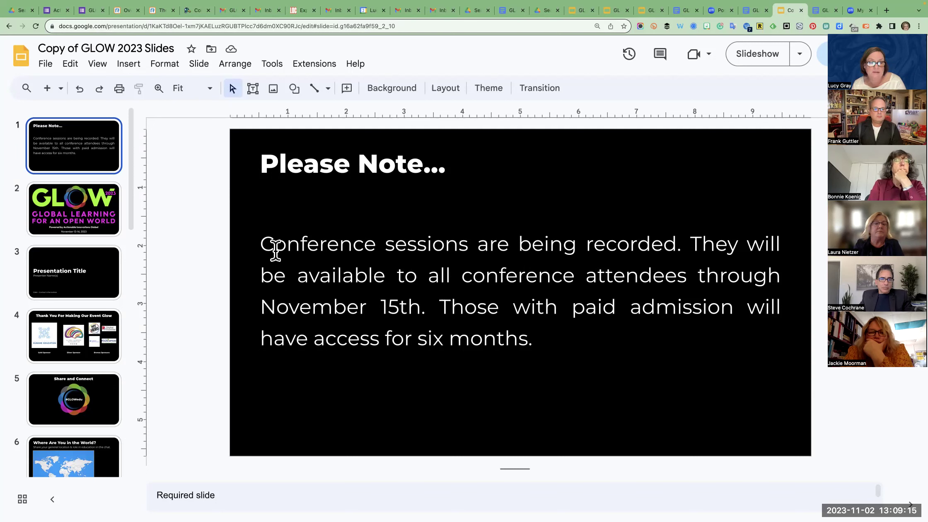
Step: Review the copied deck's required opening slides, from the GLOW 2023 logo slide through Where Are You in the World?
left_click(70, 215)
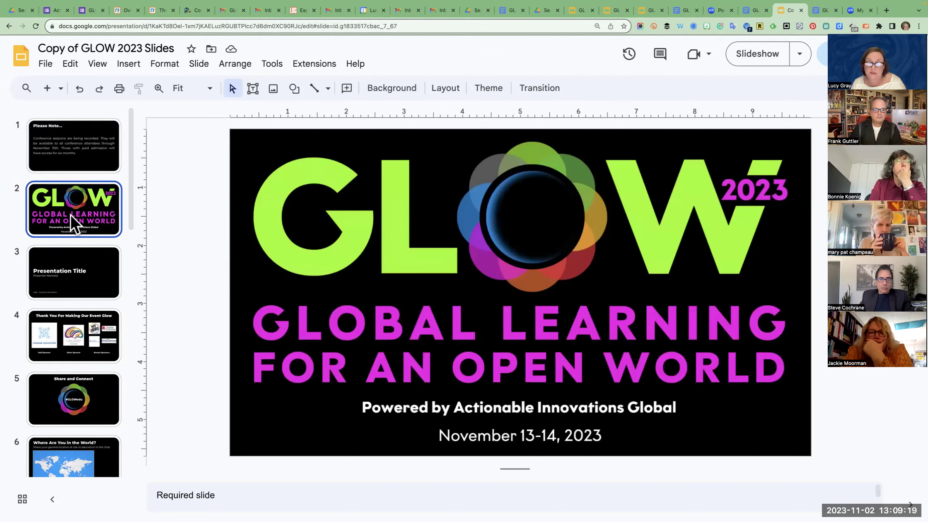
left_click(73, 269)
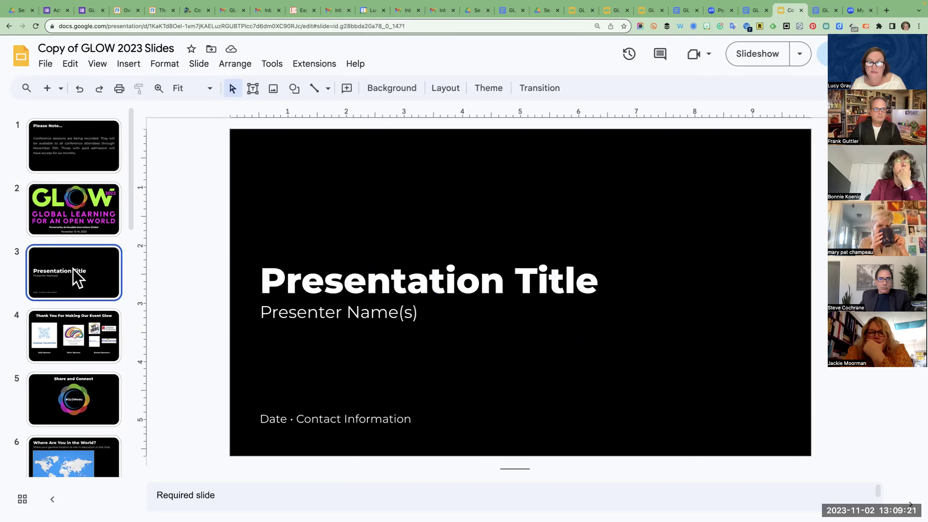
left_click(69, 330)
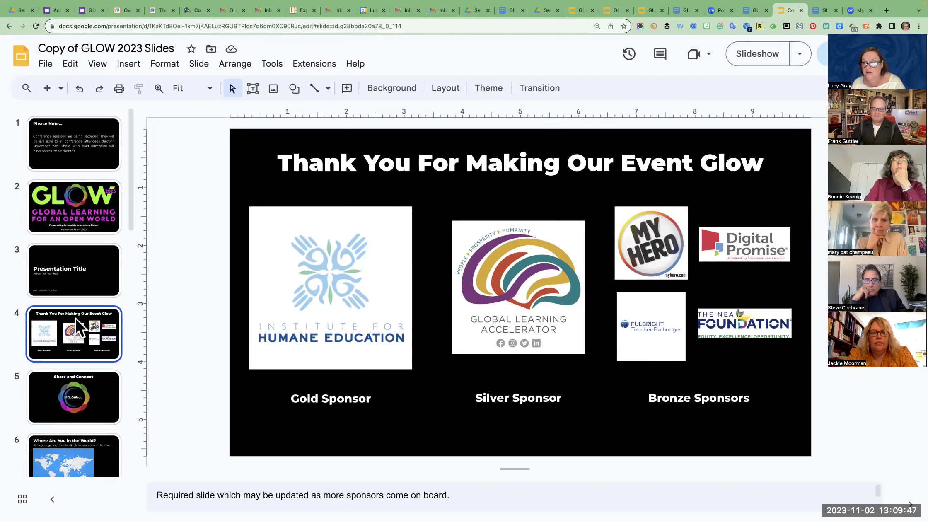
scroll(75, 318, "down", 1)
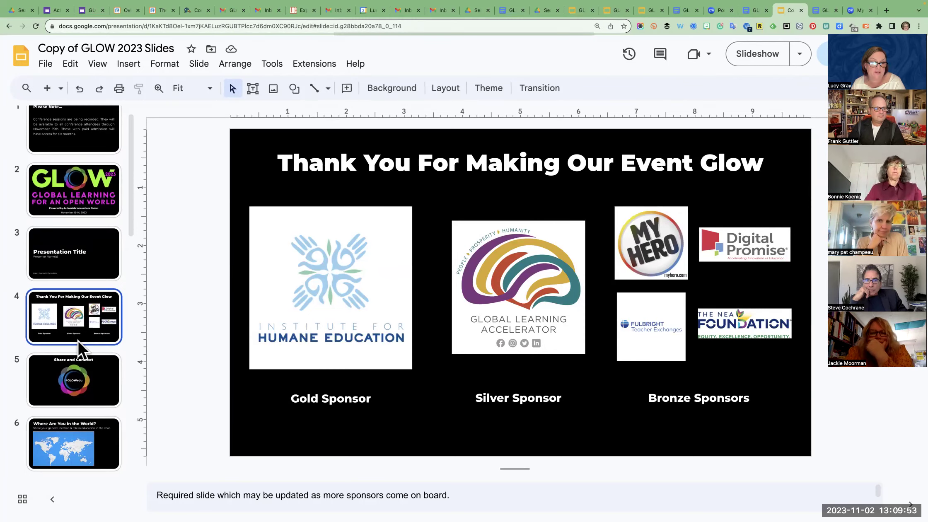
left_click(77, 390)
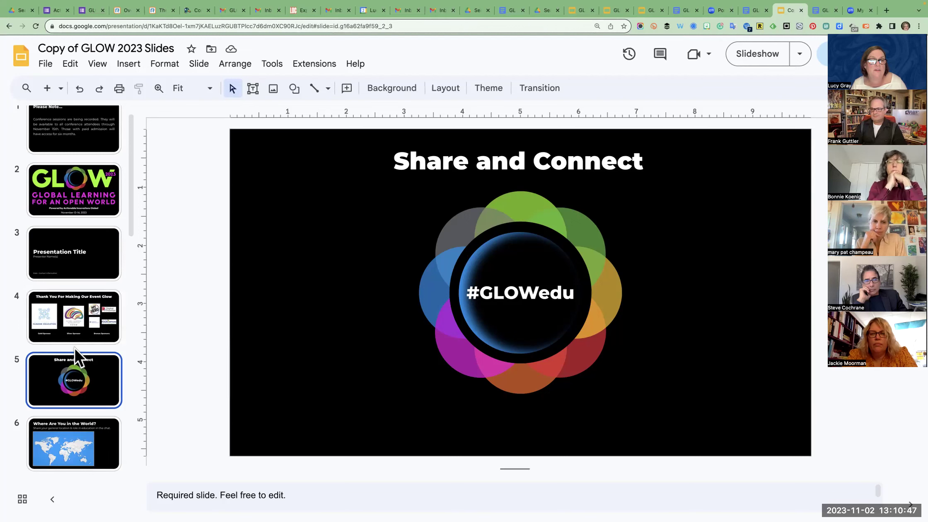
scroll(69, 358, "down", 1)
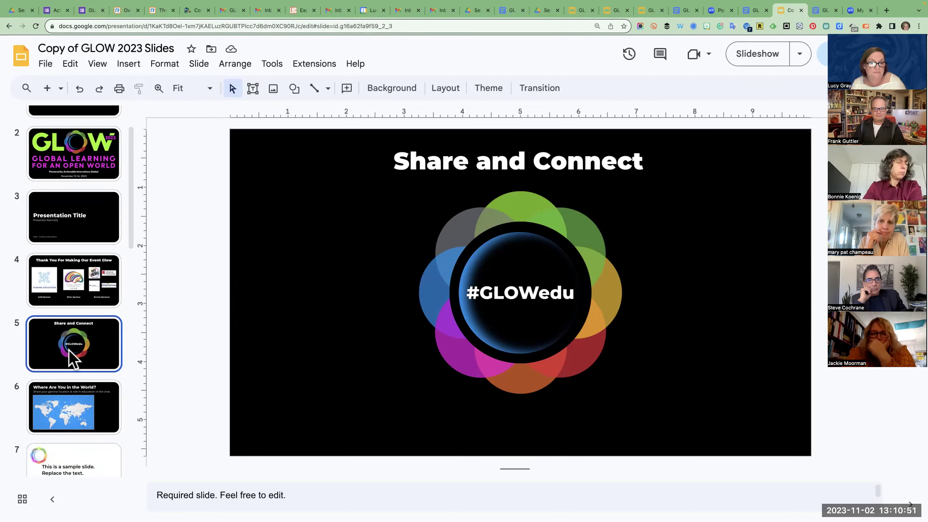
scroll(69, 351, "down", 2)
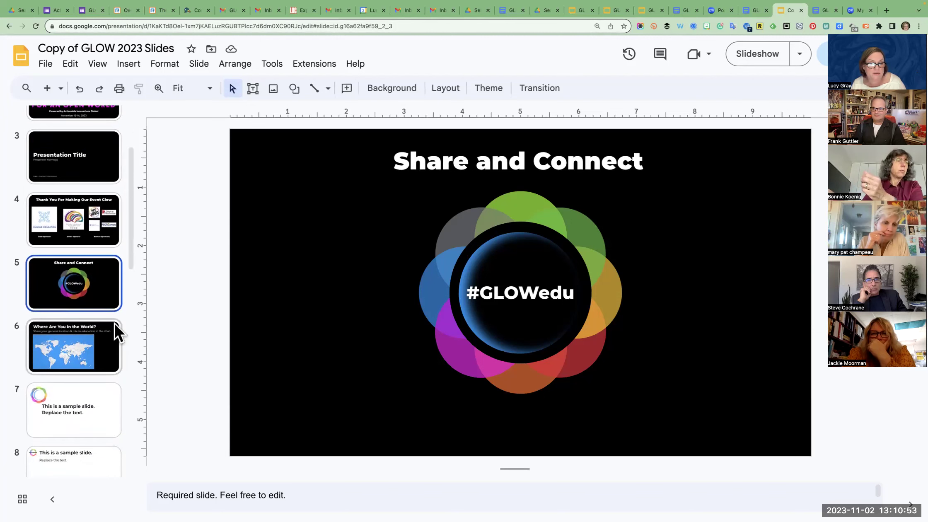
scroll(114, 323, "down", 1)
left_click(78, 330)
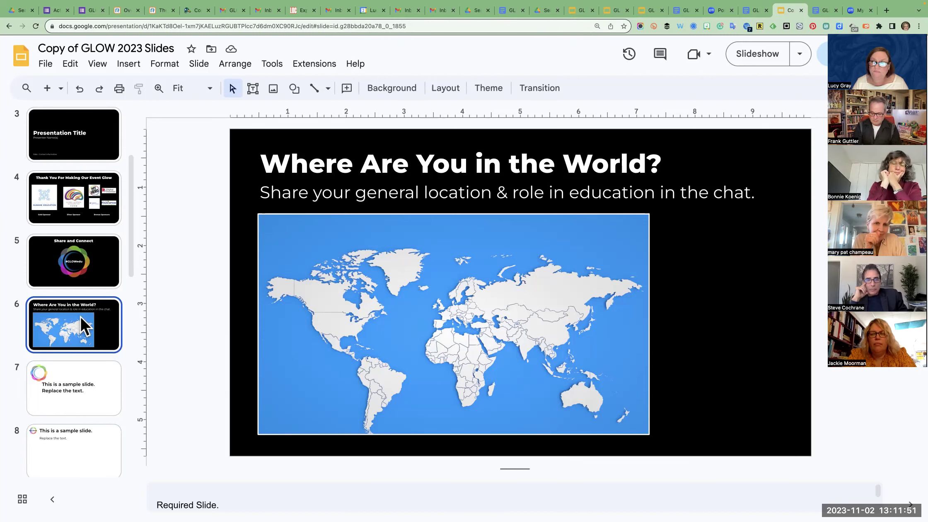
Step: Look through the optional sample template slides up to the Putting it into action slide
left_click(74, 378)
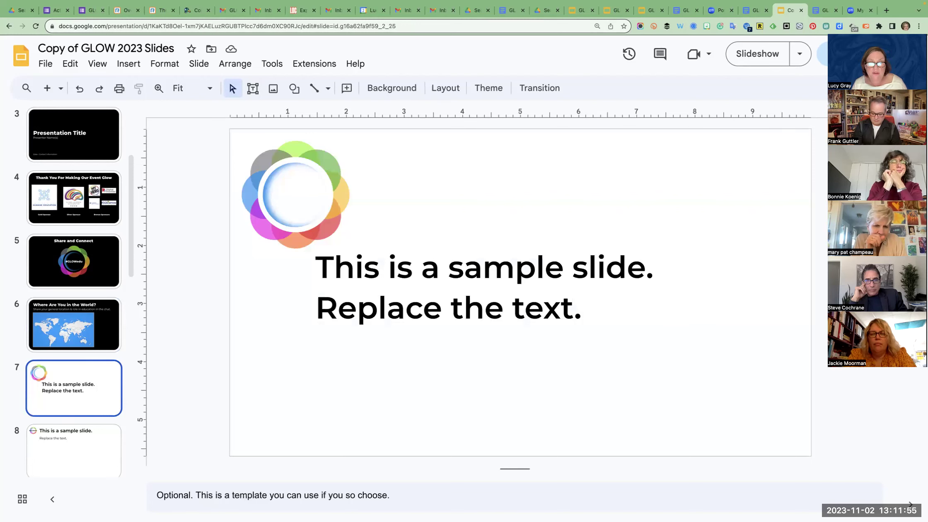
left_click(74, 450)
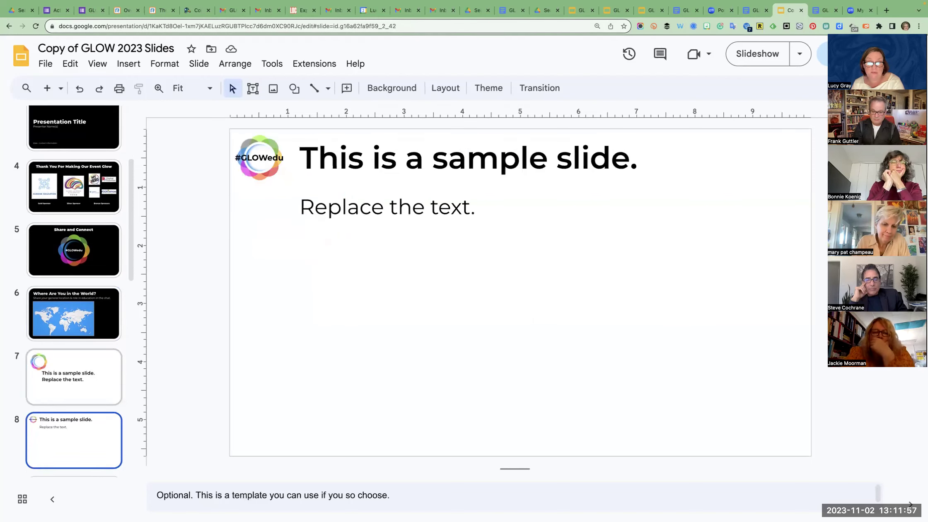
key("super+v")
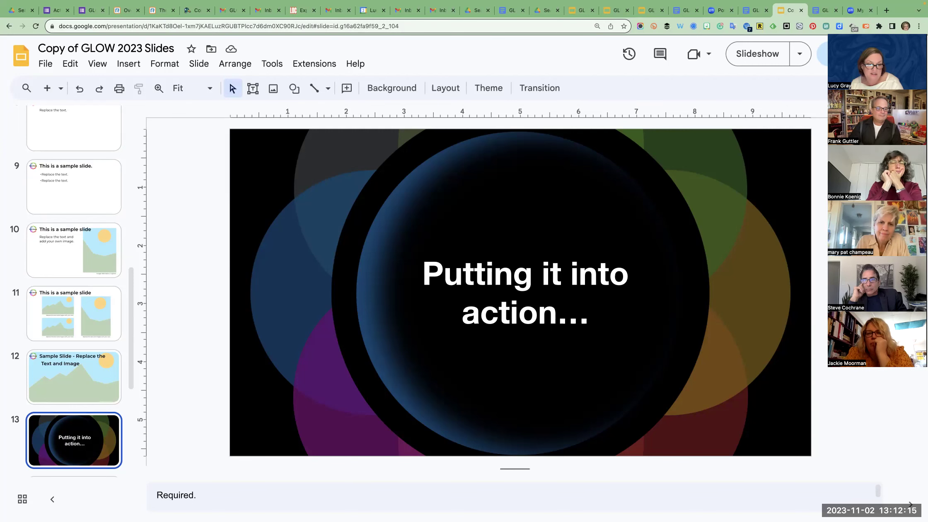
Step: Review the closing slides: Q&A, Session Recordings, Take Our Survey and Join Our Community
key("Down")
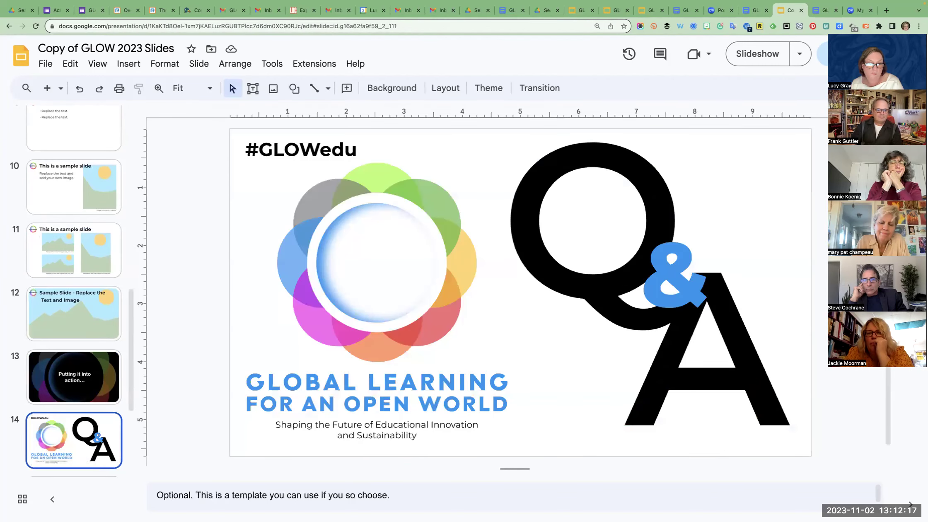
key("Down")
key("Down")
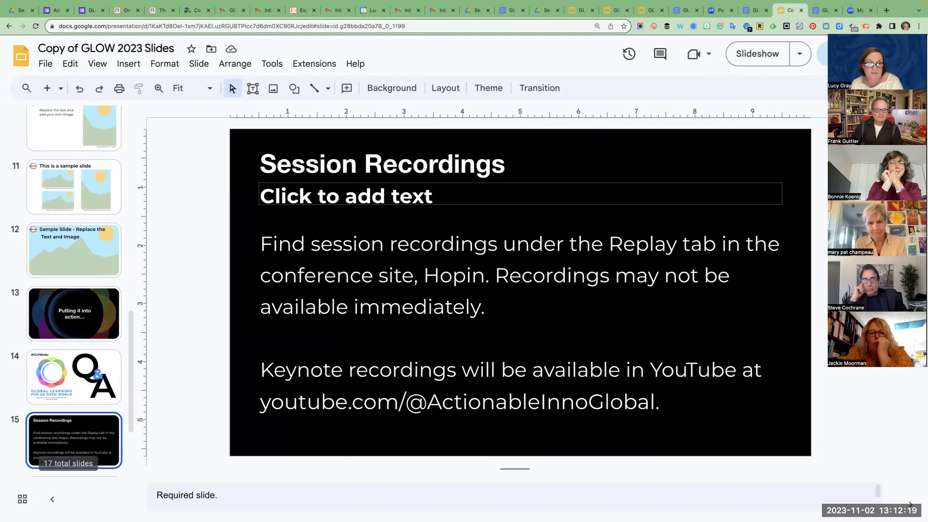
key("Up")
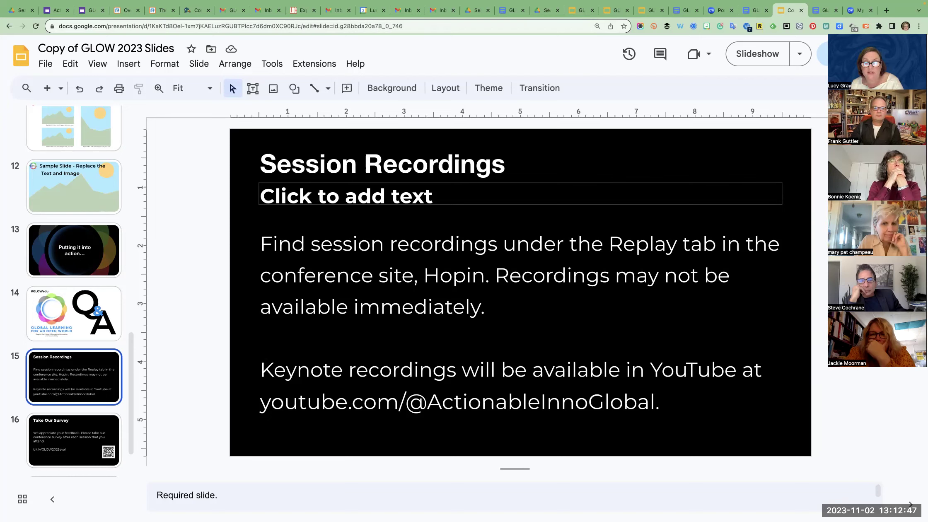
left_click(74, 439)
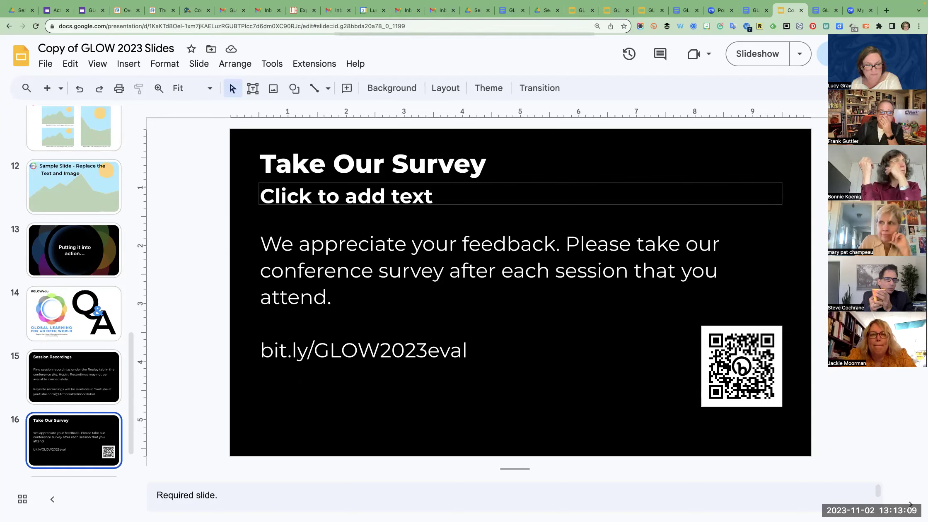
key("Down")
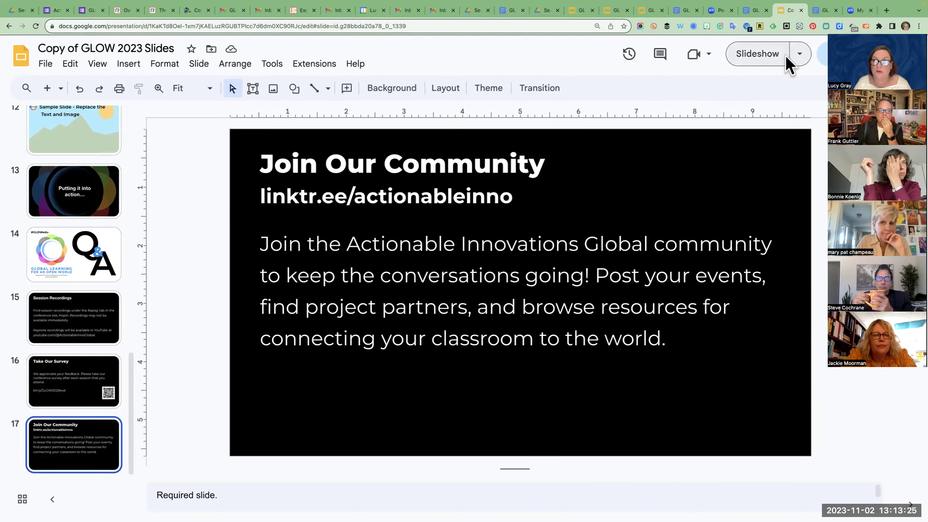
Step: Return to the Presenter Toolkit document and read on from Essential Links through the proposal, scheduling, registration and presenter group sections
left_click(754, 12)
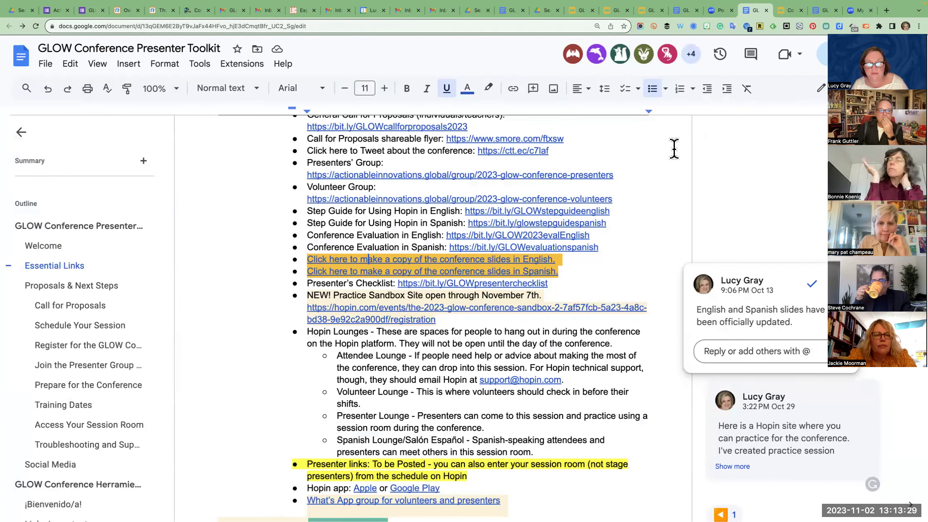
scroll(674, 149, "down", 3)
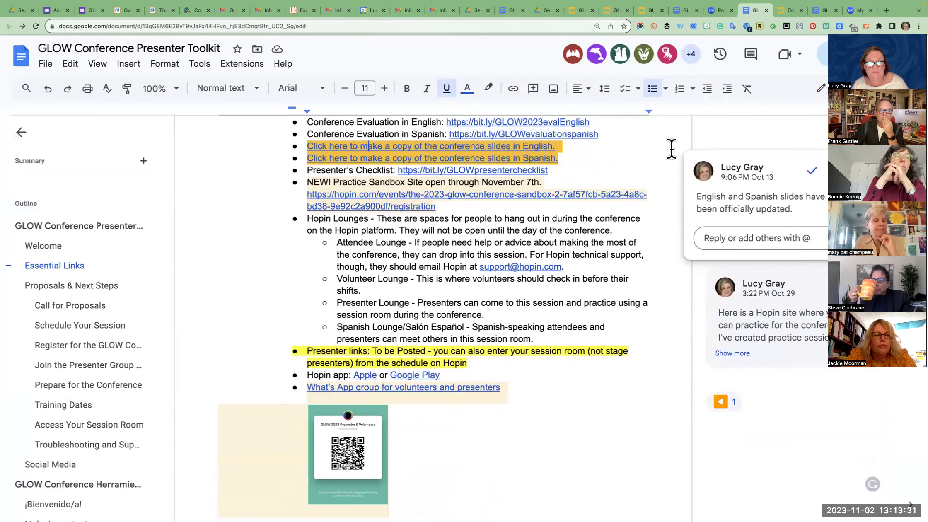
scroll(671, 148, "down", 5)
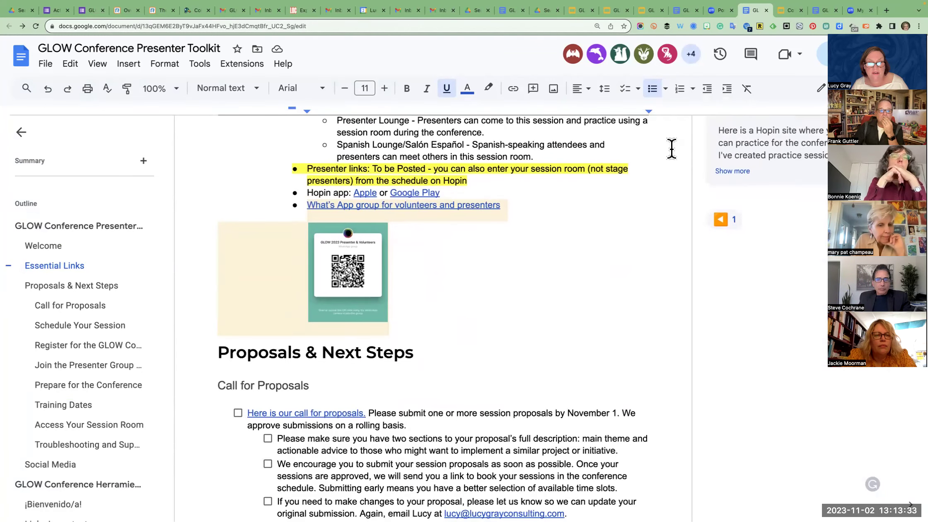
scroll(671, 148, "down", 2)
scroll(672, 148, "down", 1)
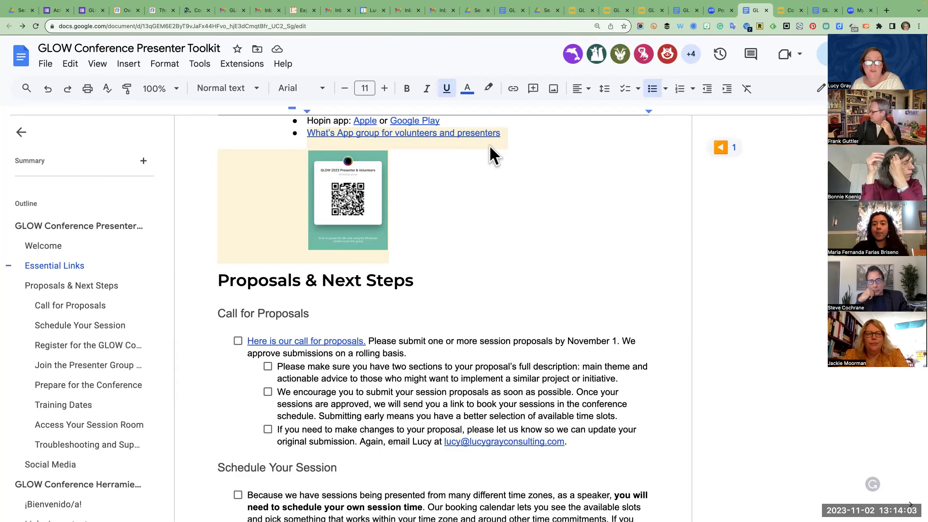
scroll(490, 146, "down", 1)
scroll(488, 144, "down", 2)
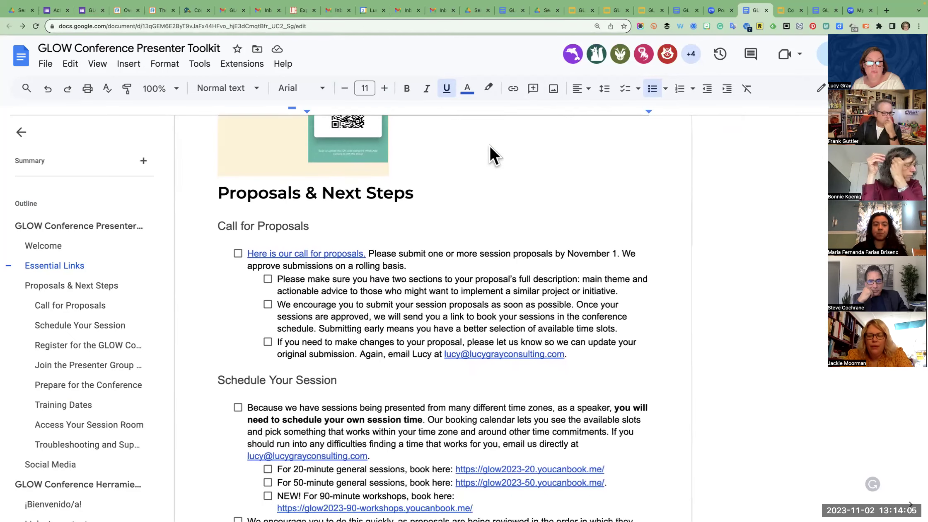
scroll(489, 145, "down", 5)
scroll(489, 144, "down", 10)
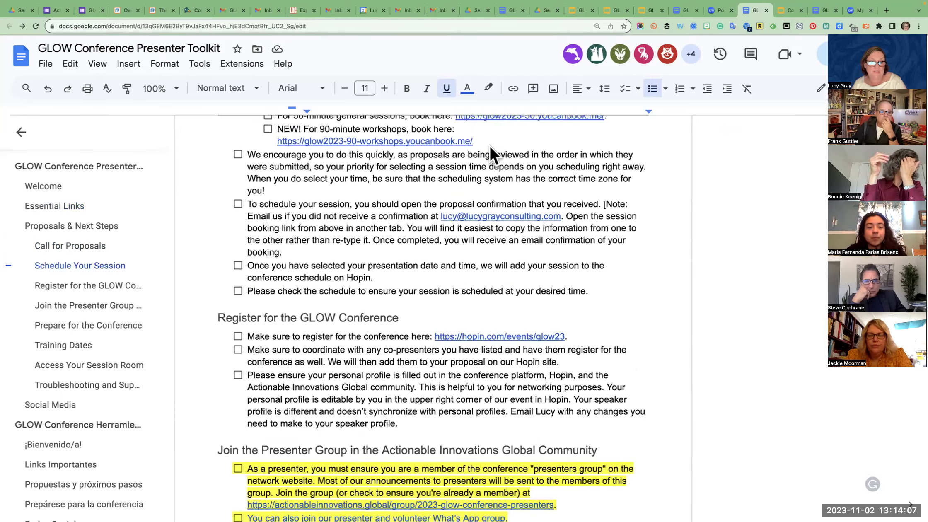
Step: Read on through the presenter group, Prepare for the Conference and Training Dates sections, including the sandbox Hopin site information
scroll(489, 145, "down", 4)
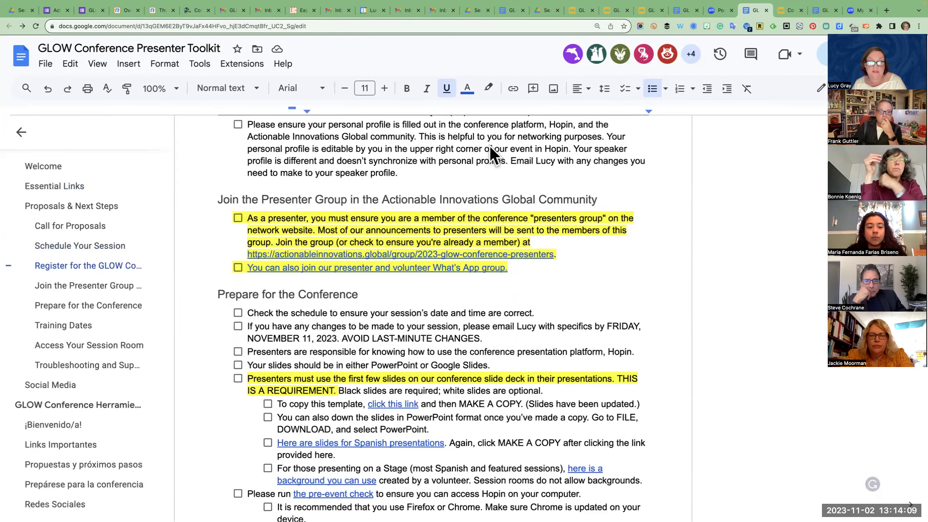
scroll(489, 144, "down", 7)
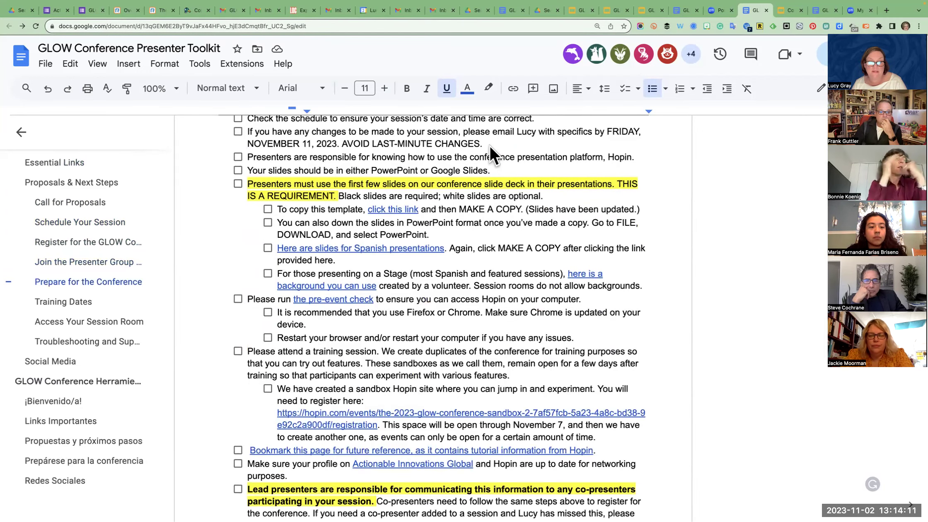
scroll(488, 144, "down", 7)
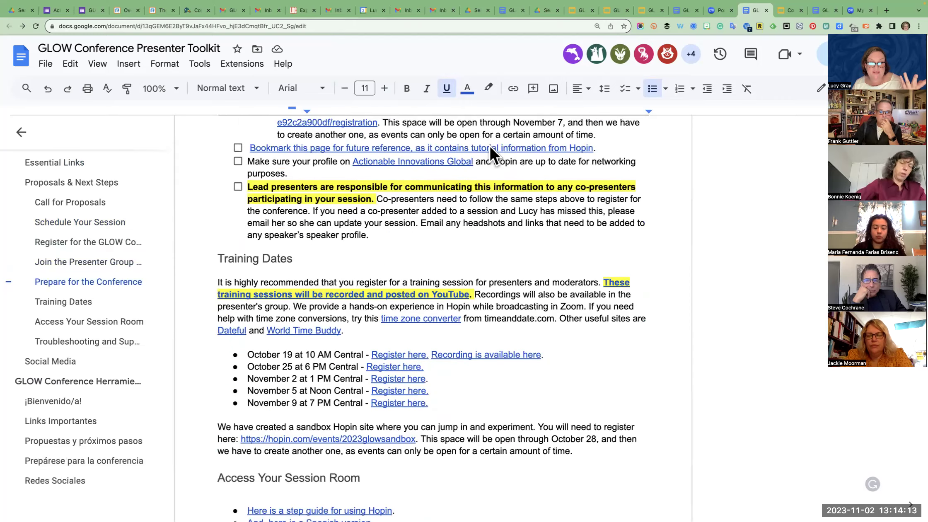
left_click(452, 282)
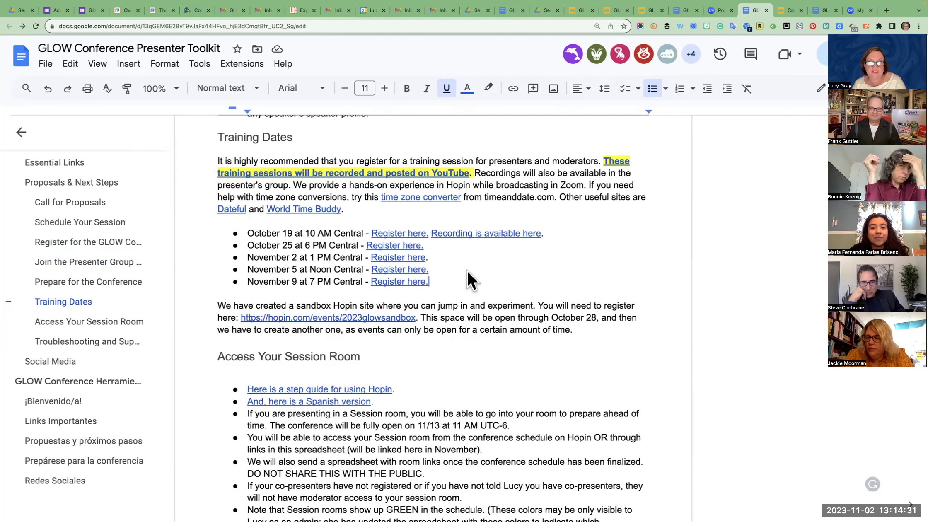
scroll(467, 272, "down", 2)
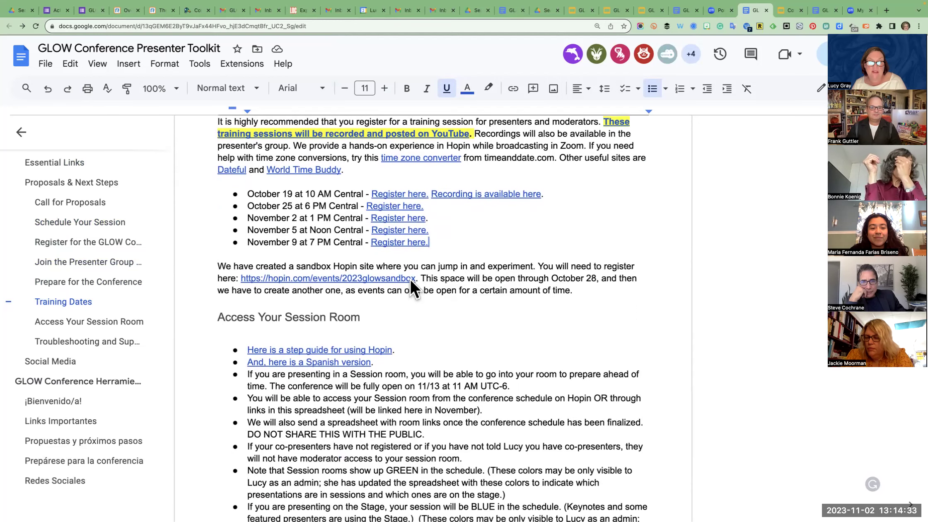
left_click(376, 280)
left_click(450, 308)
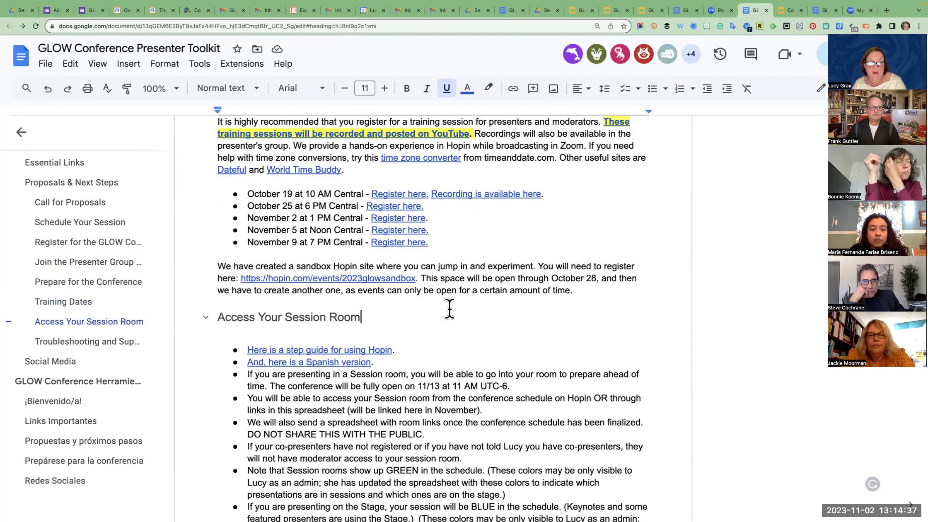
Step: Review the Access Your Session Room, Troubleshooting and Support, and Social Media sections, and jump to the document's Spanish version
scroll(450, 308, "down", 2)
scroll(450, 308, "down", 5)
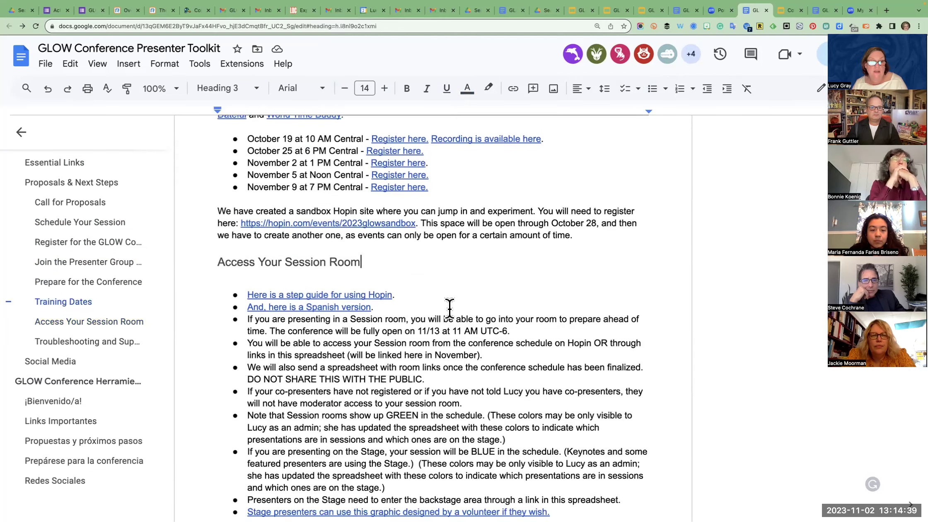
scroll(450, 308, "down", 4)
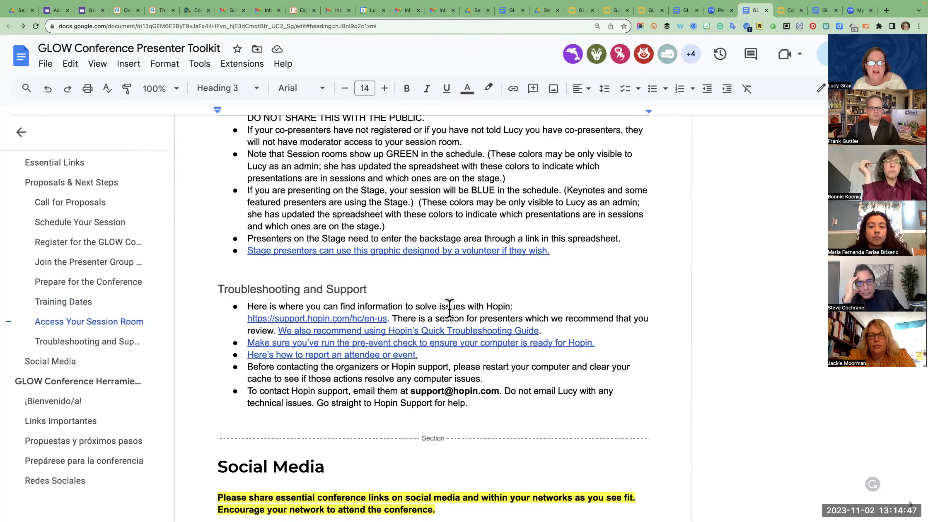
scroll(449, 309, "down", 3)
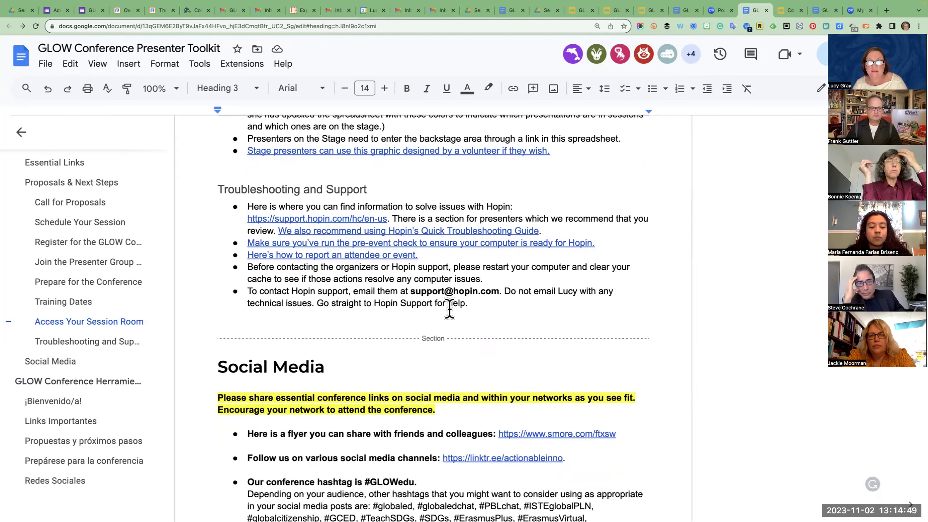
scroll(450, 308, "down", 2)
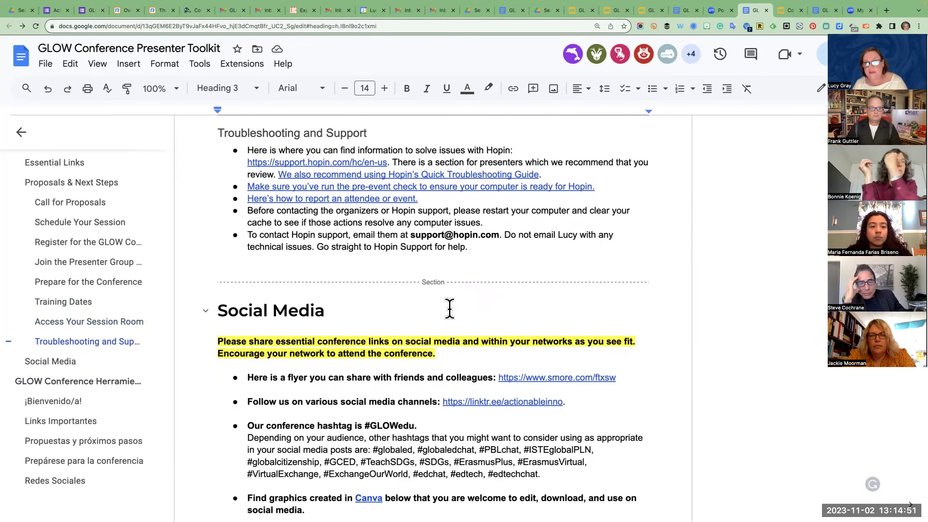
scroll(450, 308, "down", 2)
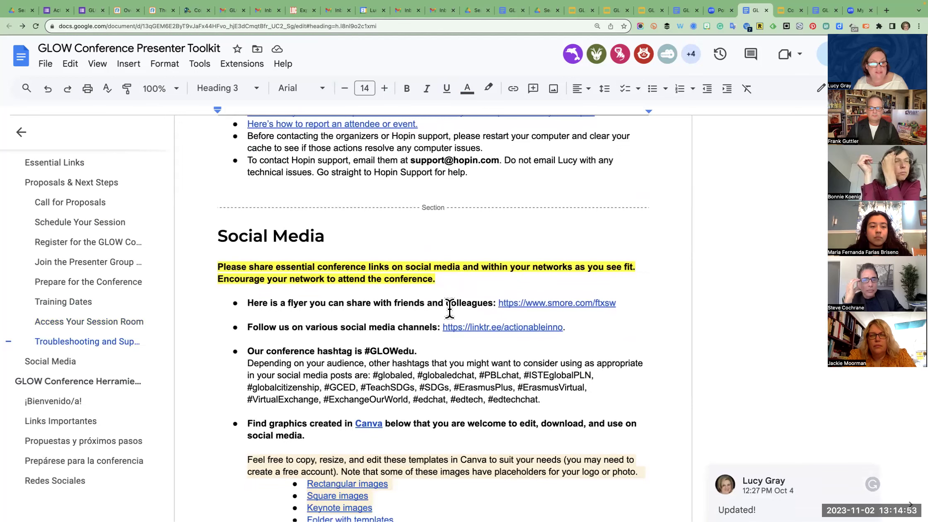
left_click(79, 381)
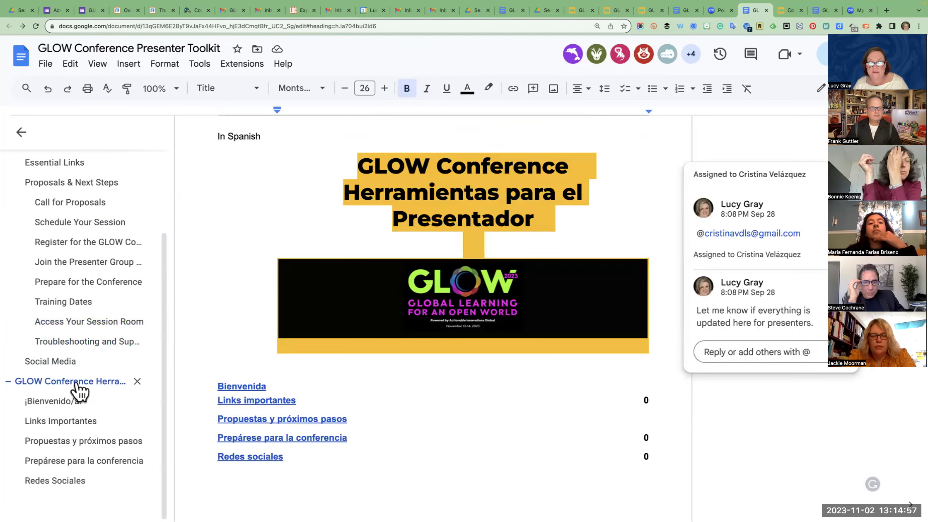
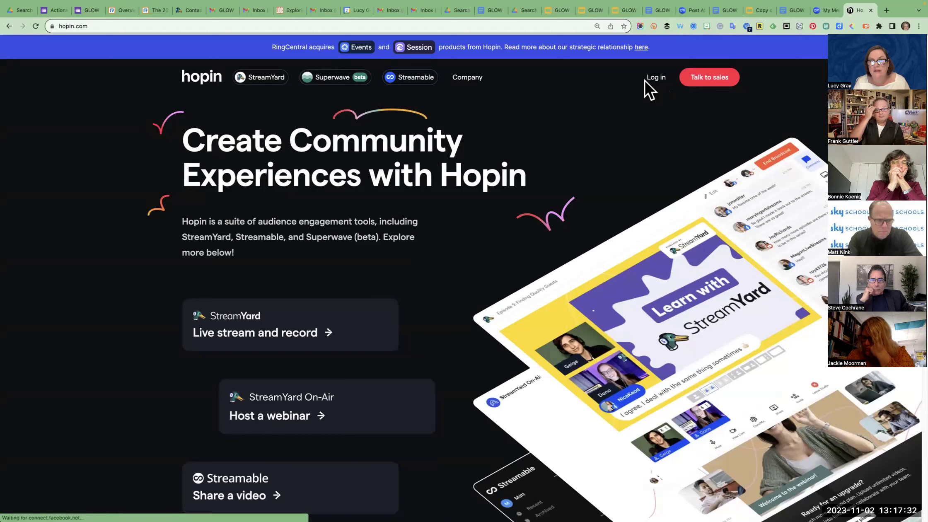
Step: Log in to Hopin, open The 2023 GLOW Conference Sandbox #2 from the events list and preview the event
left_click(656, 80)
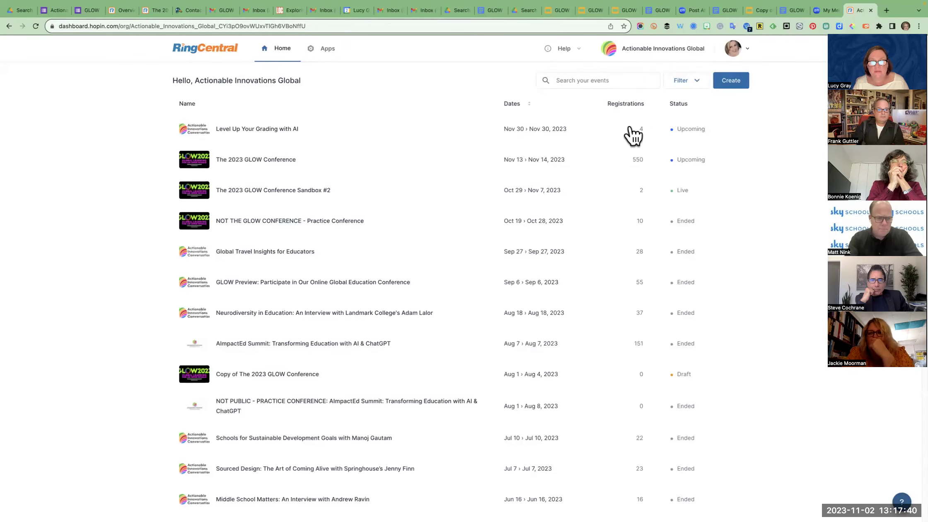
left_click(377, 188)
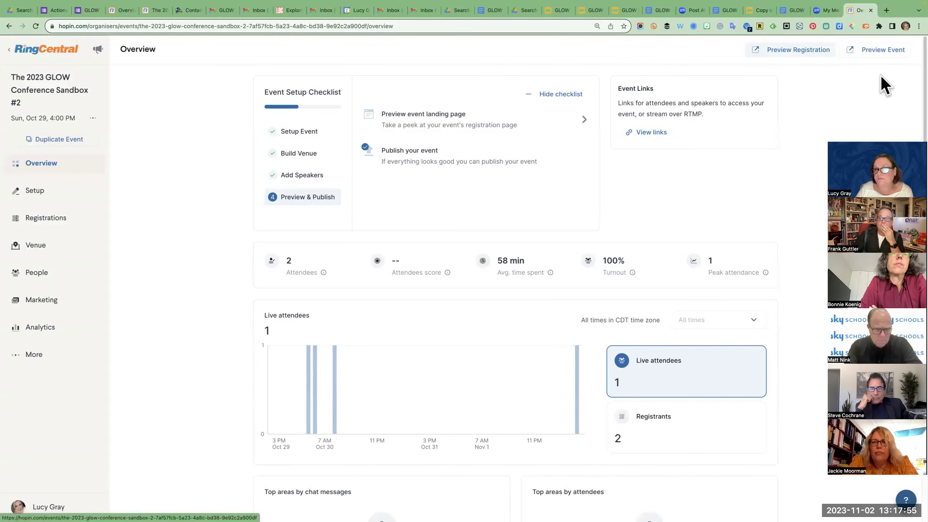
left_click(872, 49)
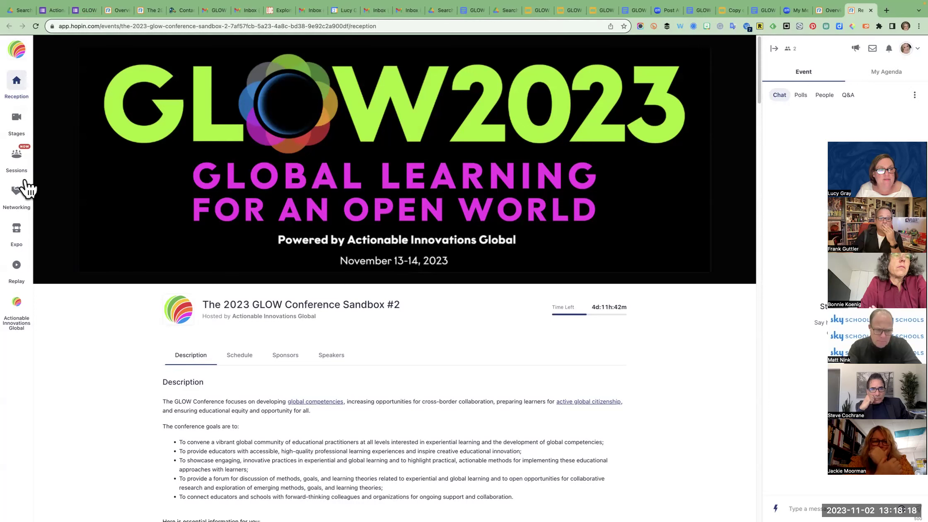
Step: Enter PRACTICE ROOM #1 in the sandbox sessions and share audio and video with the krisp microphone and FaceTime HD Camera
left_click(20, 124)
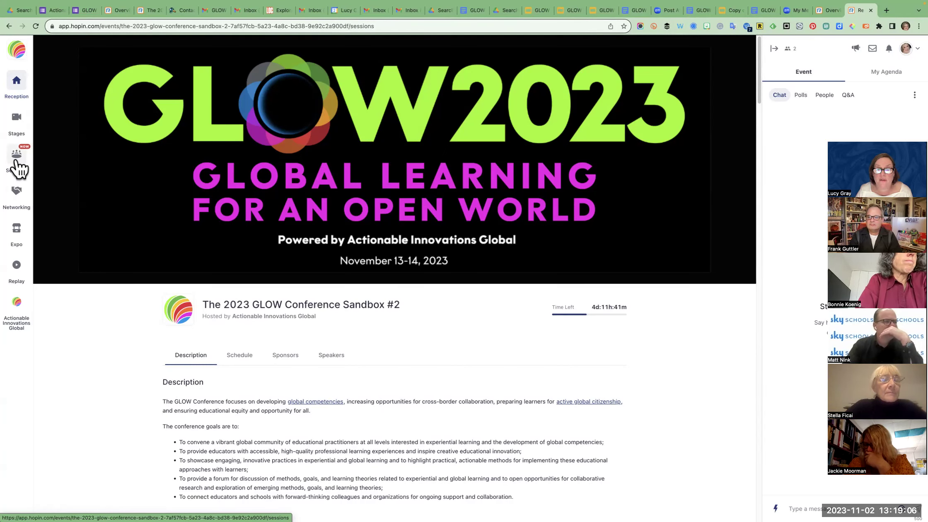
left_click(16, 159)
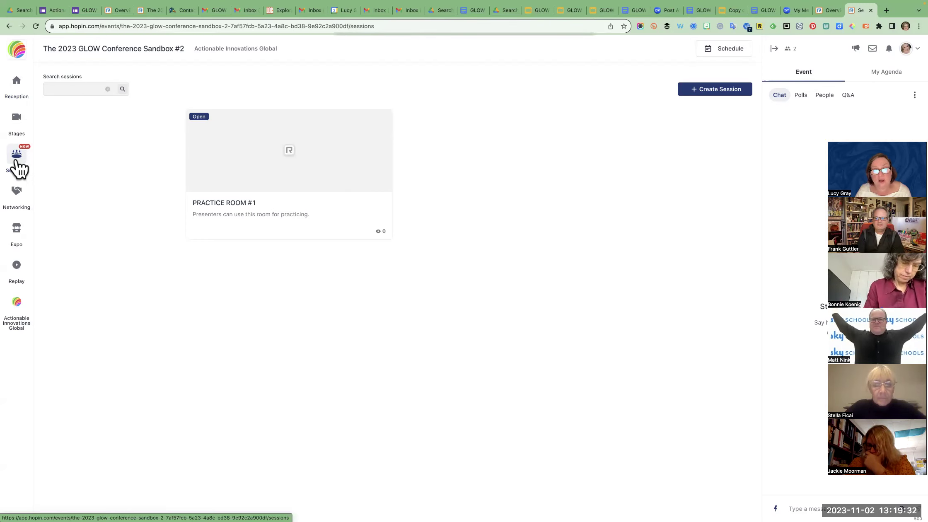
left_click(262, 181)
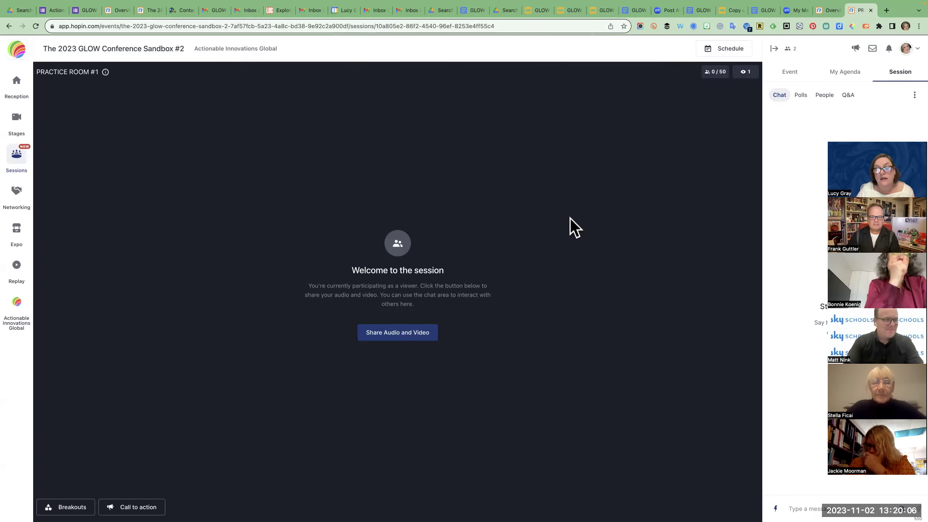
left_click(416, 336)
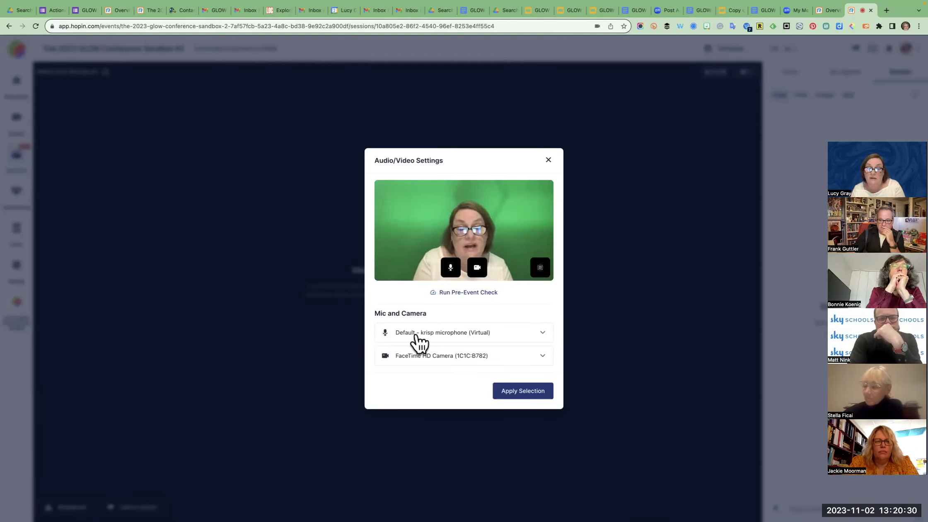
left_click(518, 391)
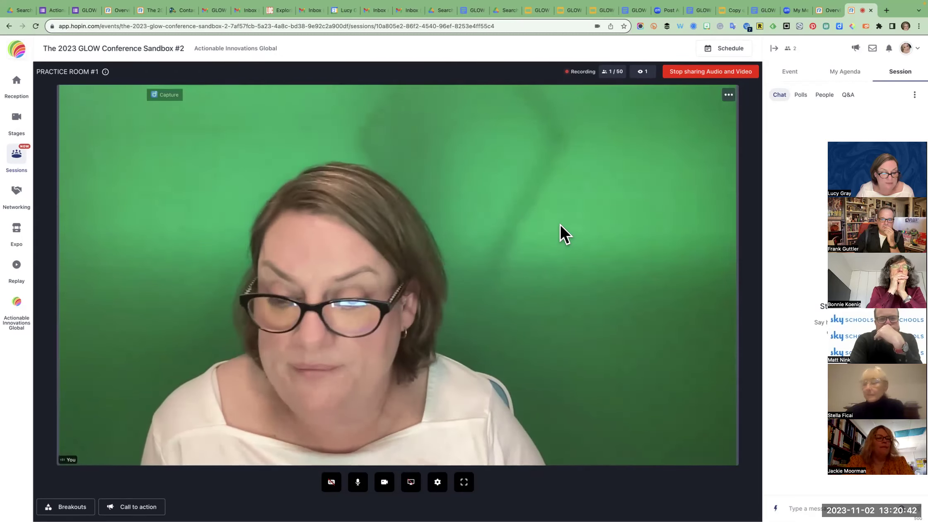
Step: Look at the options for creating breakouts in the practice room, and close them without creating any
left_click(65, 507)
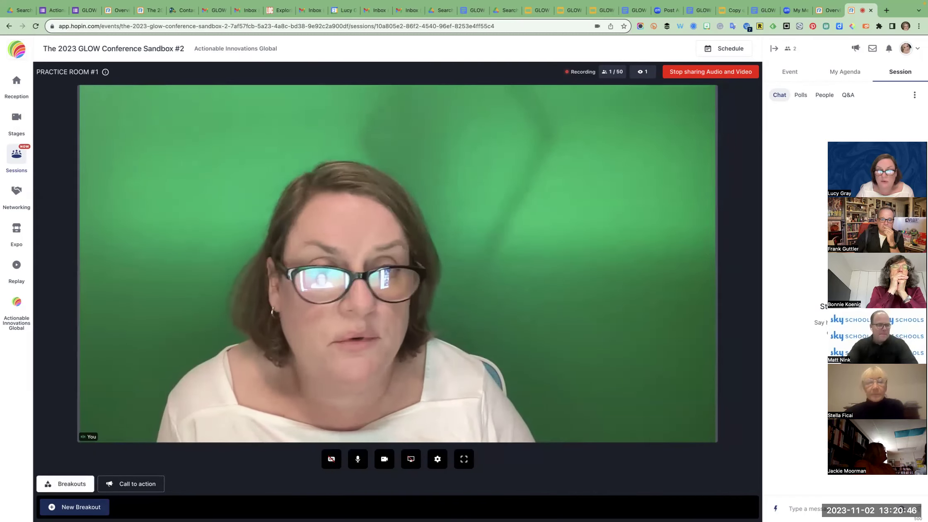
left_click(66, 507)
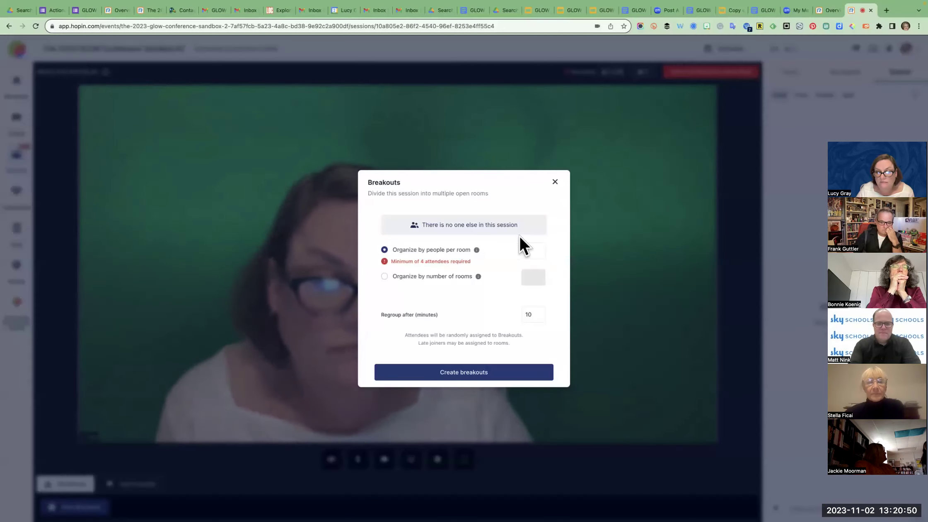
left_click(553, 180)
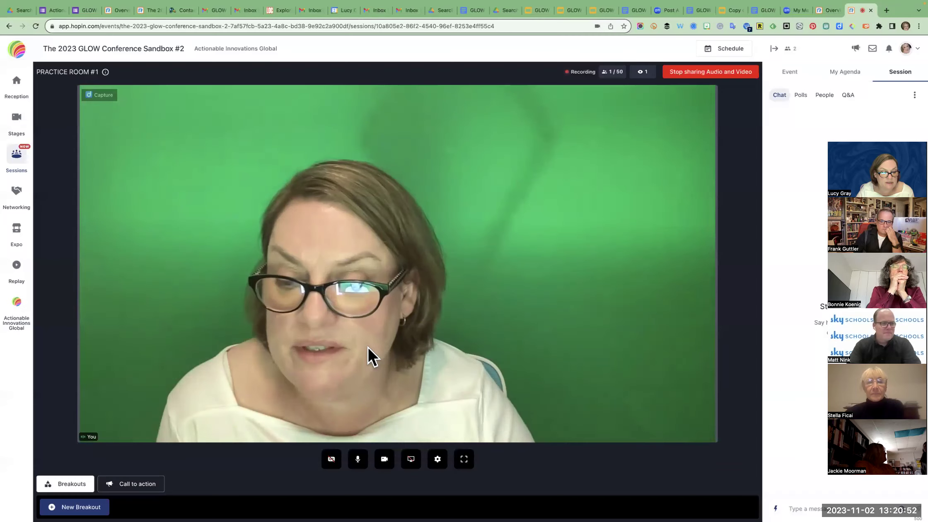
left_click(150, 484)
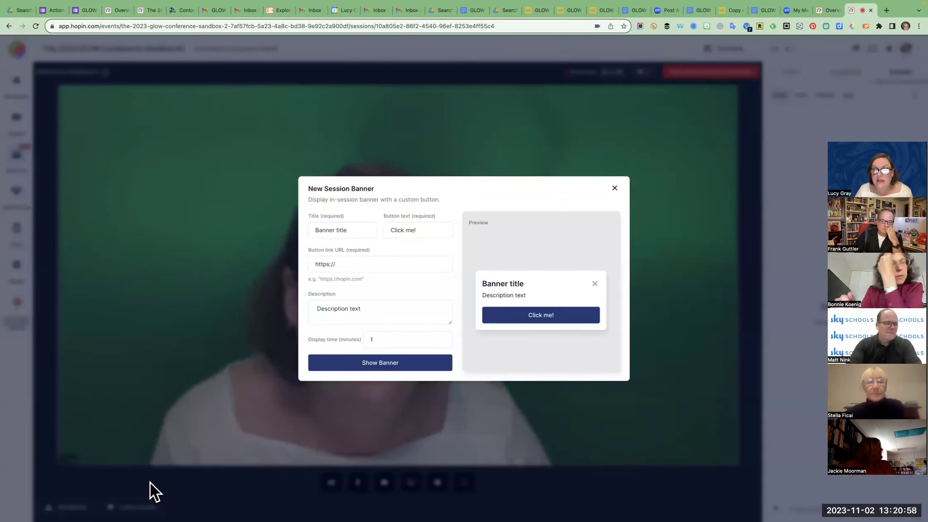
left_click(355, 228)
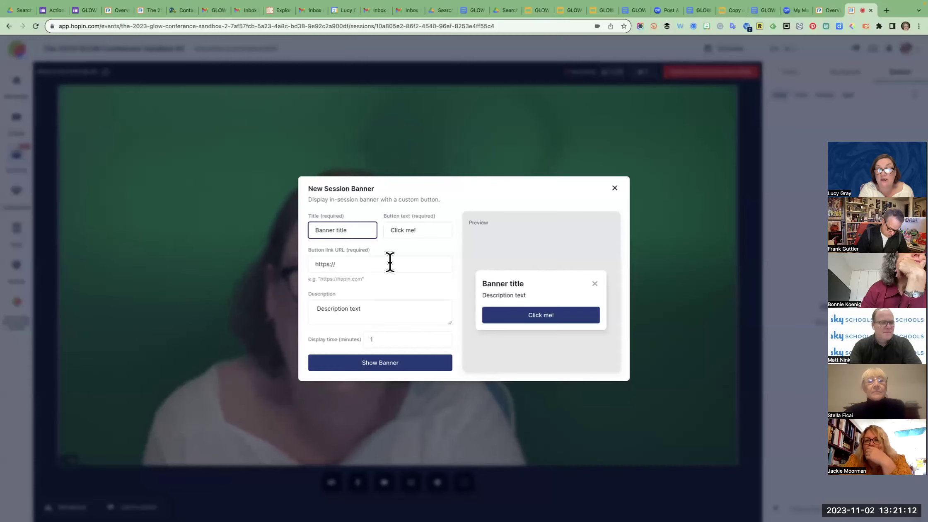
left_click(380, 339)
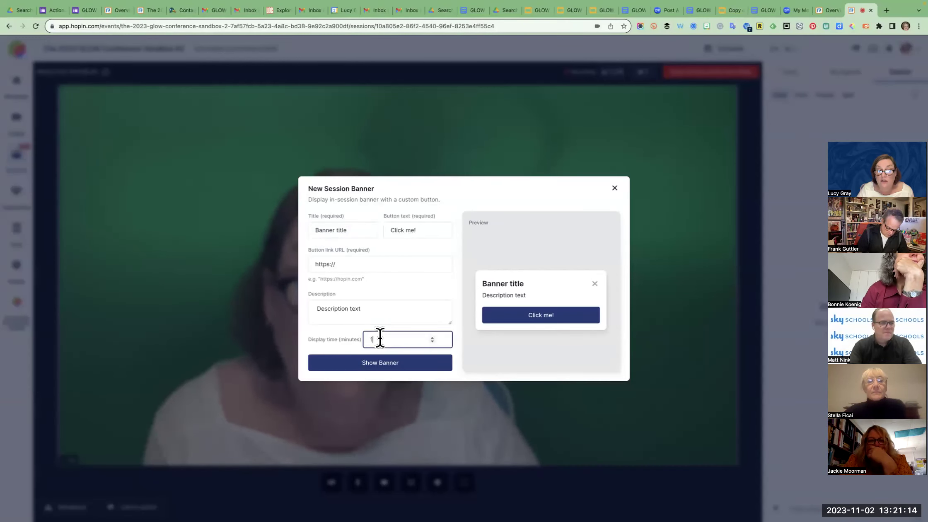
key("BackSpace")
type("60")
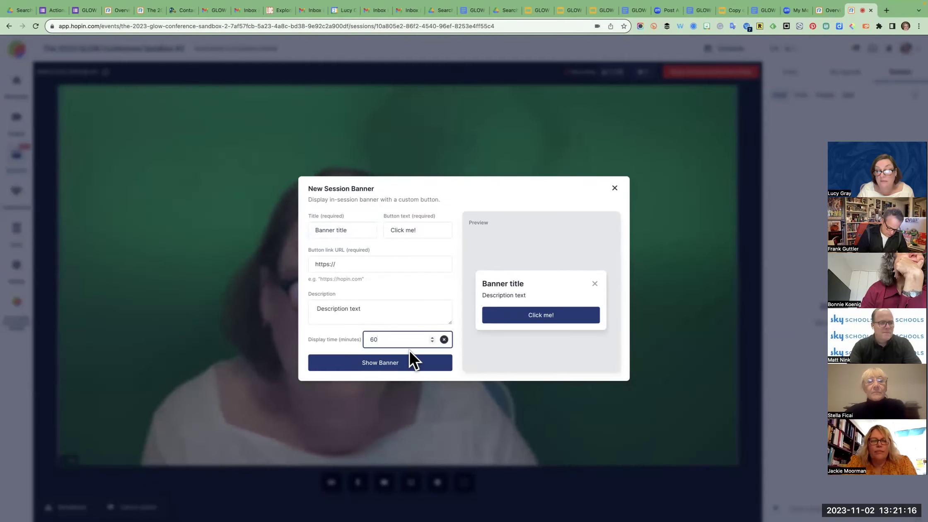
left_click(400, 364)
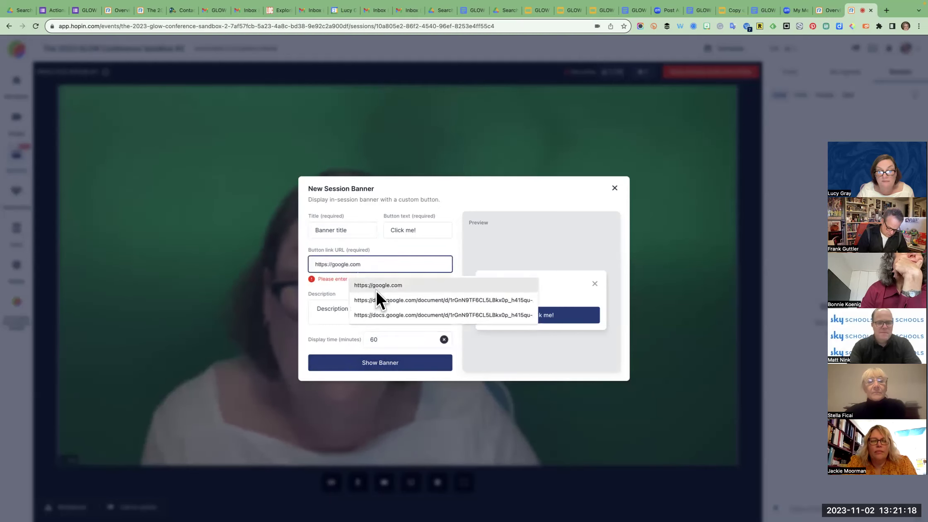
left_click(376, 288)
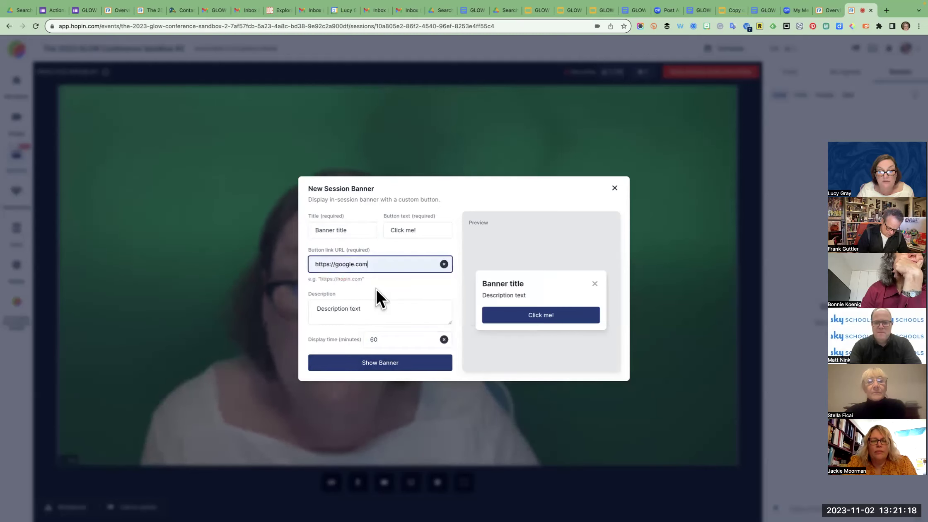
left_click(375, 364)
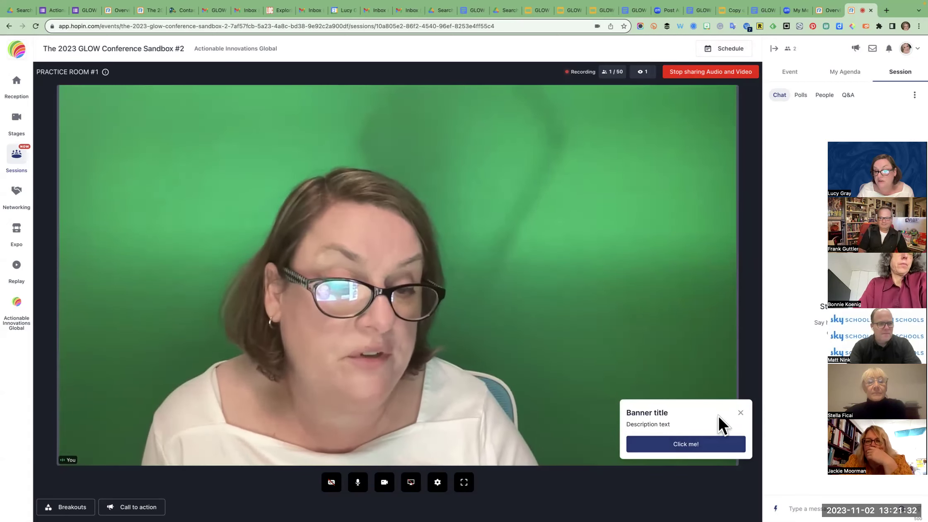
left_click(741, 413)
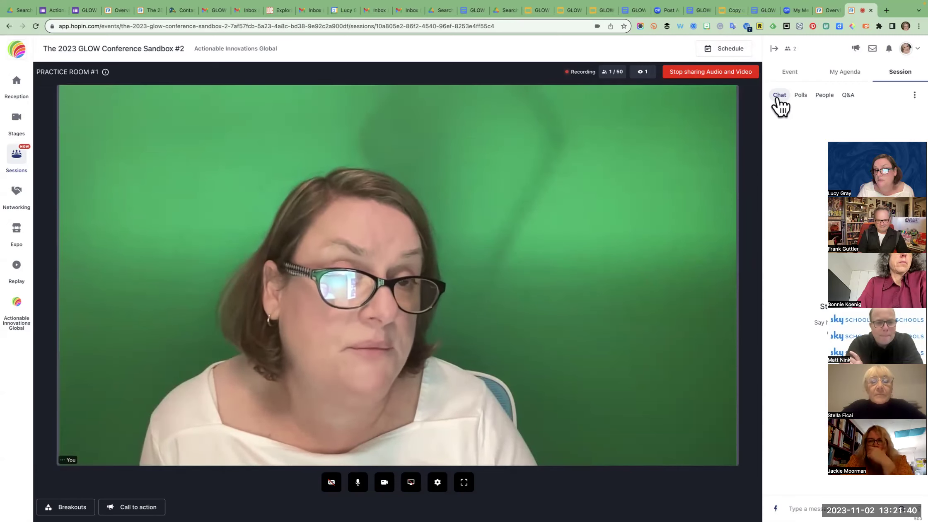
Step: Look through the practice session's Polls, People and Q&A areas
left_click(804, 98)
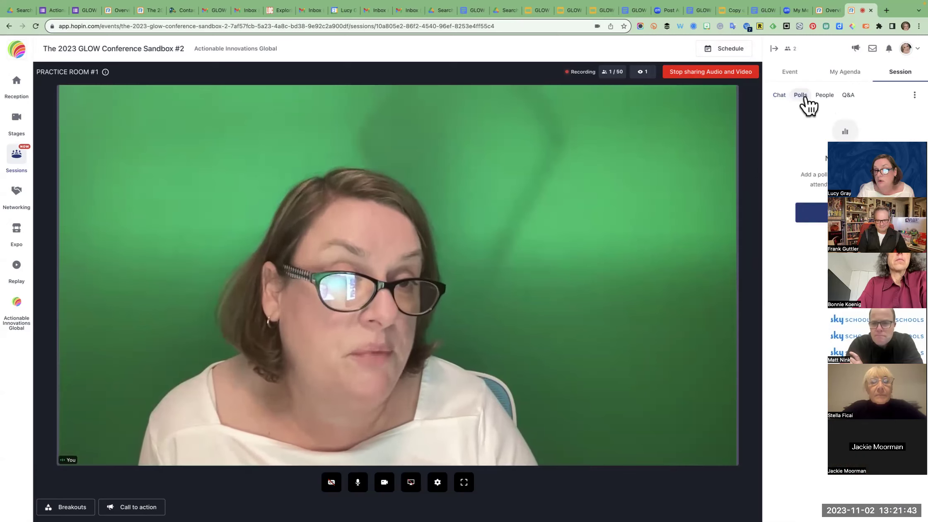
left_click(829, 98)
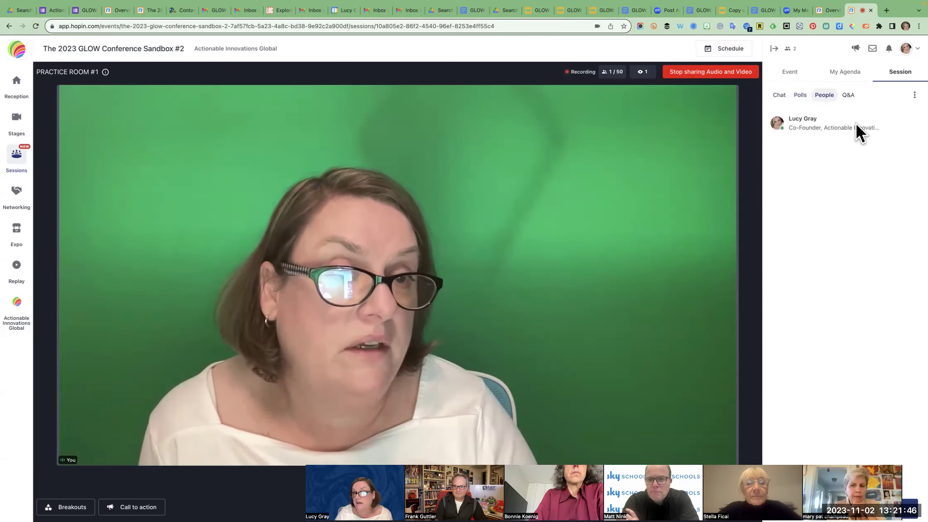
left_click(850, 96)
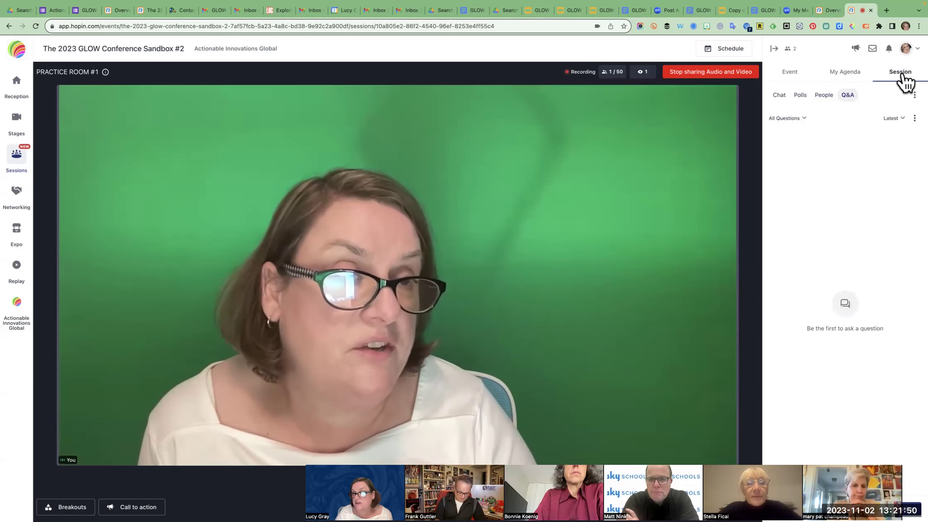
Step: Look through the Event chat, My Agenda and Session areas beside the practice room, and hide and restore the side panel
left_click(789, 74)
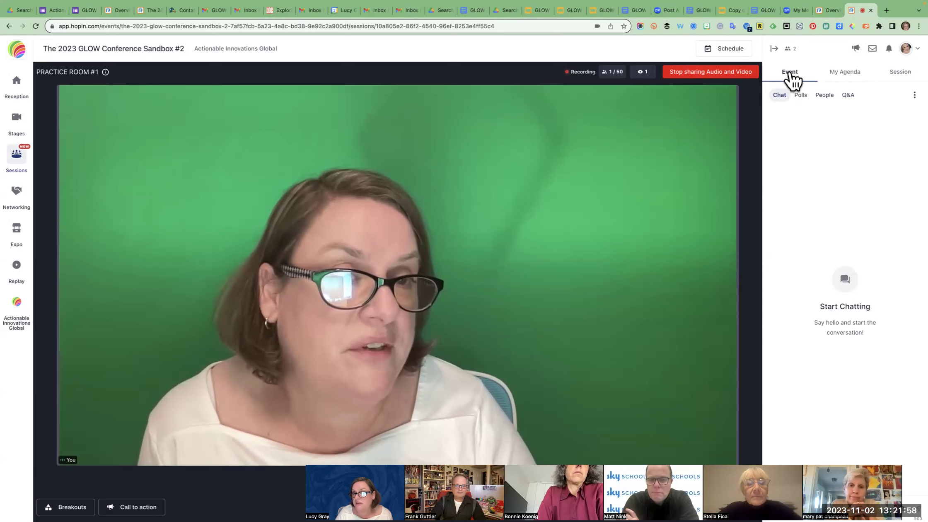
left_click(840, 74)
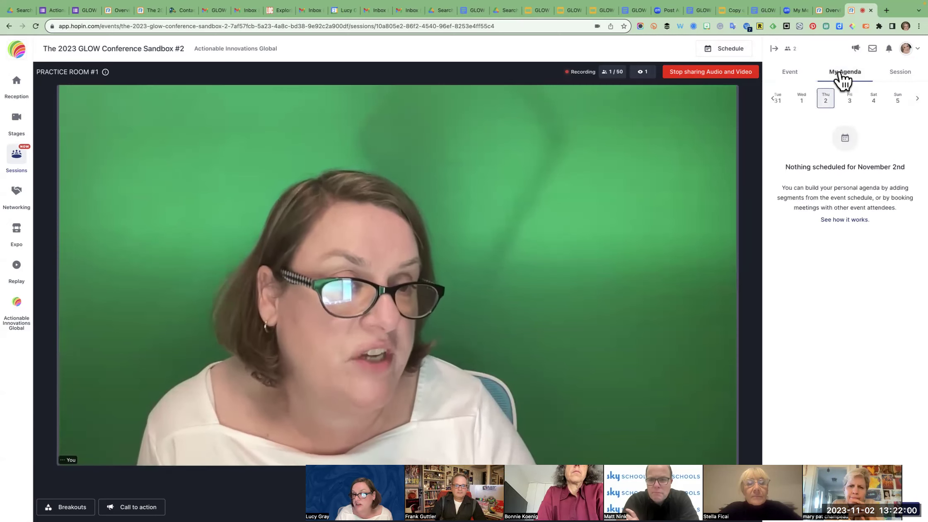
left_click(898, 74)
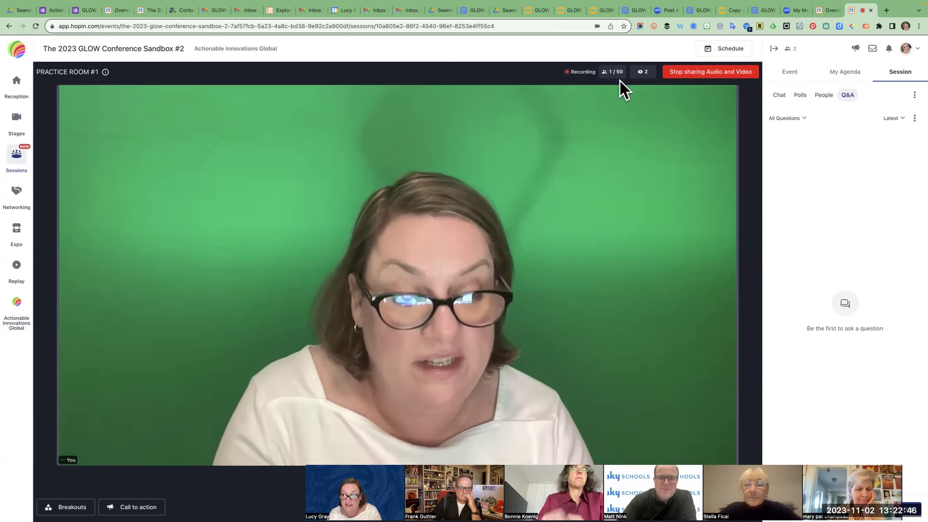
mouse_move(640, 95)
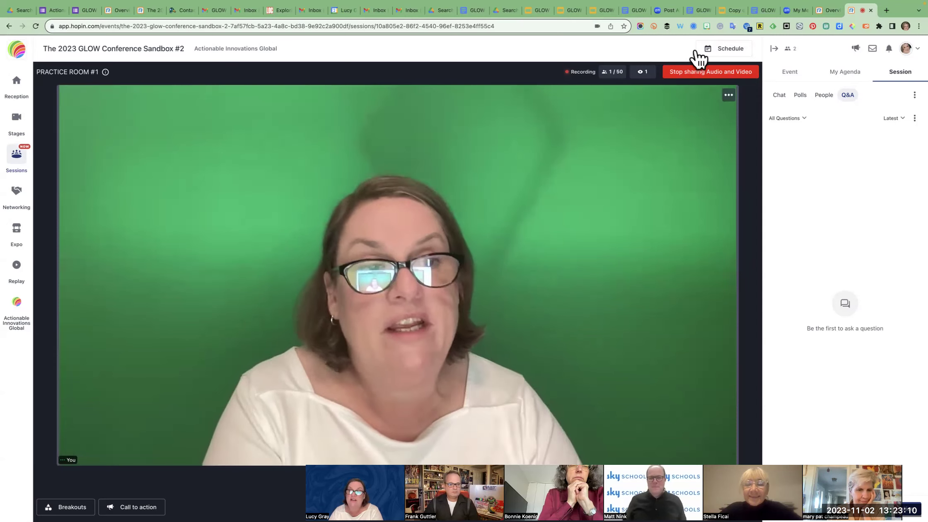
left_click(773, 49)
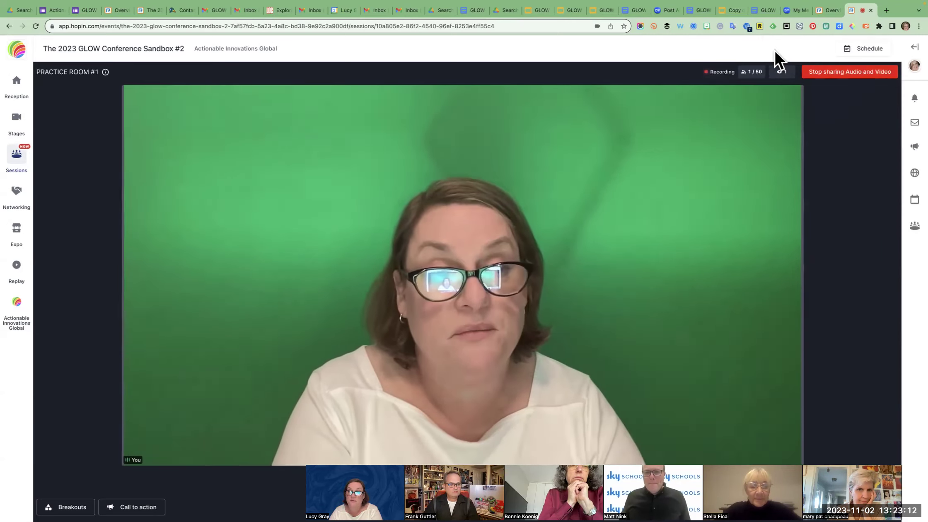
left_click(913, 48)
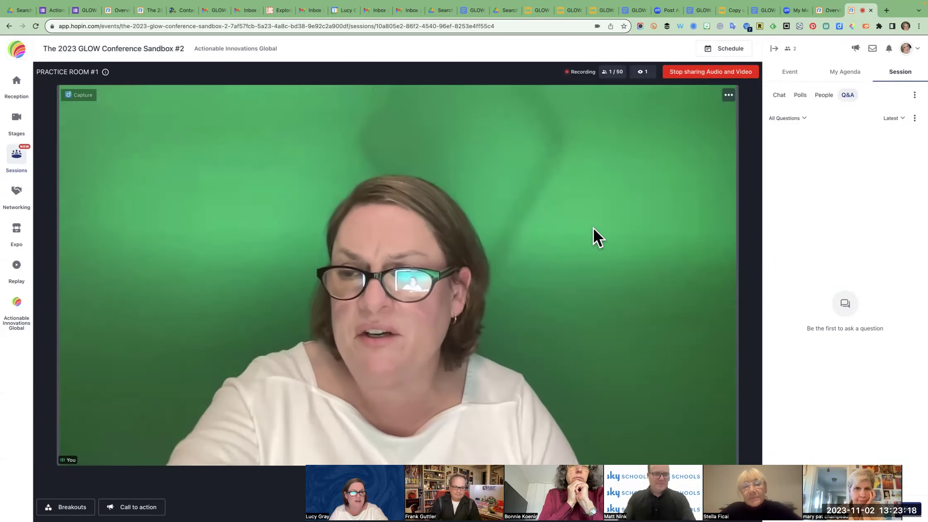
Step: Look at the Networking area, including a recommended attendee's profile and the Speed Networking page, and return to the attendee list
left_click(17, 197)
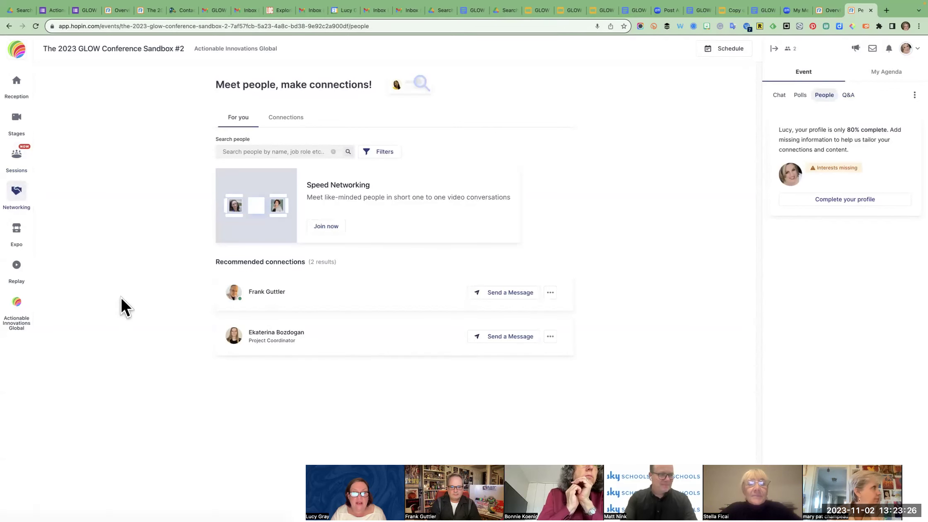
left_click(346, 305)
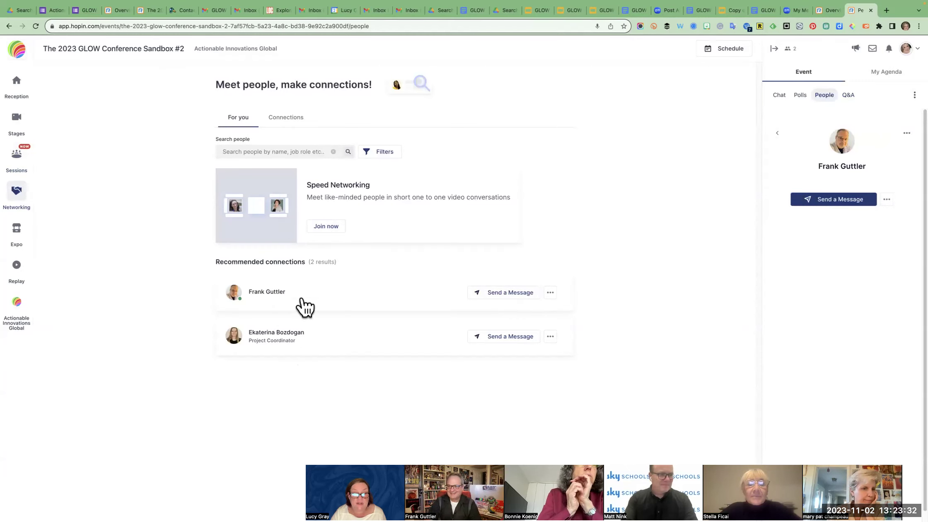
left_click(321, 231)
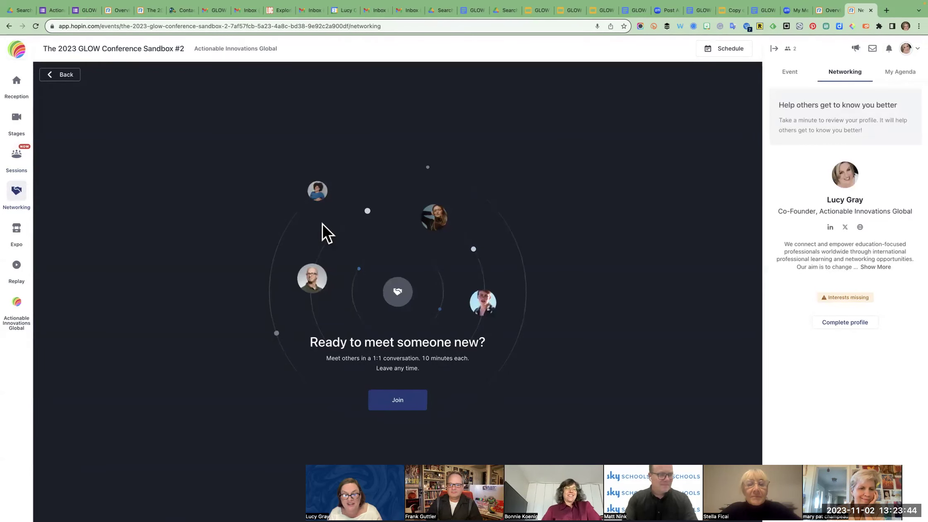
left_click(55, 75)
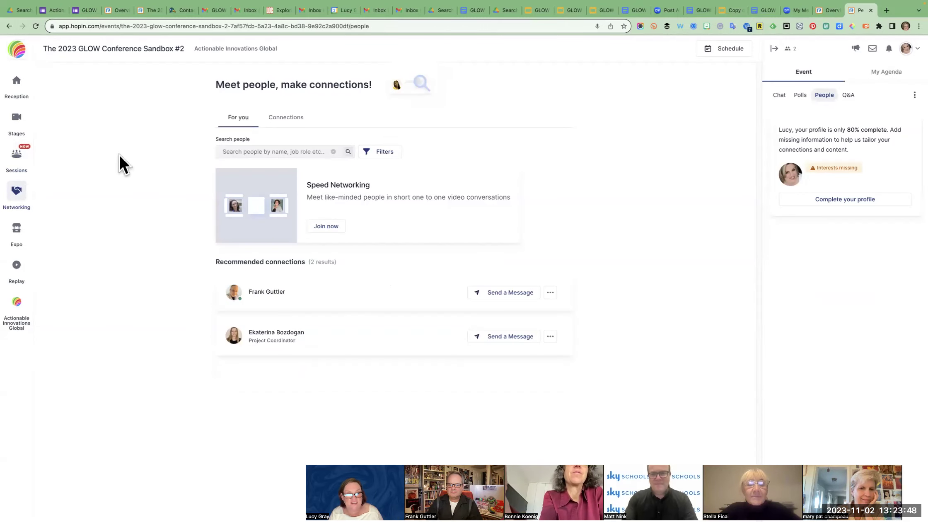
Step: View the sponsor booths in the Expo area and check the Replay area for recordings
left_click(17, 236)
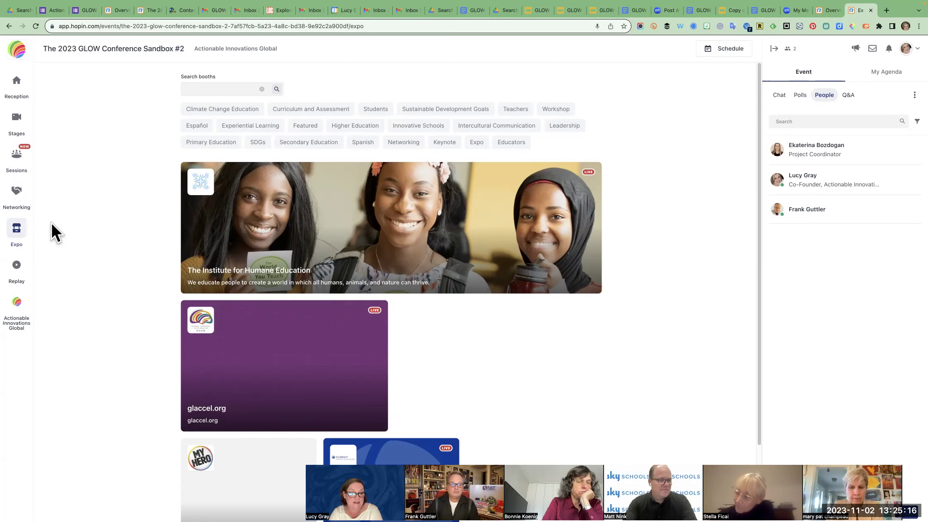
scroll(55, 233, "down", 1)
left_click(18, 268)
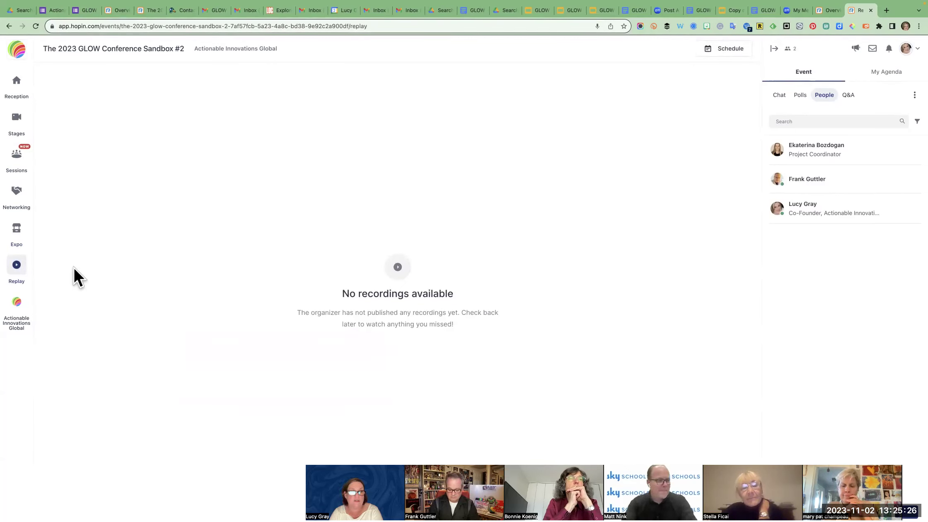
Step: Review the sandbox event's Reception page, reading the conference goals, essential information and lounge links
left_click(22, 85)
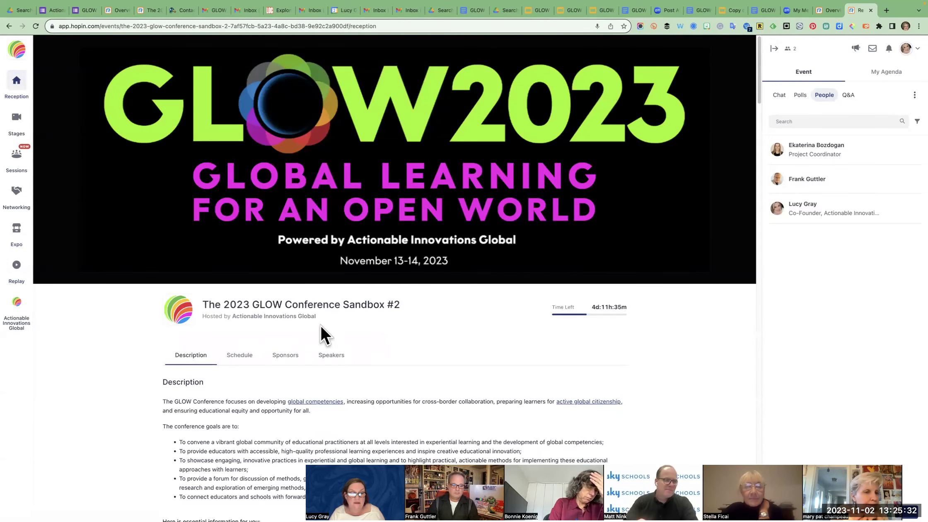
scroll(242, 373, "down", 5)
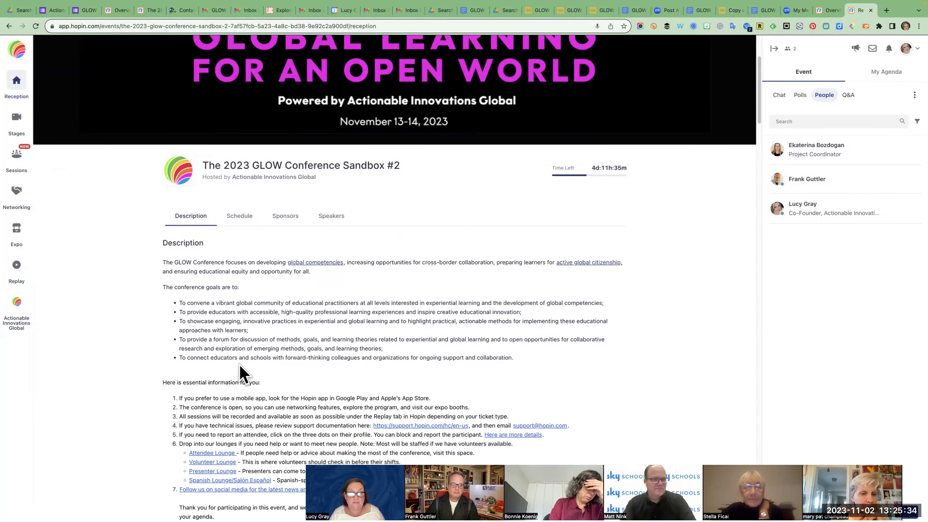
scroll(240, 366, "down", 1)
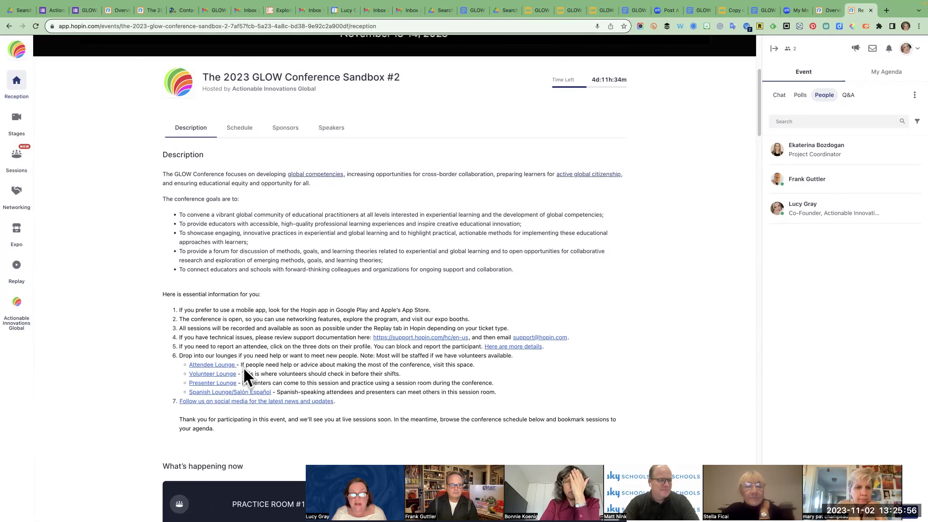
Step: View the event schedule and look over the October 29 practice room listings, closing any external profile page that opens
left_click(240, 129)
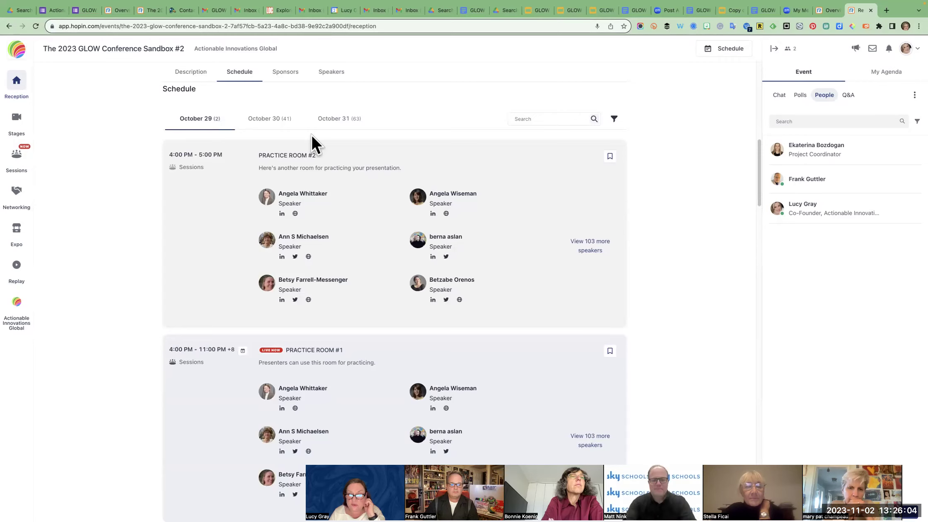
left_click(433, 213)
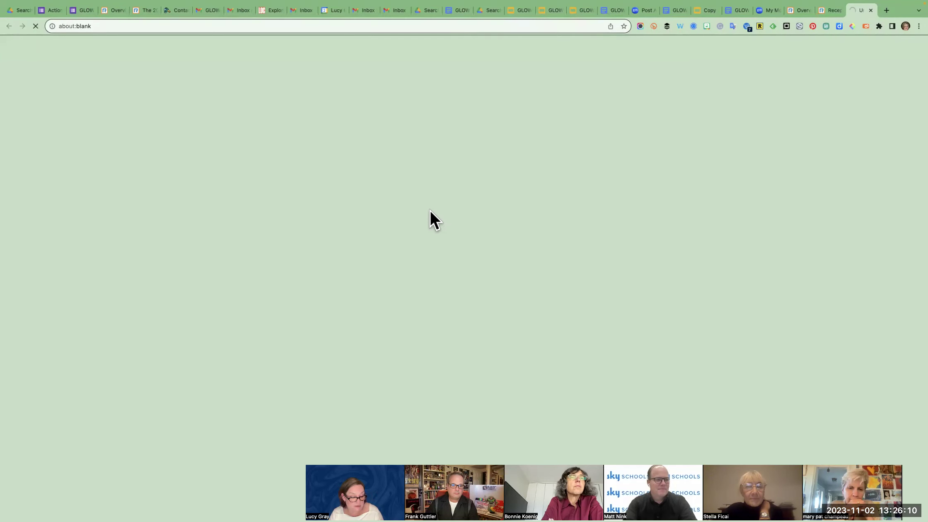
key("super+w")
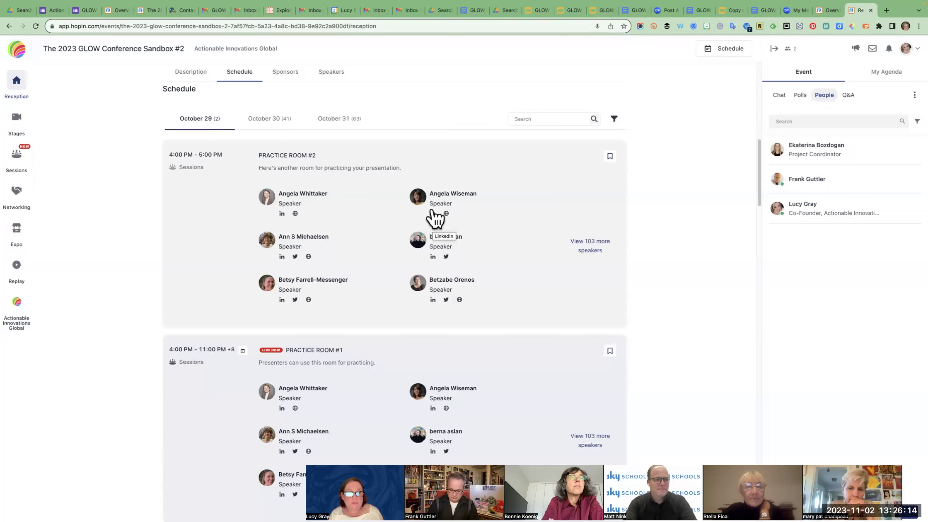
scroll(433, 215, "up", 3)
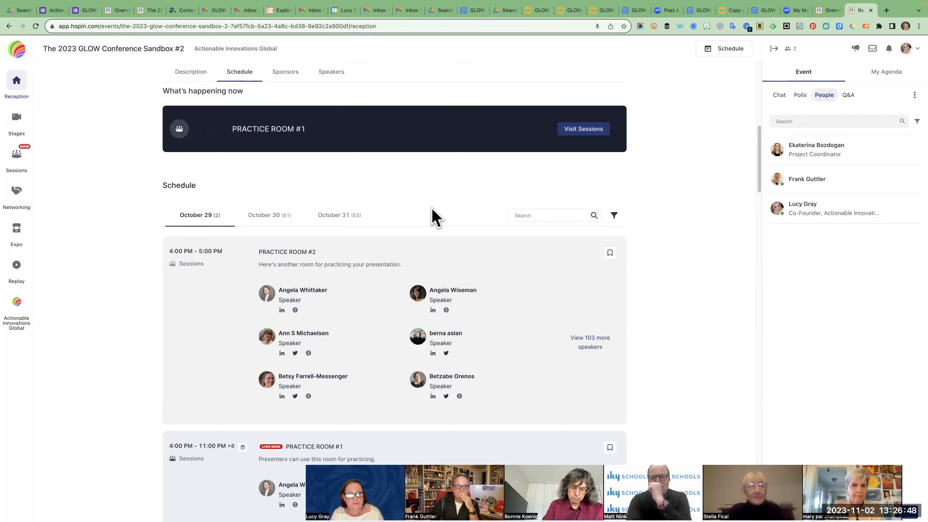
scroll(417, 208, "down", 1)
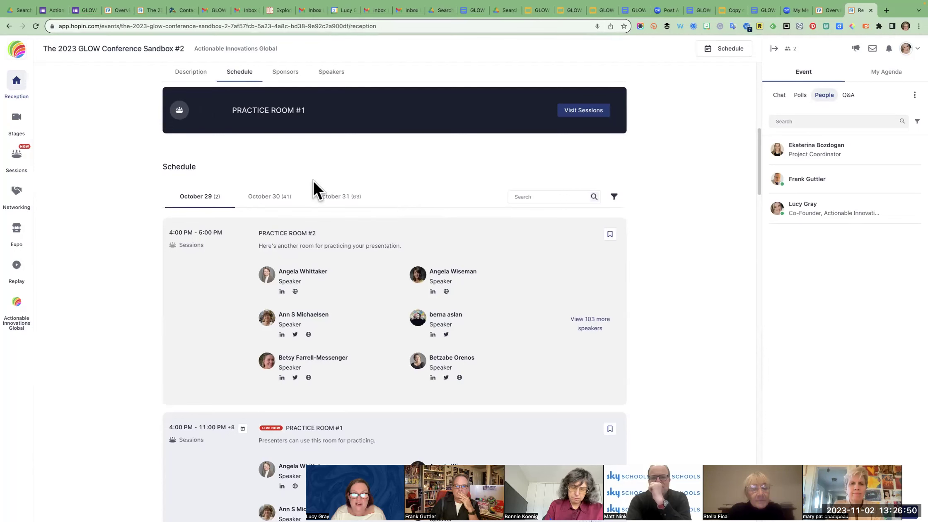
Step: Search the schedule by a person's first name, repeat the search, and clear it
left_click(522, 196)
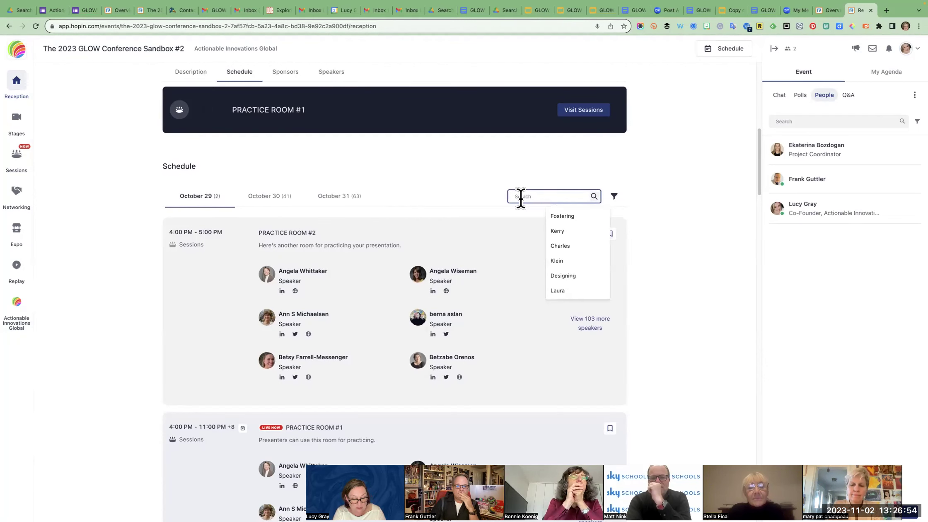
type("Julie")
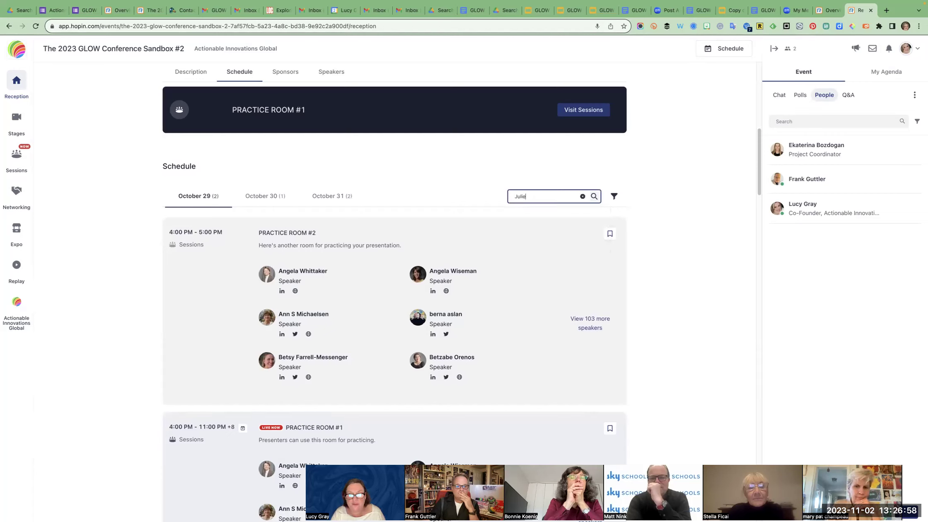
left_click(583, 197)
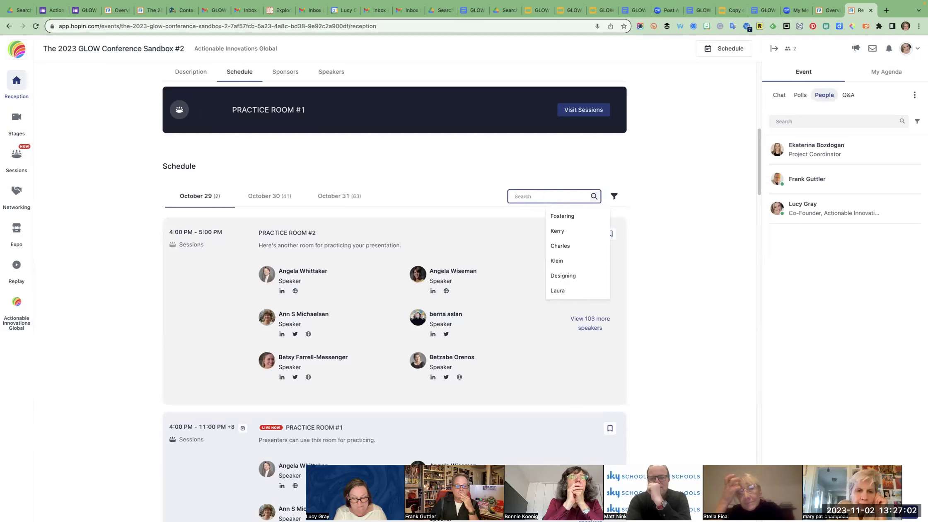
type("Julie")
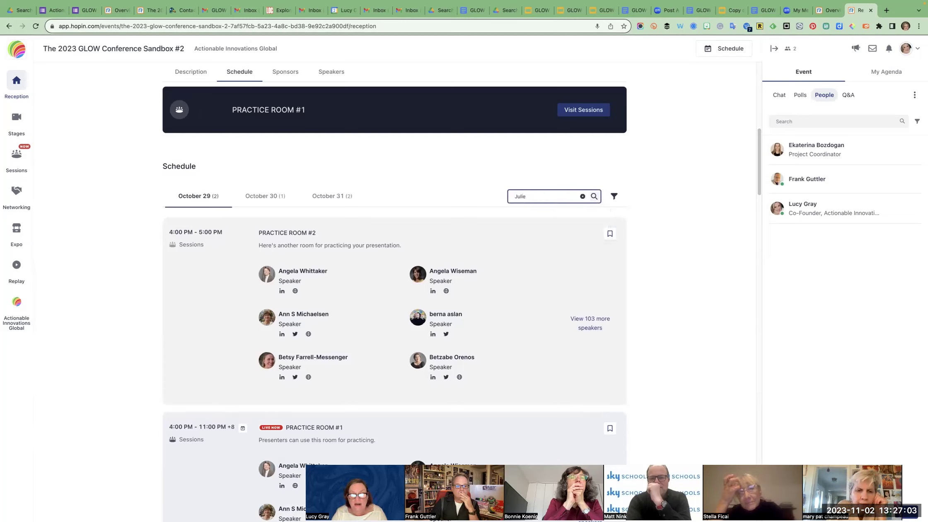
left_click(583, 196)
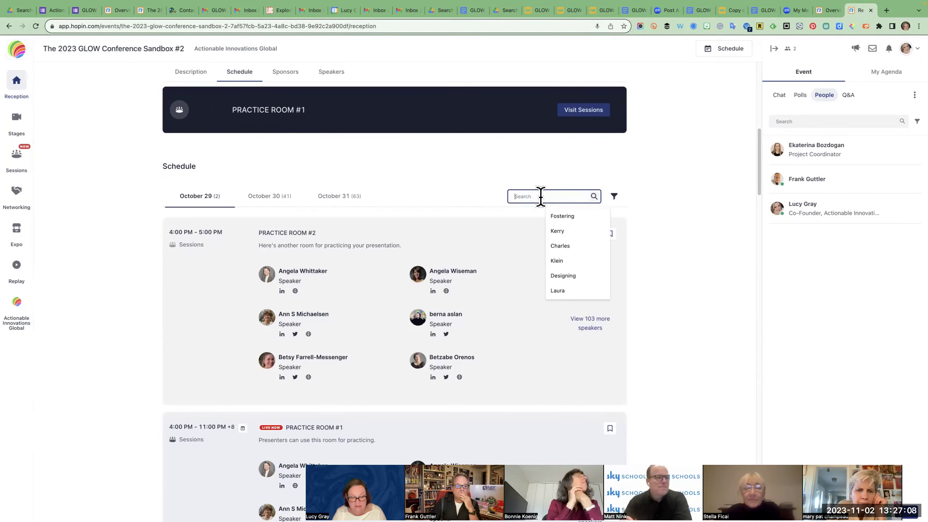
Step: Search the schedule for "Global", compare the matching sessions on October 29 and October 30, and clear the search
type("Global")
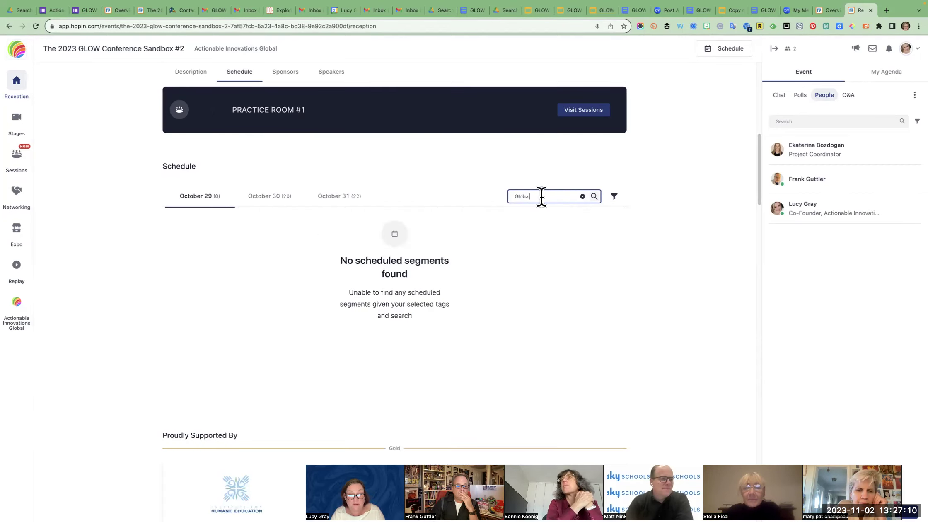
left_click(277, 199)
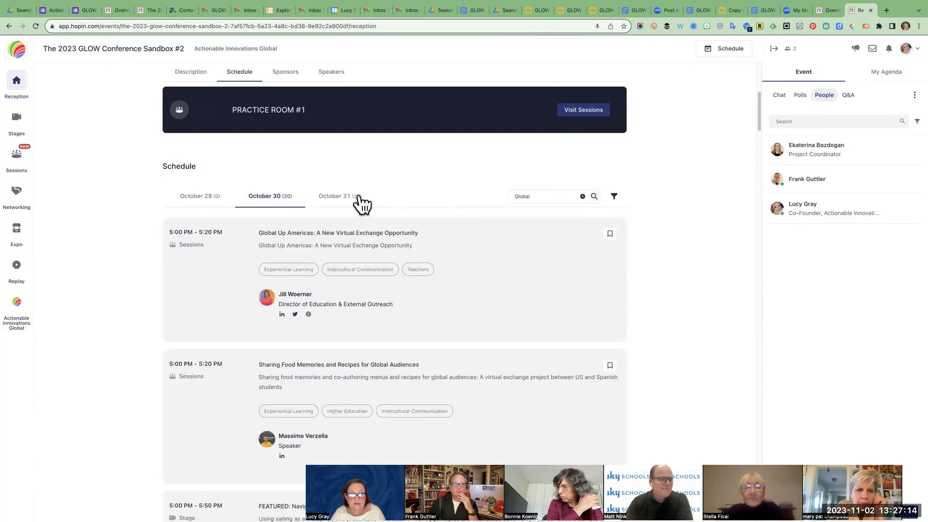
left_click(201, 199)
left_click(266, 204)
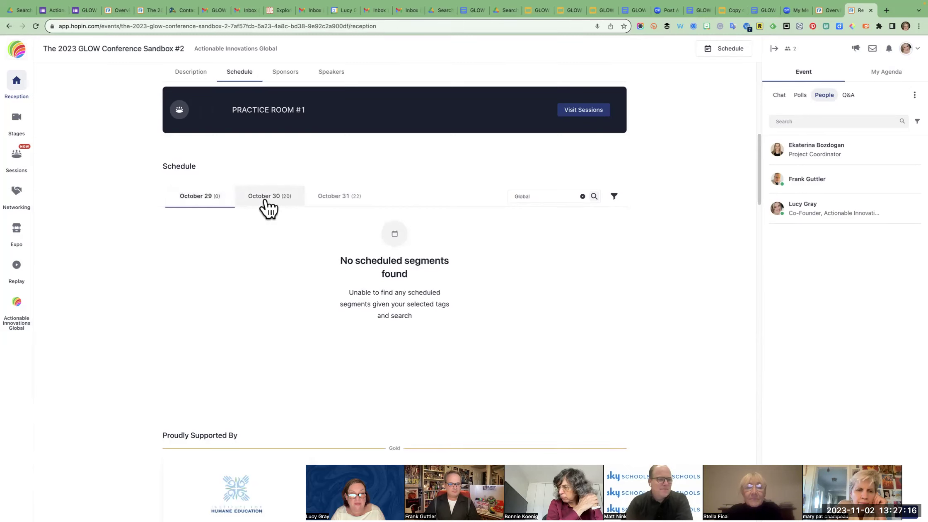
left_click(582, 197)
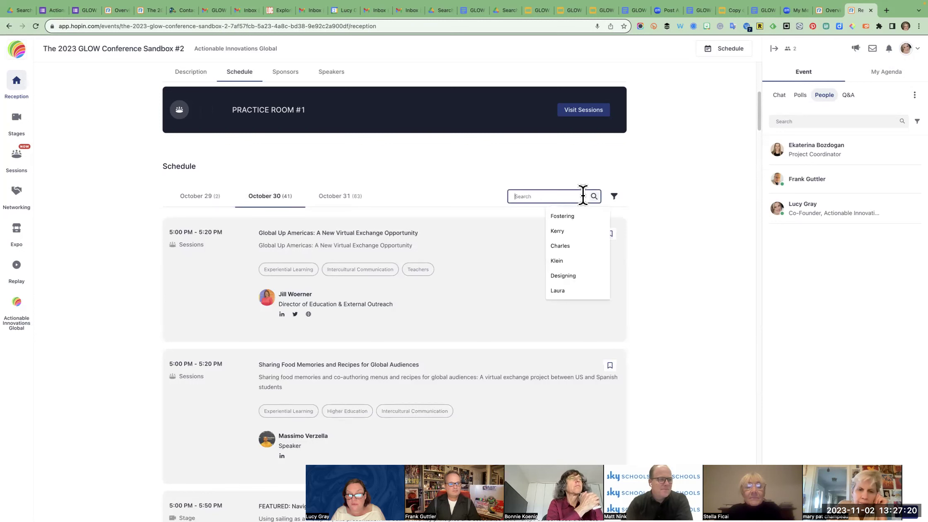
Step: Filter the schedule by the Climate Change Education tag and show the matching October 31 sessions
left_click(615, 198)
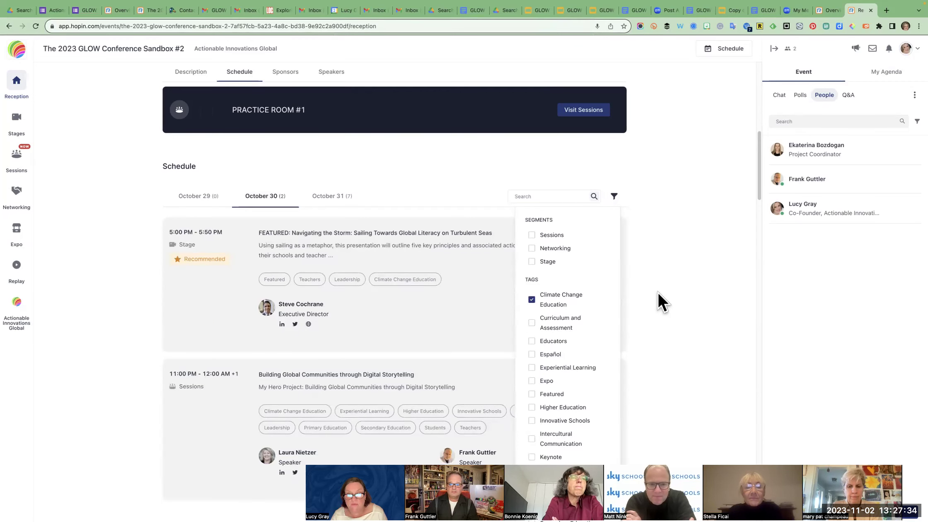
left_click(637, 309)
scroll(559, 310, "down", 6)
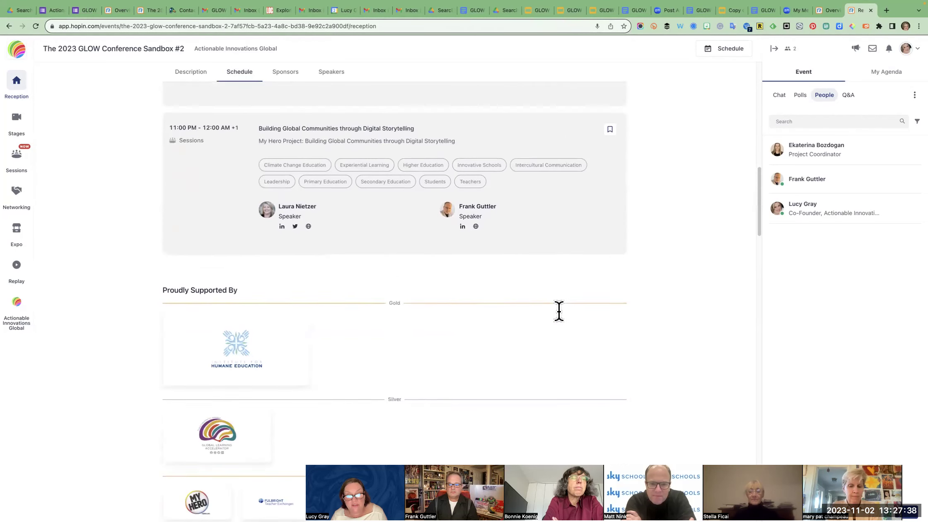
scroll(558, 309, "up", 5)
left_click(318, 132)
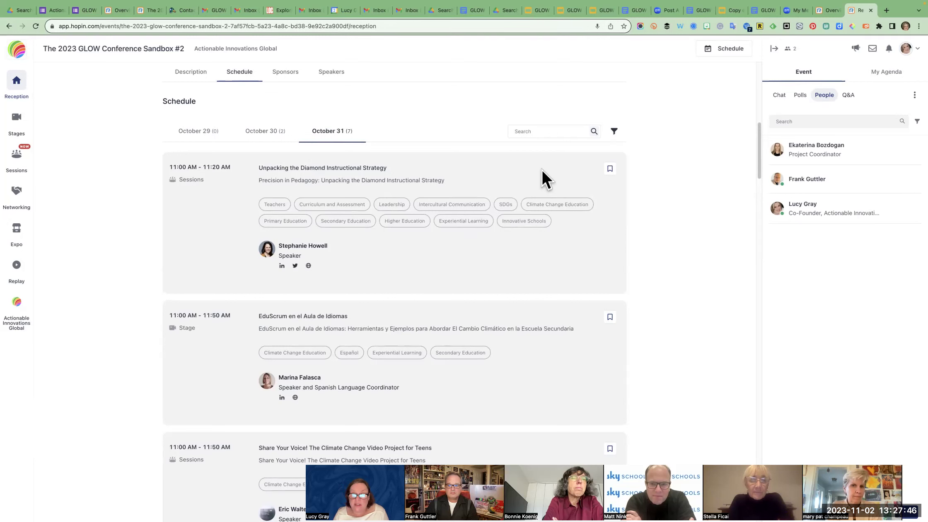
Step: Bookmark the October 31 session "Unpacking the Diamond Instructional Strategy" and show the personal agenda for October 30 and 31
left_click(610, 170)
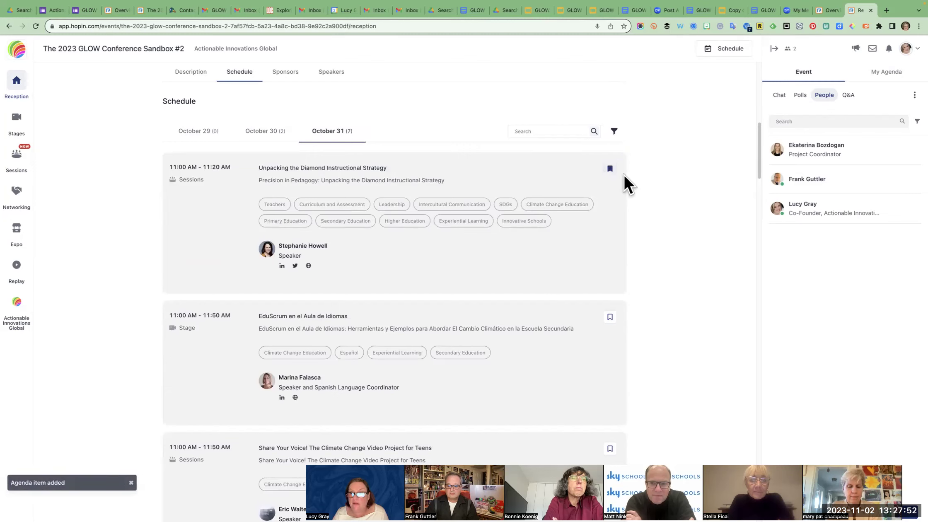
left_click(887, 72)
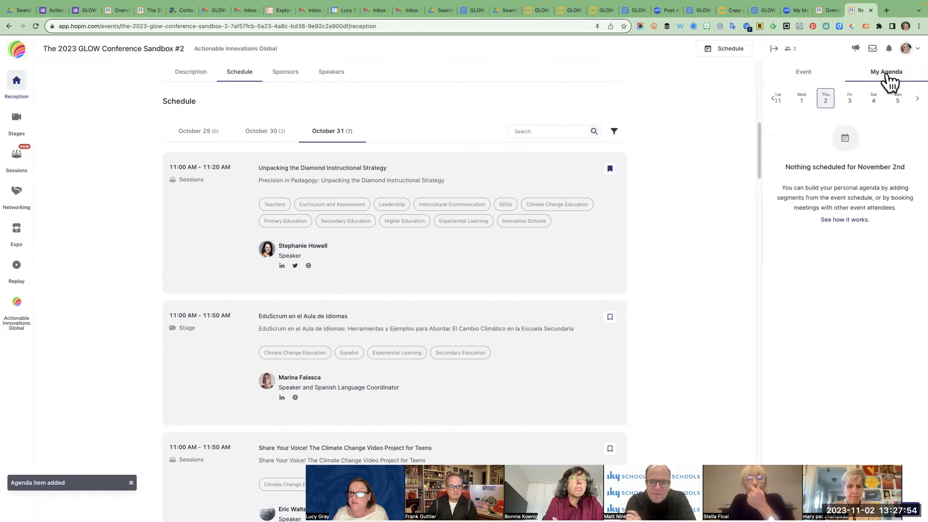
left_click(801, 101)
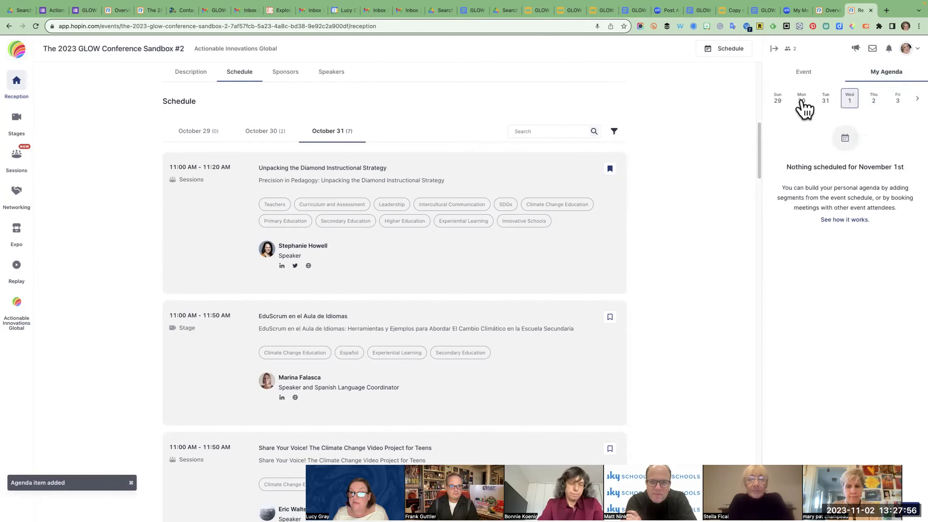
left_click(801, 101)
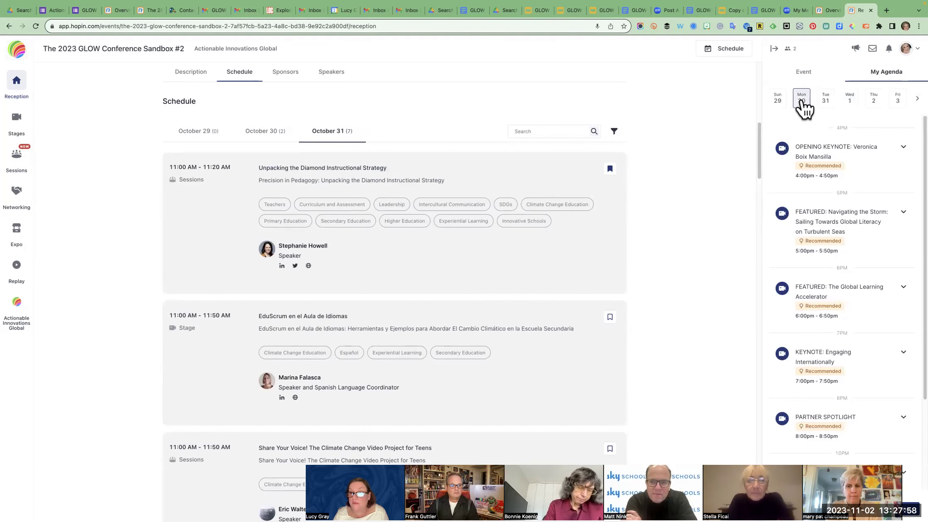
left_click(826, 107)
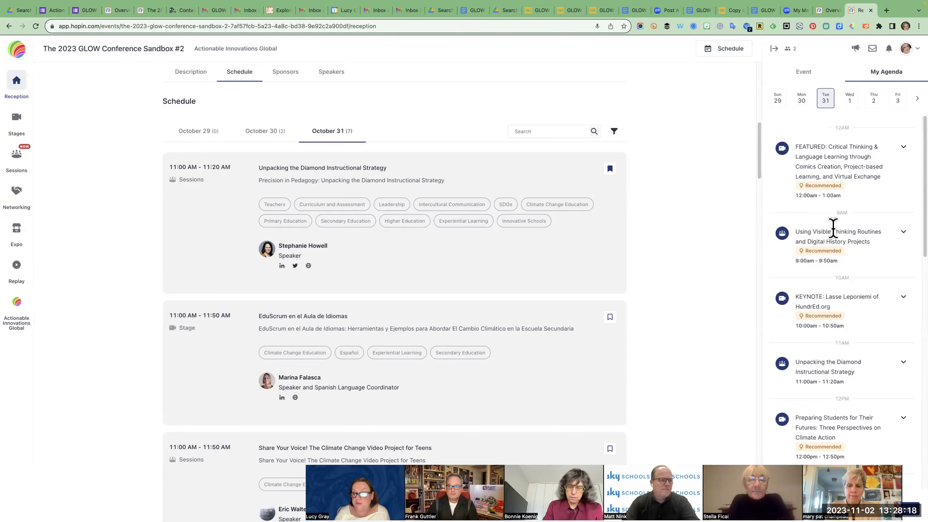
Step: Look through the October 31 personal agenda down to the bookmarked Diamond Instructional Strategy session and check its options
scroll(832, 227, "down", 1)
scroll(820, 260, "down", 2)
scroll(822, 260, "down", 4)
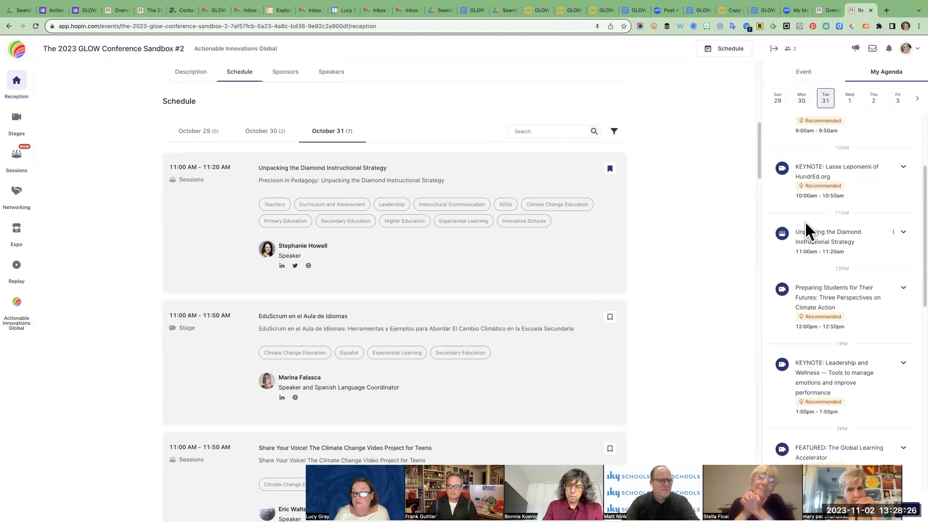
left_click(894, 232)
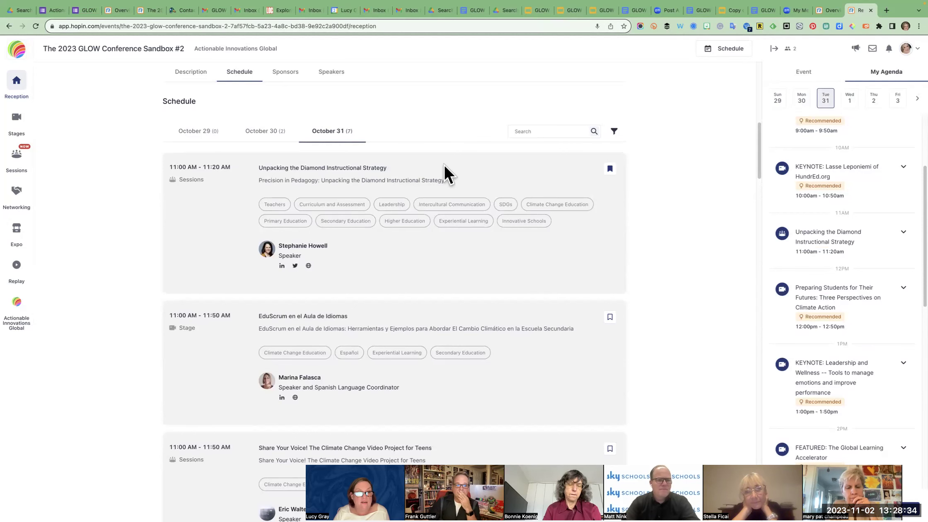
Step: View the event's Gold, Silver and Bronze sponsors on the reception page and preview the Gold sponsor's link
scroll(441, 165, "up", 5)
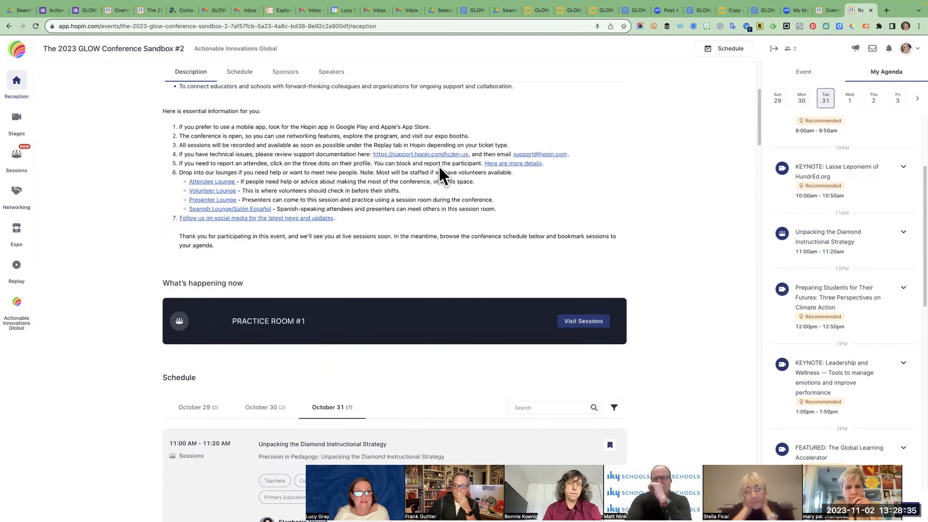
left_click(285, 73)
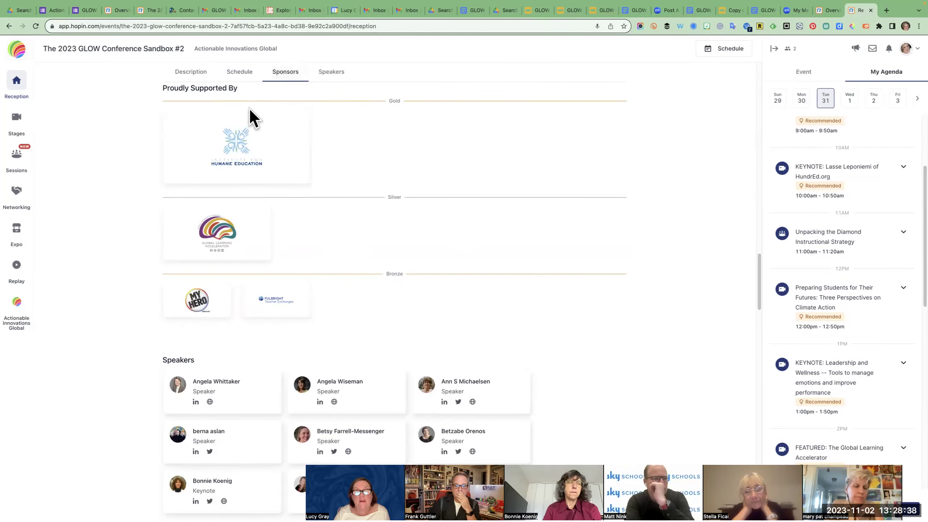
mouse_move(240, 145)
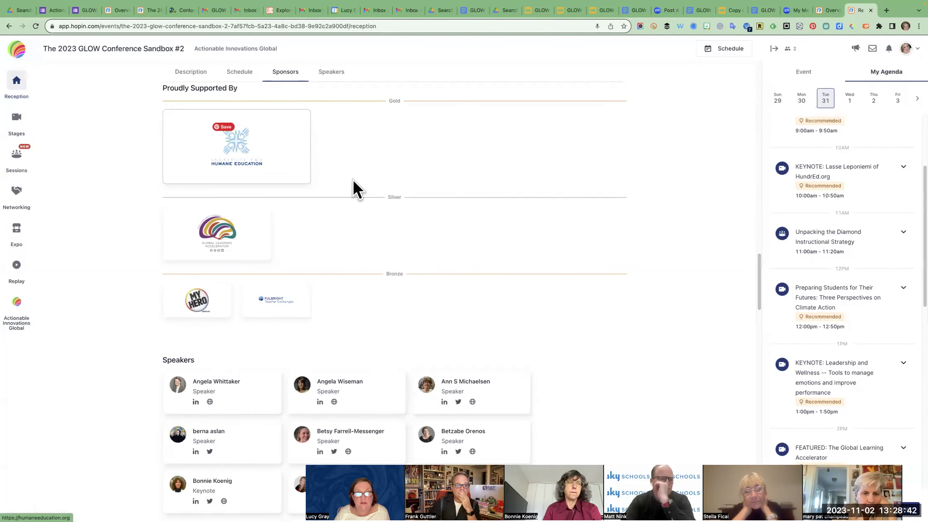
Step: Browse the full list of event speakers to its end and return to the event banner on the reception page
left_click(333, 77)
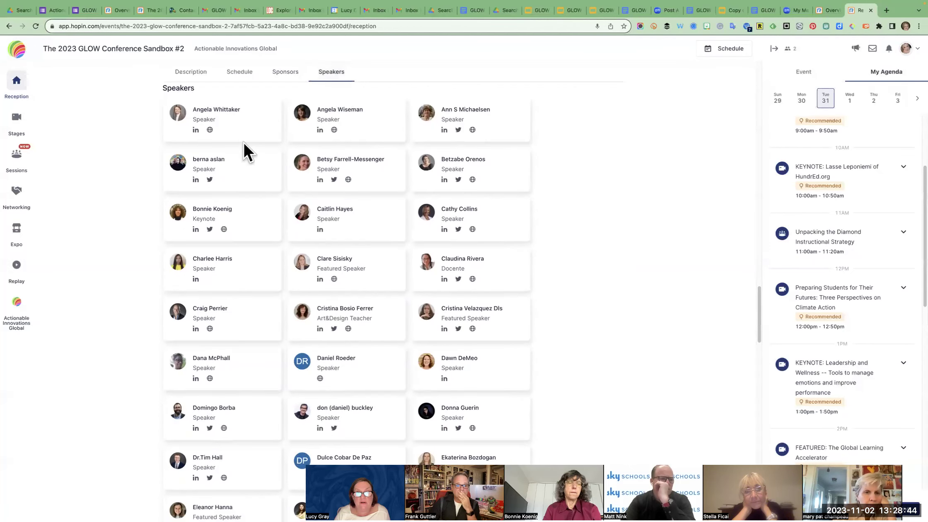
scroll(379, 272, "down", 10)
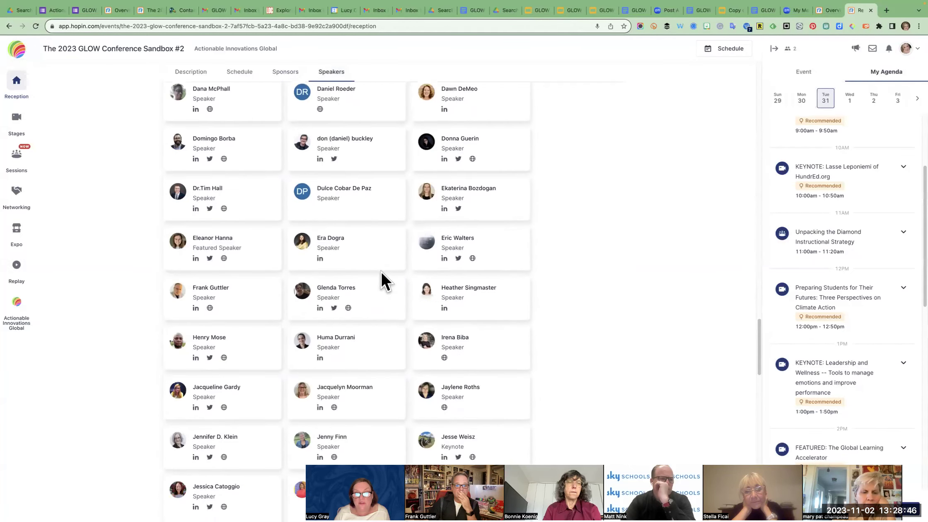
scroll(382, 270, "down", 9)
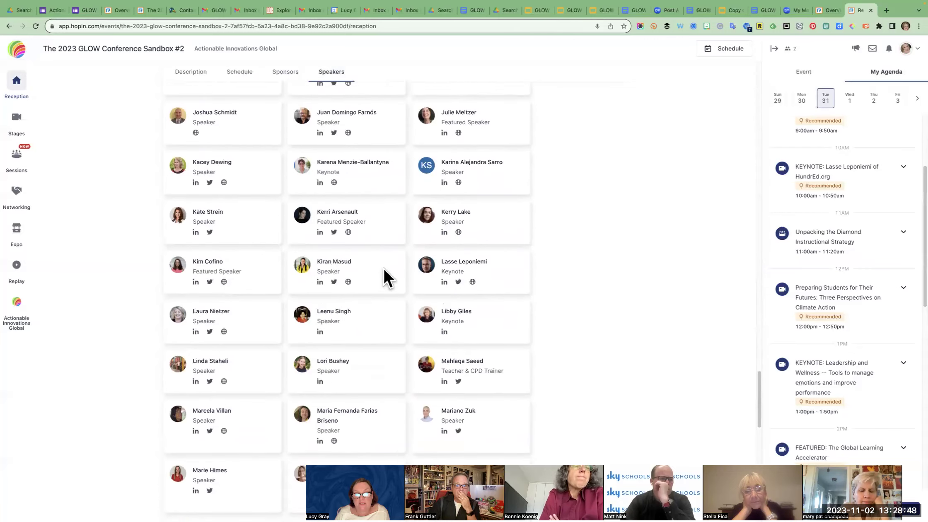
scroll(388, 277, "down", 20)
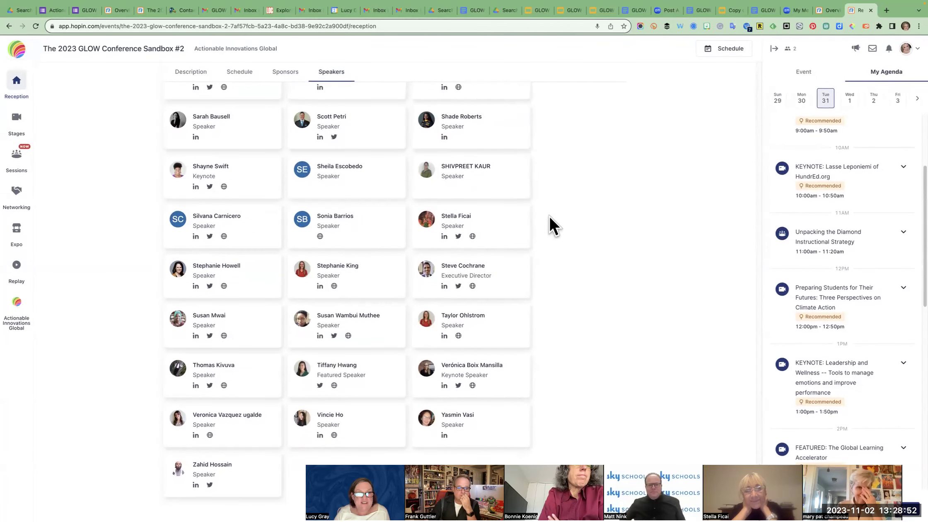
scroll(564, 193, "up", 20)
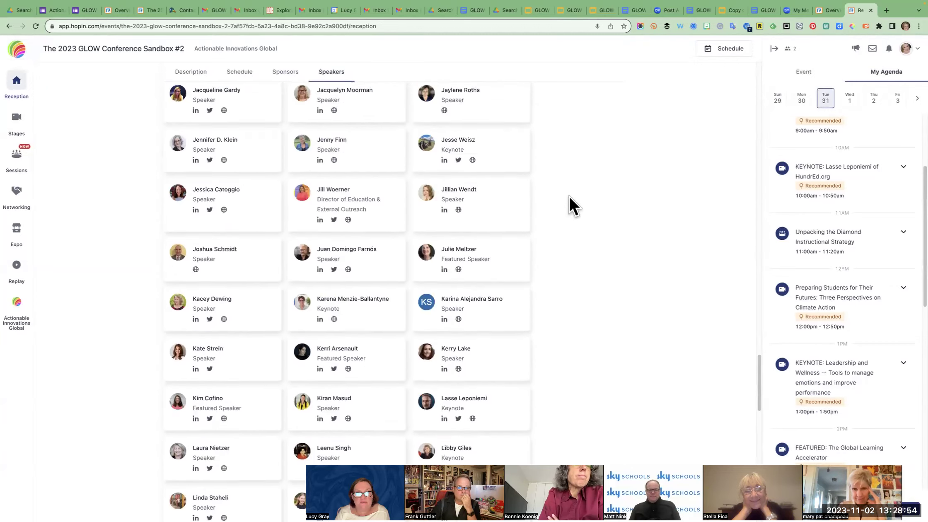
scroll(574, 194, "up", 20)
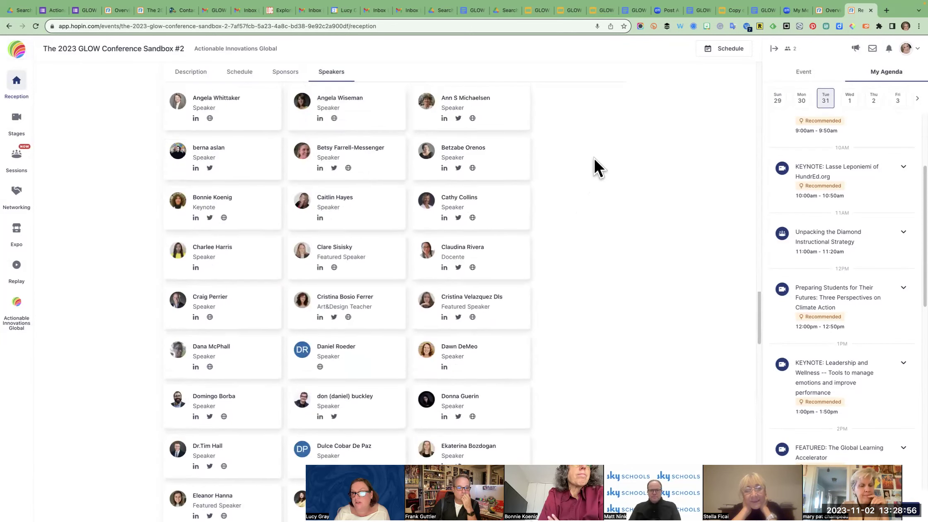
scroll(598, 148, "up", 20)
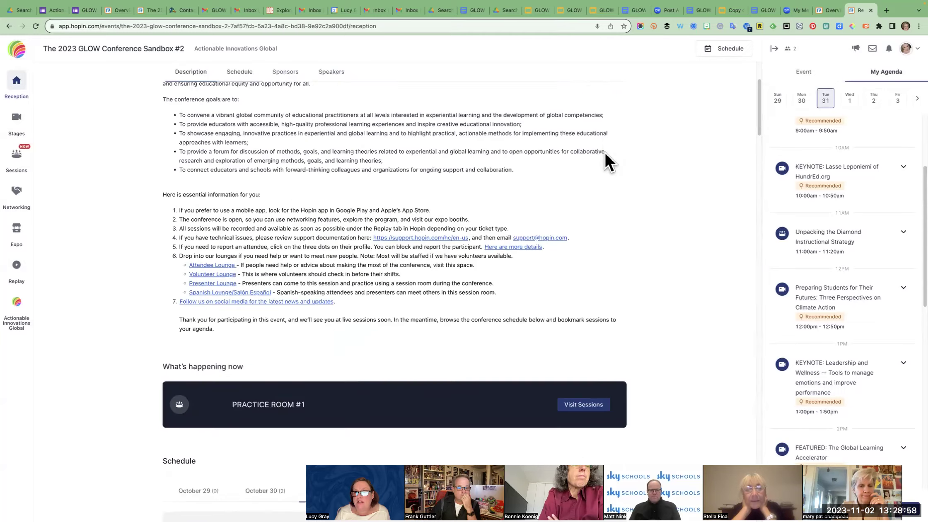
scroll(605, 151, "up", 10)
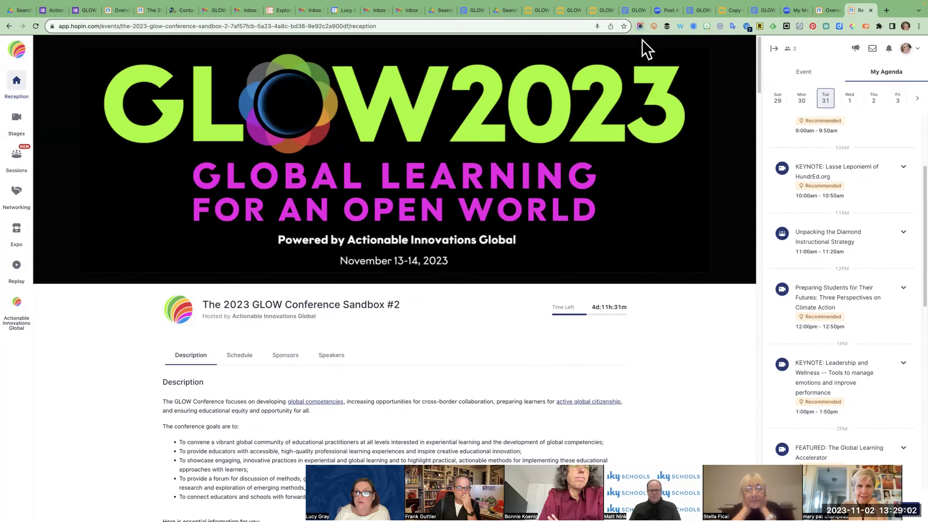
Step: Open the full event schedule from the reception page header, look over the October 29 practice rooms, and close it
scroll(659, 64, "down", 3)
scroll(659, 65, "up", 3)
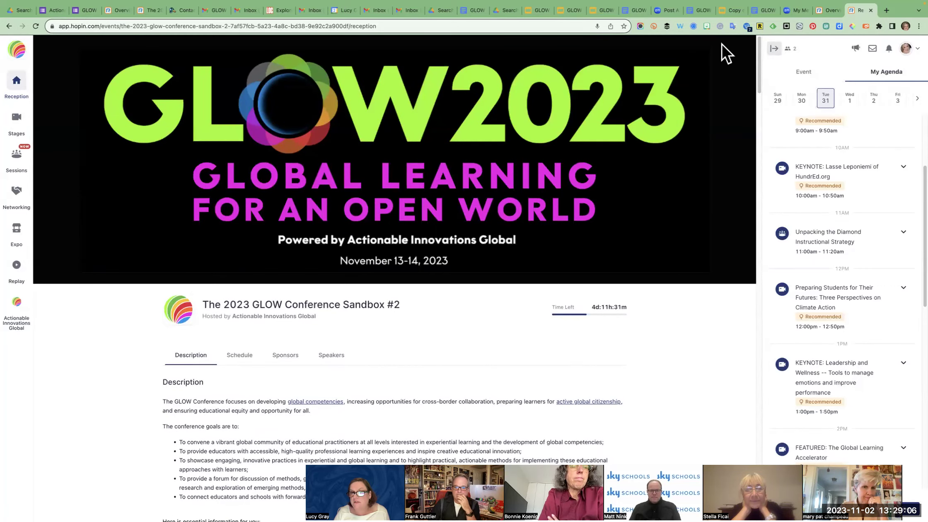
scroll(589, 135, "down", 10)
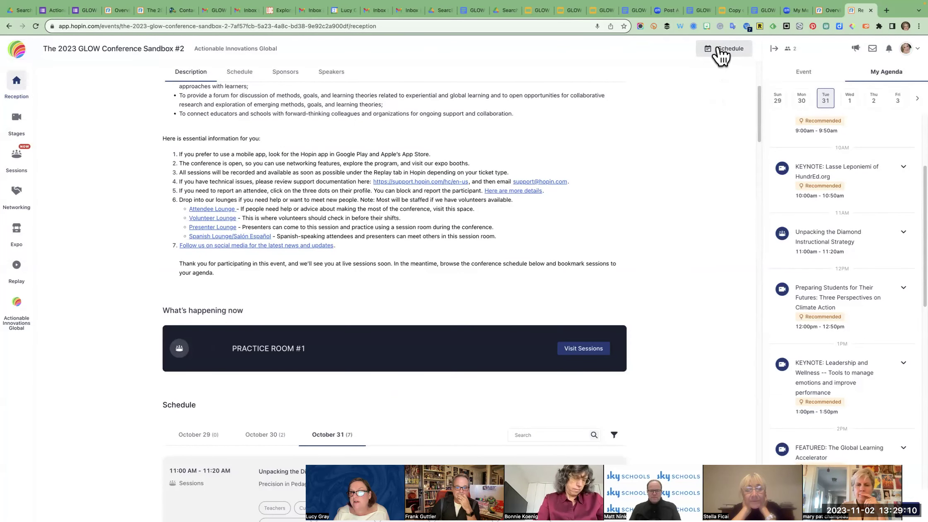
left_click(718, 46)
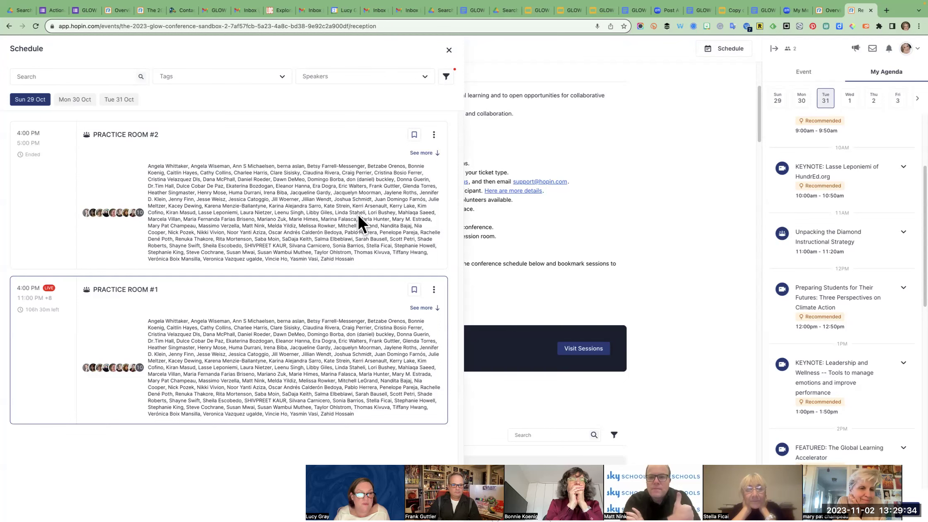
left_click(617, 170)
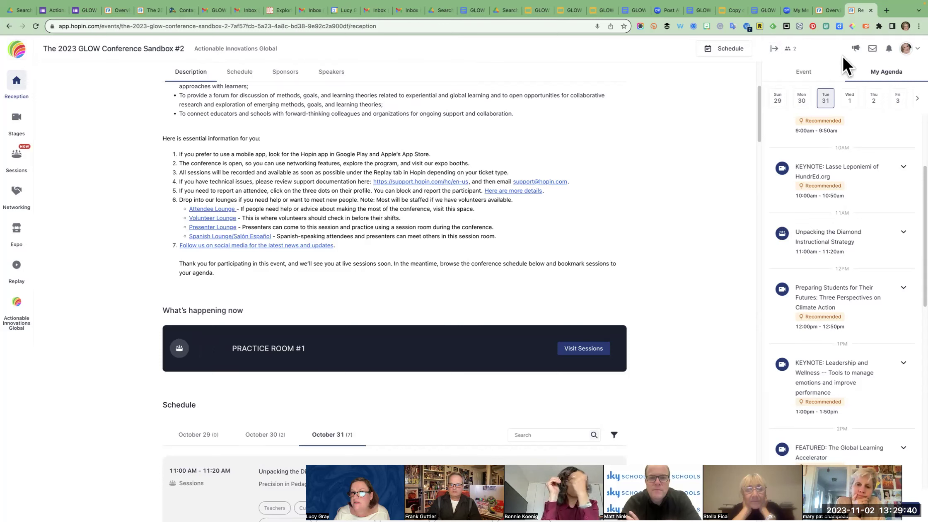
Step: Check the direct messages and the notifications, closing each one to return to the personal agenda
left_click(873, 49)
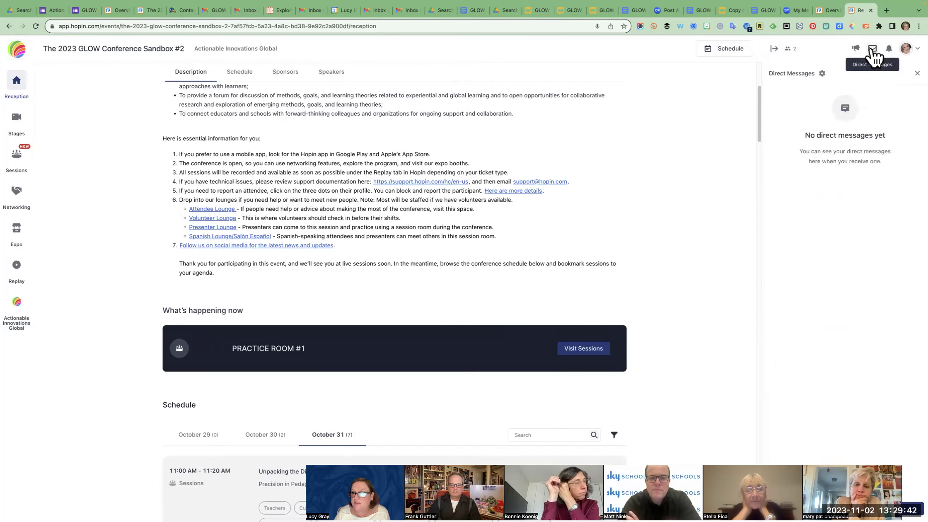
left_click(873, 49)
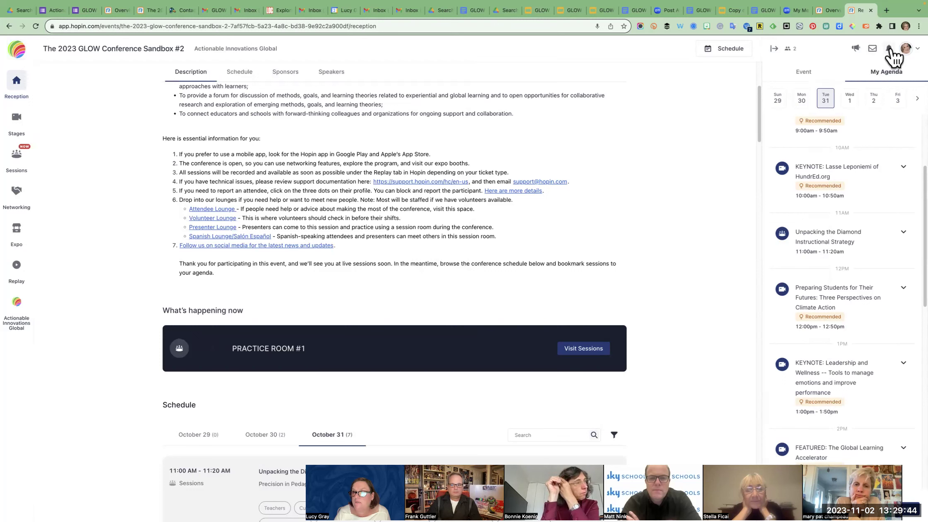
left_click(889, 49)
left_click(891, 51)
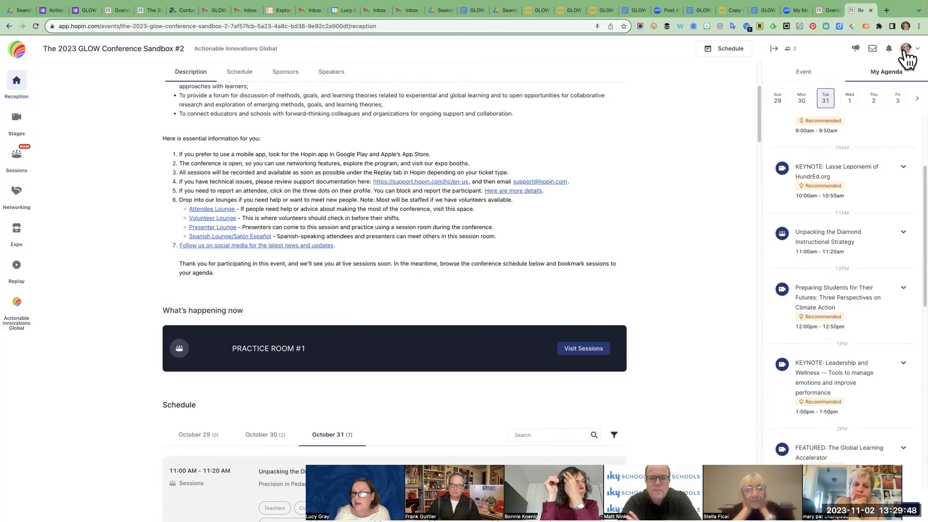
Step: Restrict direct messages, meeting invitations and instant video calls to Organizers only in the profile's privacy settings, save, and close the profile
left_click(906, 50)
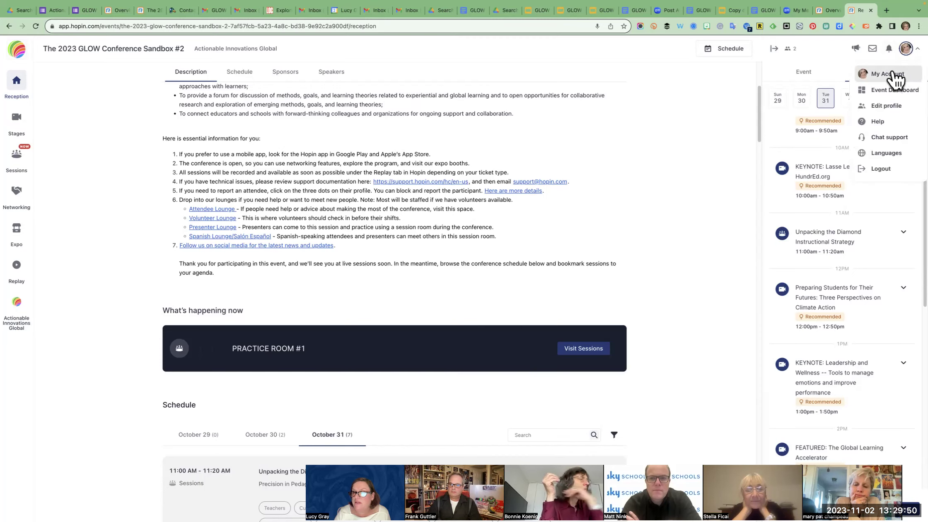
left_click(891, 106)
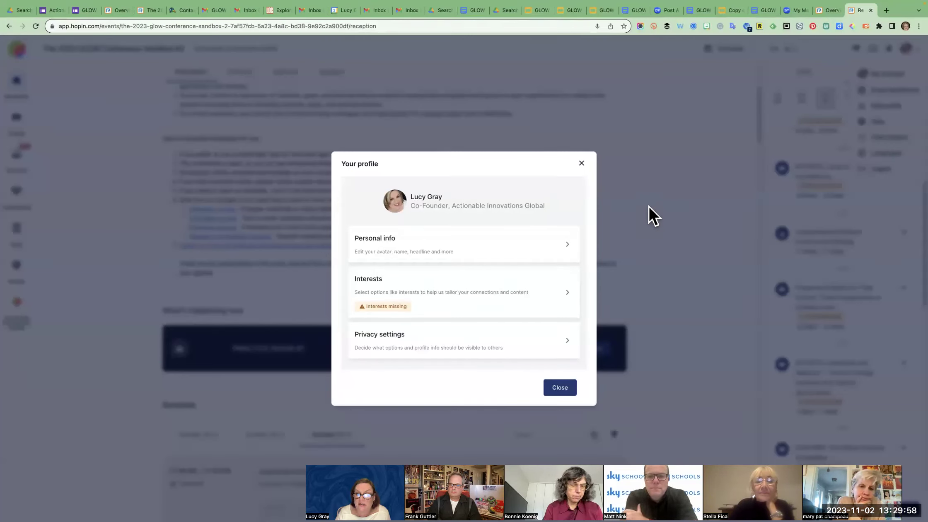
left_click(567, 340)
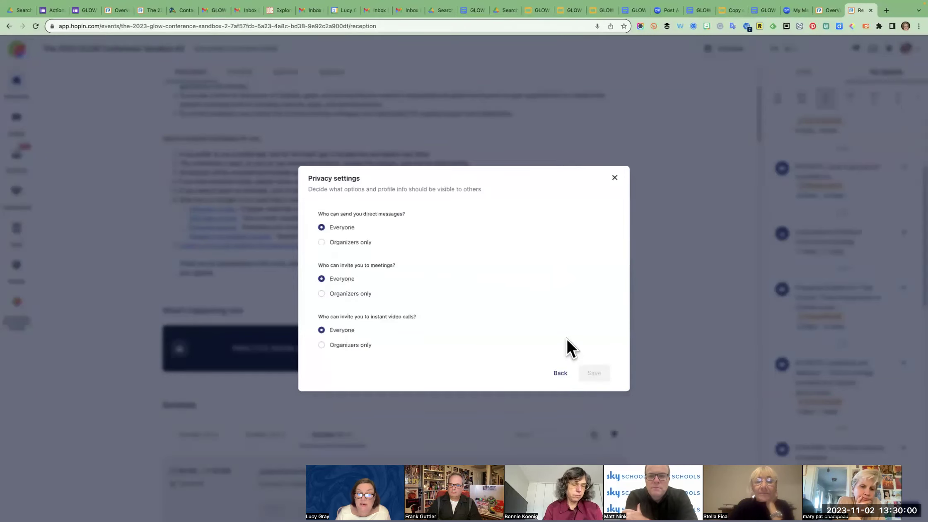
left_click(340, 248)
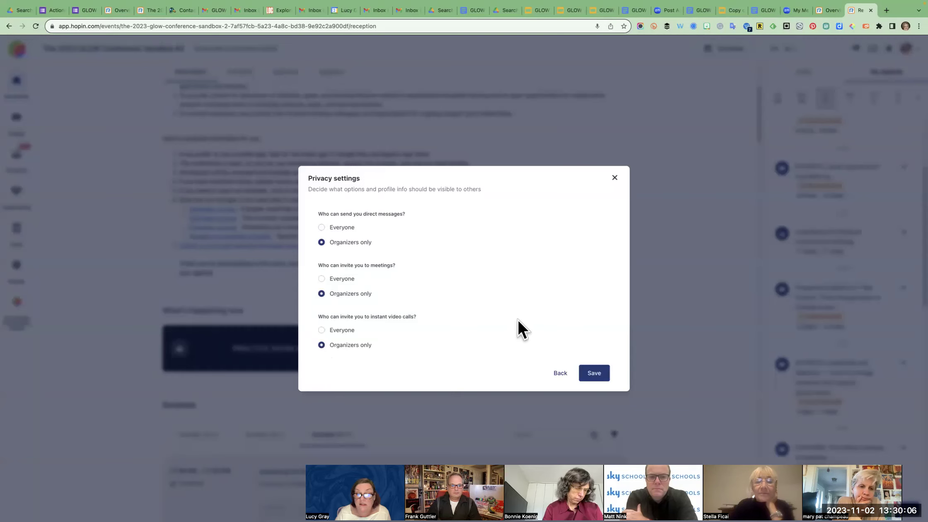
left_click(595, 374)
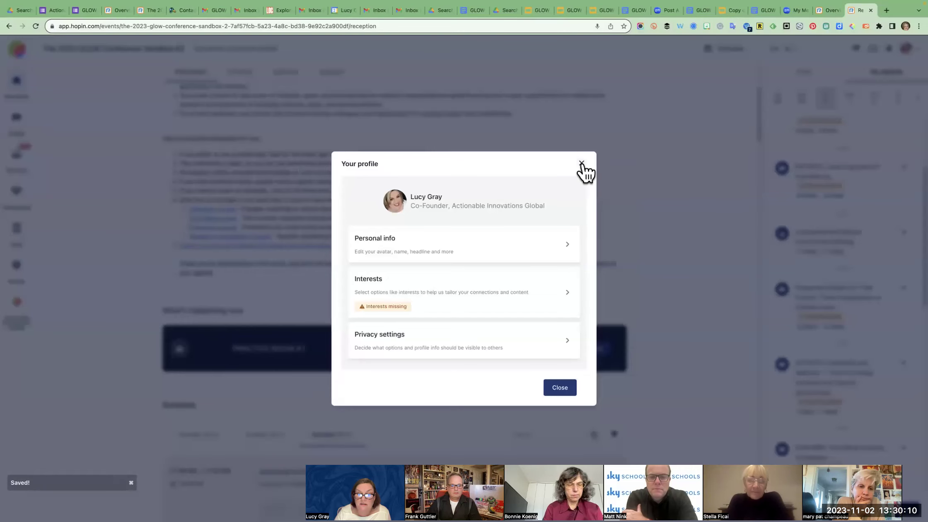
left_click(582, 163)
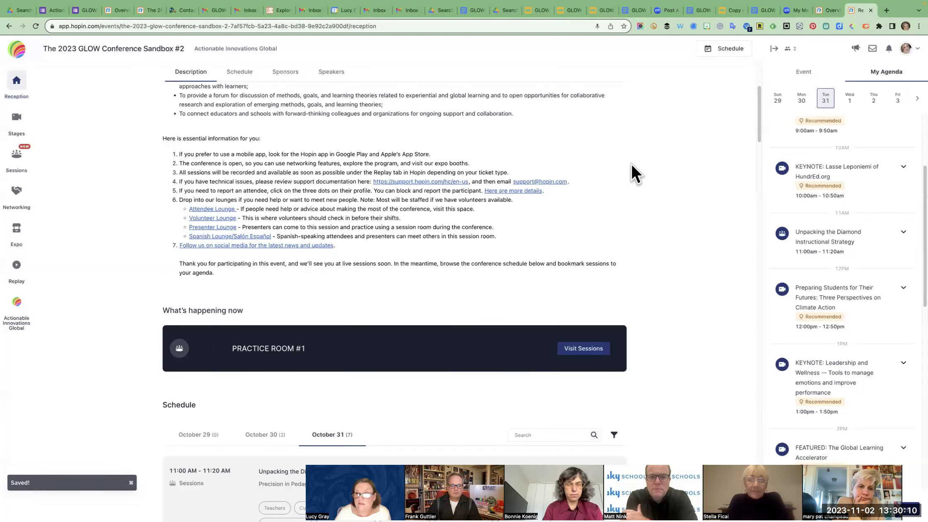
Step: View the available interface languages, close the selection without saving, and reopen the account options to show the Help entry
left_click(907, 49)
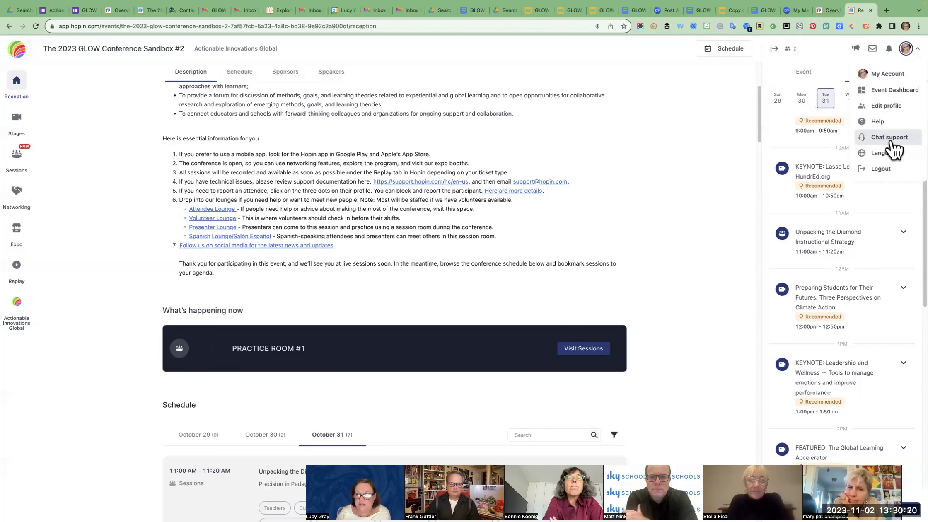
left_click(880, 153)
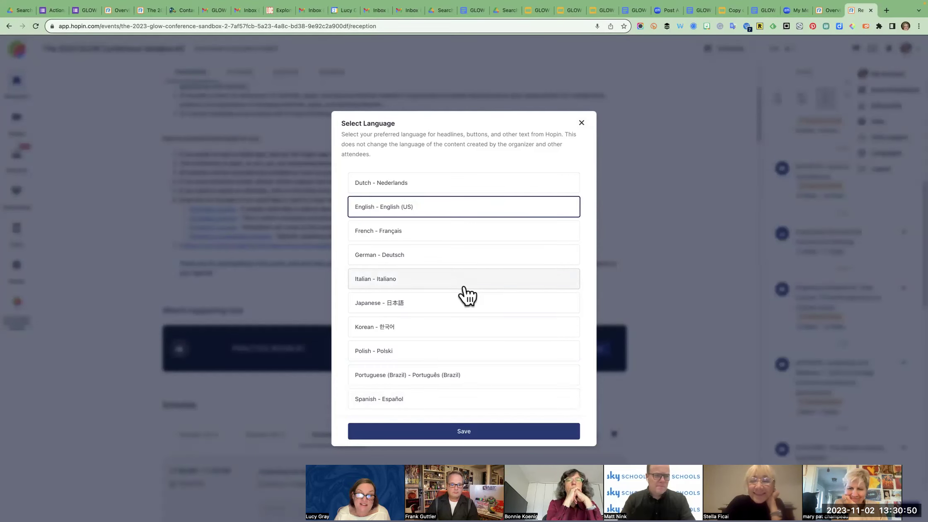
left_click(581, 123)
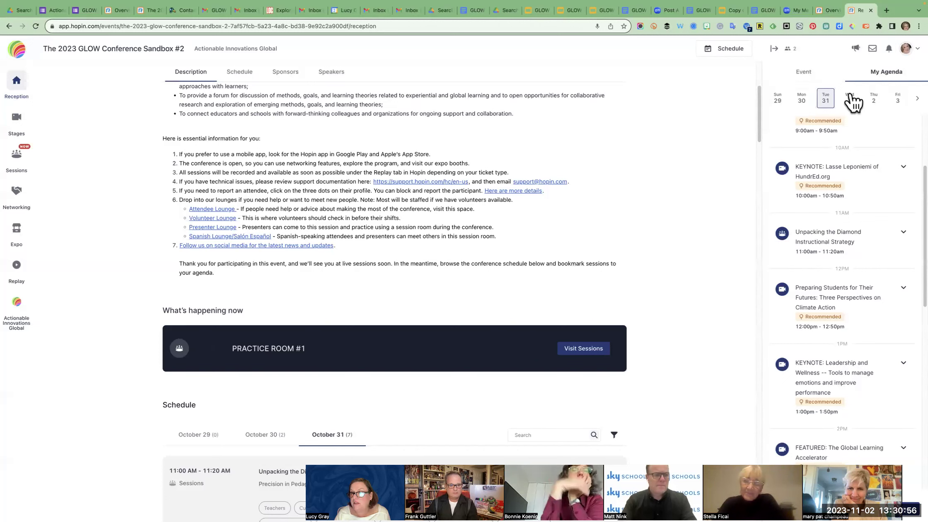
left_click(906, 50)
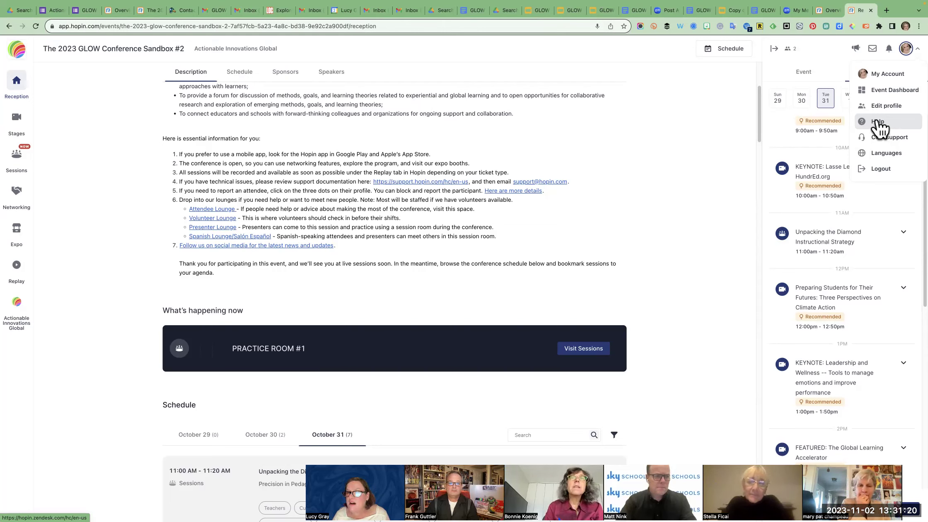
Step: Check the notifications and the announcements, closing each one to return to the personal agenda
left_click(889, 48)
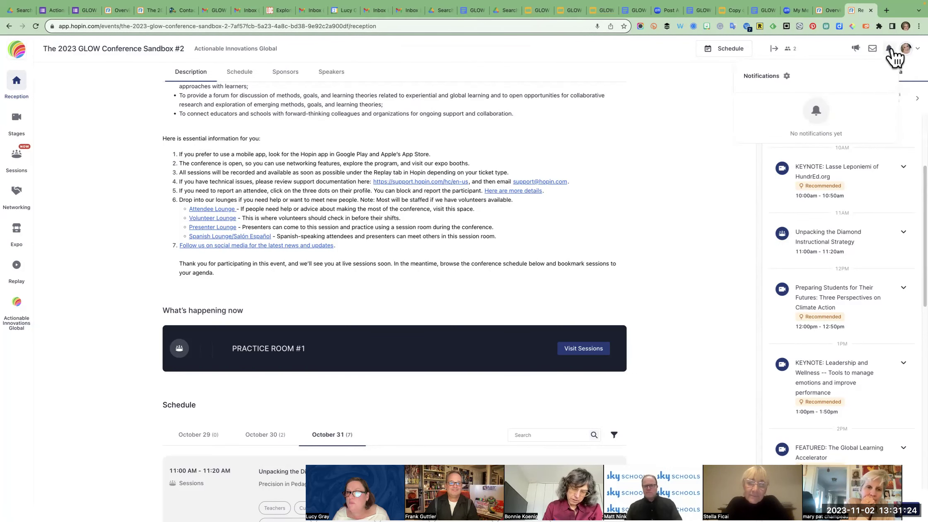
left_click(891, 52)
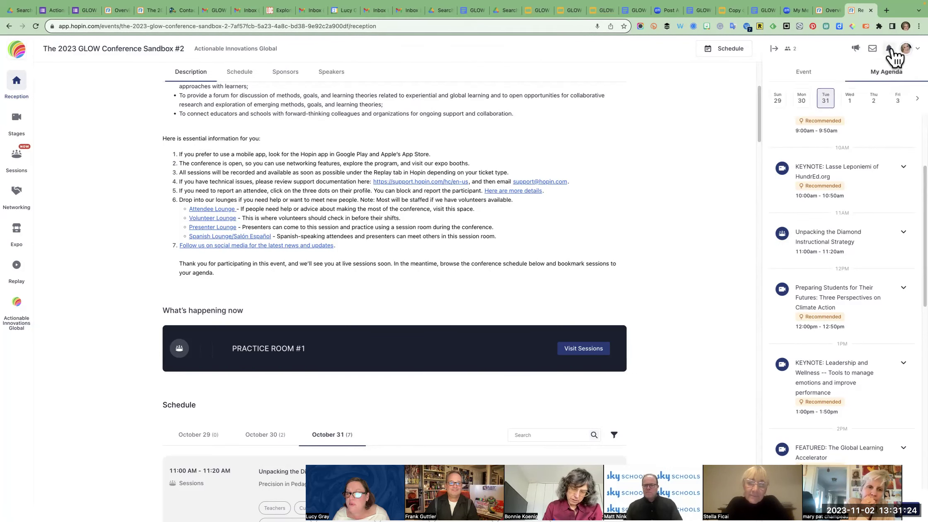
left_click(856, 51)
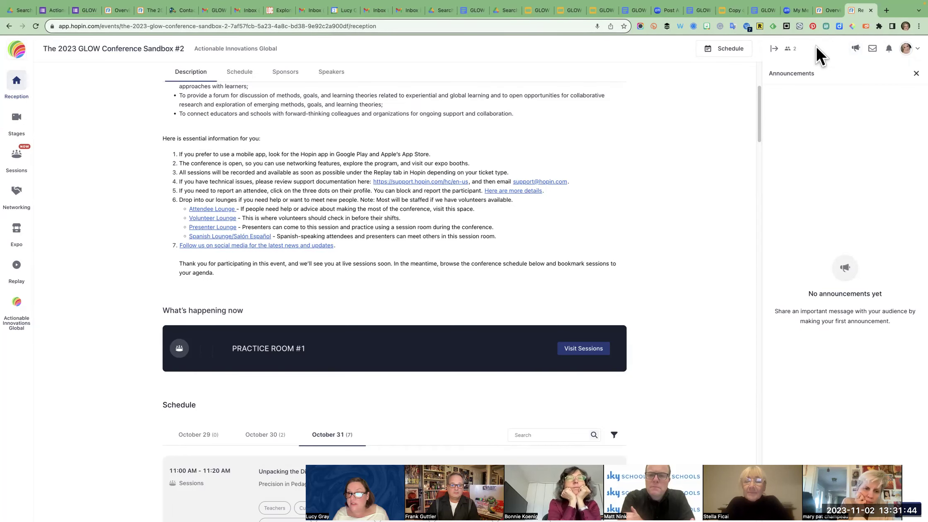
left_click(906, 74)
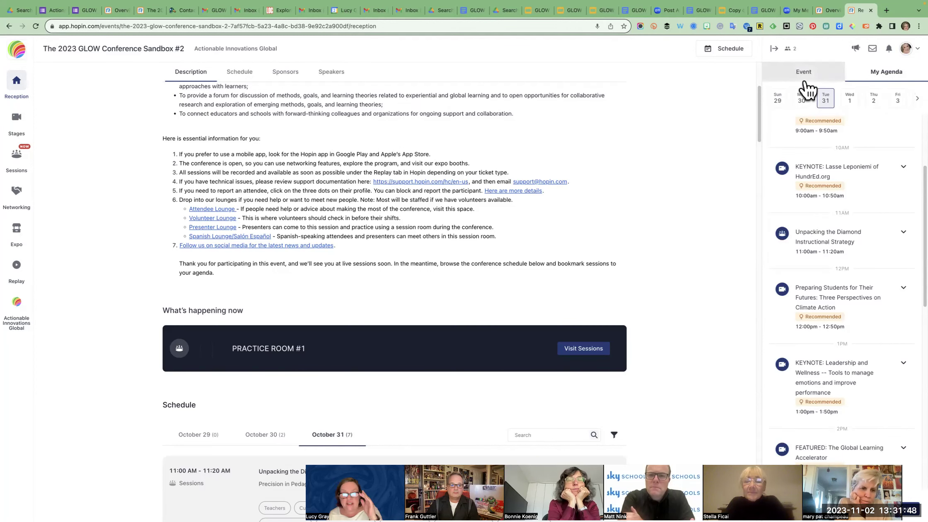
Step: Enter the GLOW Keynote Stage from the event's list of stages
left_click(17, 120)
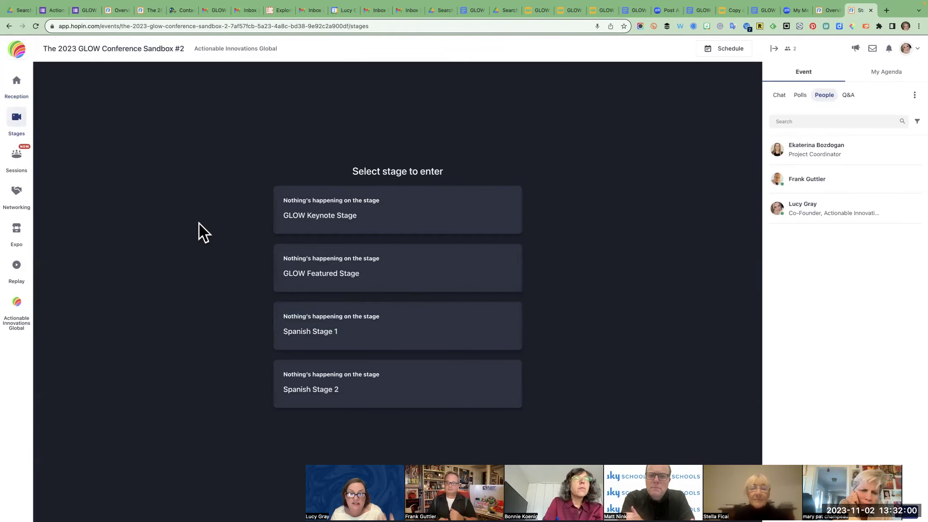
left_click(488, 215)
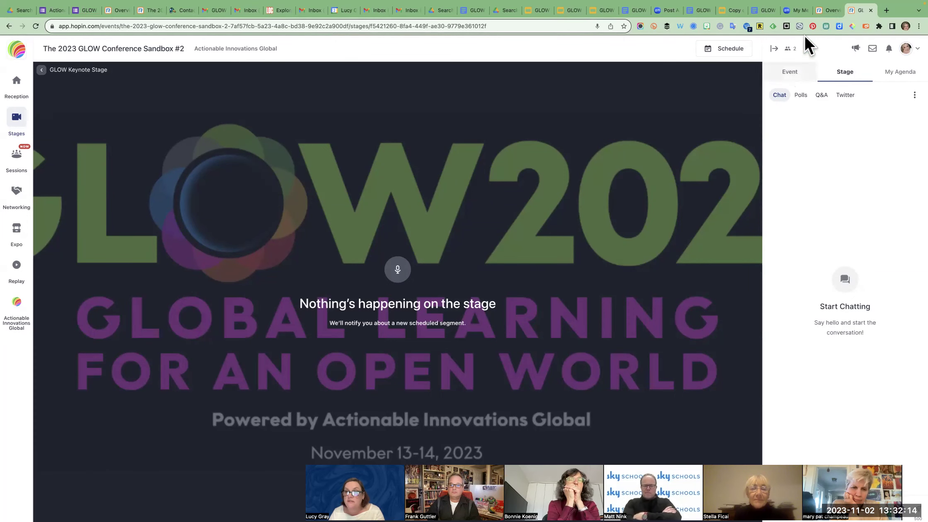
Step: Open the GLOW Keynote Stage settings in the organizer dashboard's venue stages and copy the Segment Backstage Link
left_click(824, 12)
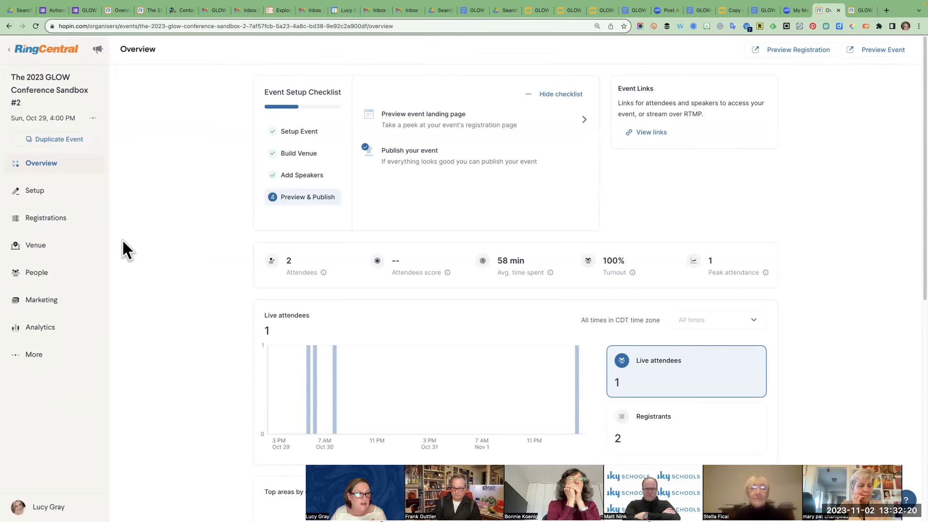
left_click(59, 249)
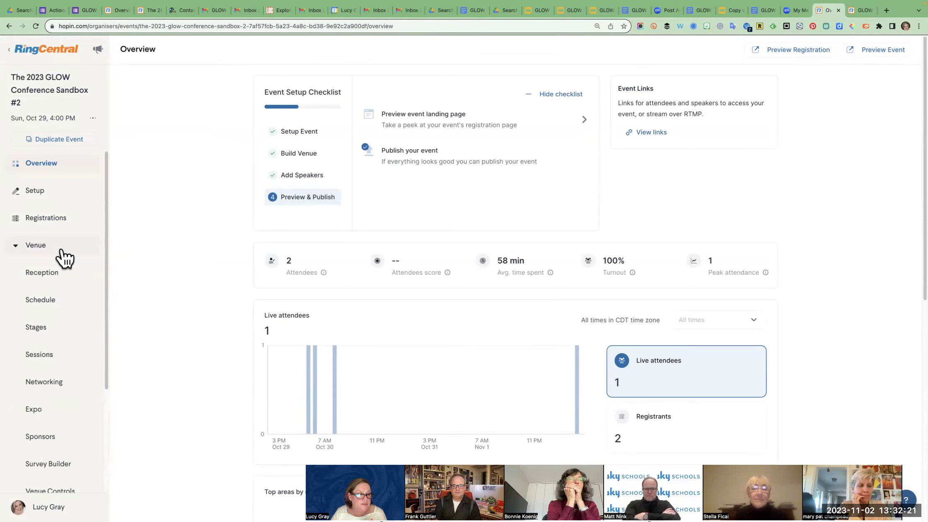
left_click(36, 328)
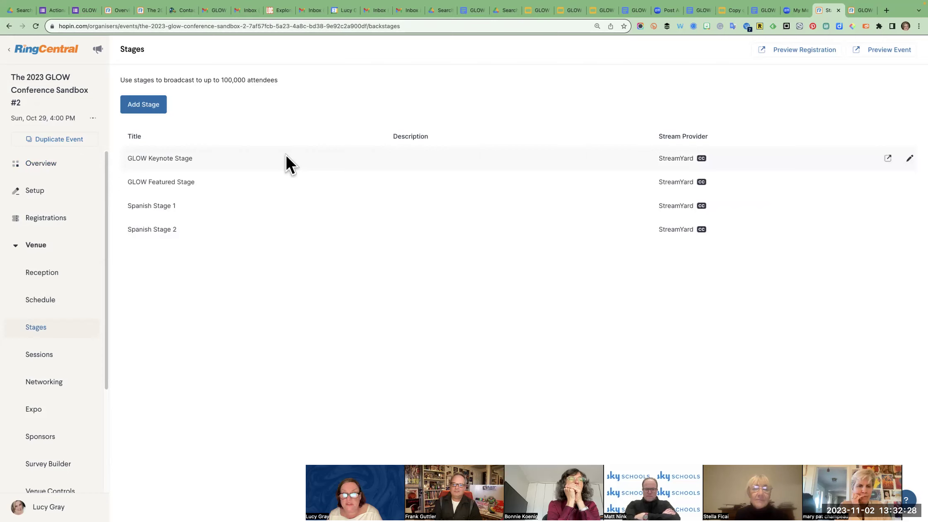
left_click(908, 161)
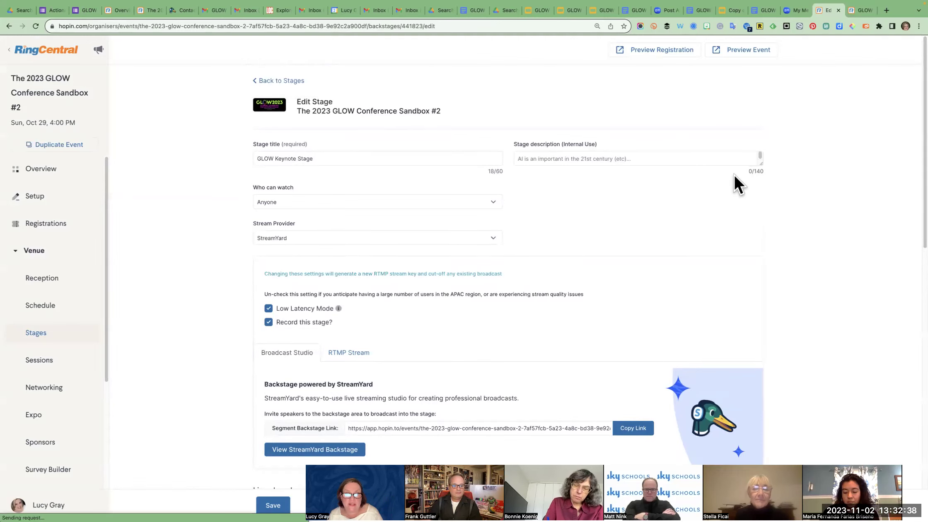
scroll(733, 174, "down", 2)
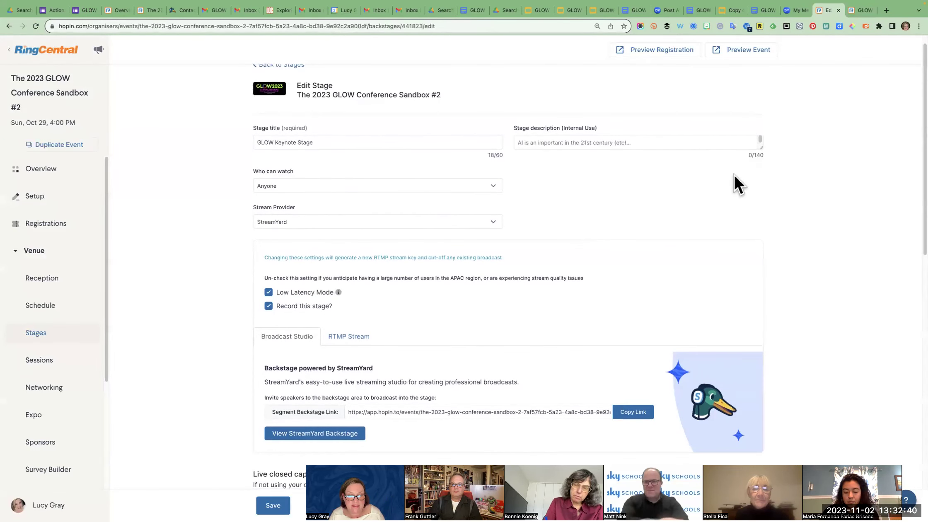
scroll(735, 174, "down", 2)
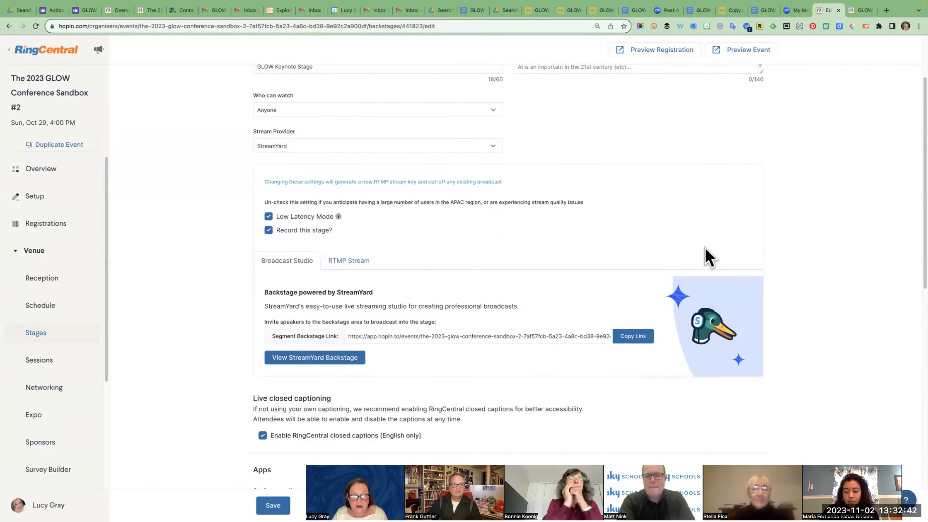
left_click(635, 340)
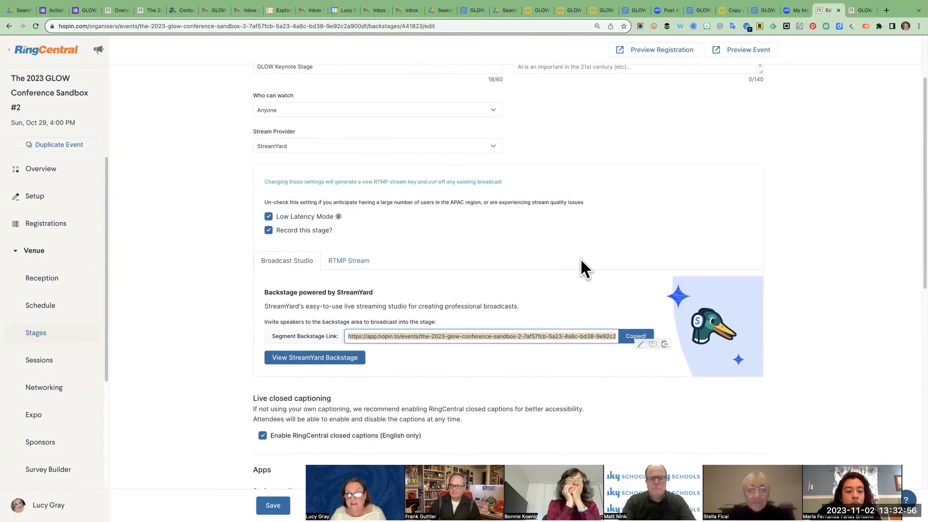
Step: Try to open the copied backstage link in a full-screen Safari window, and return to the stage settings in Chrome
left_click(579, 295)
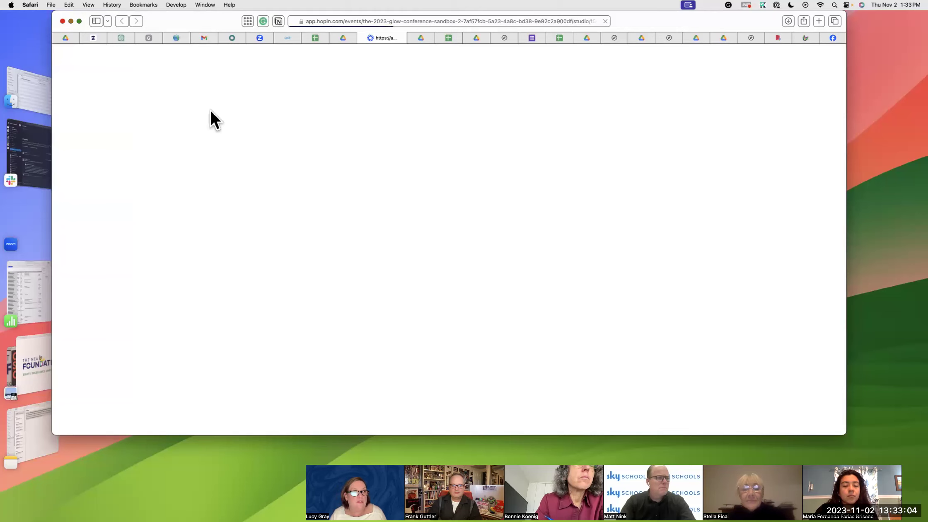
left_click(79, 21)
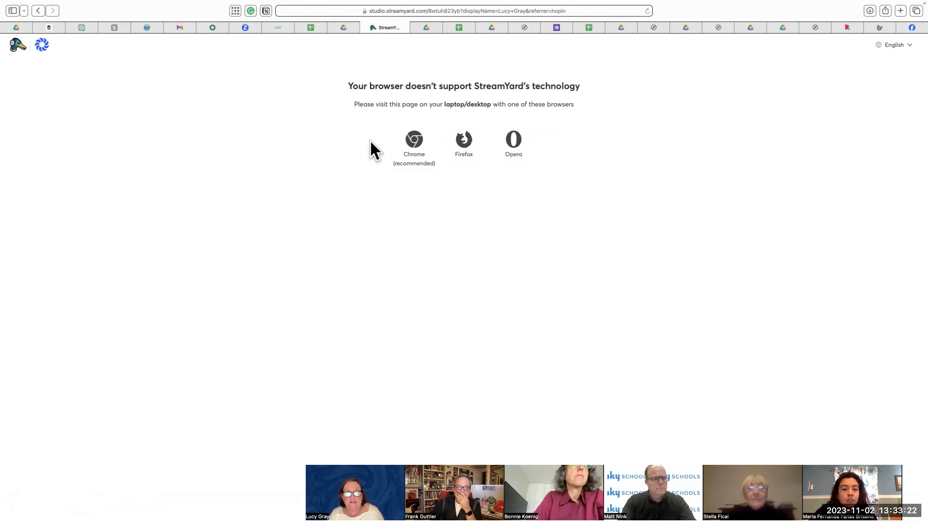
key("super+Tab")
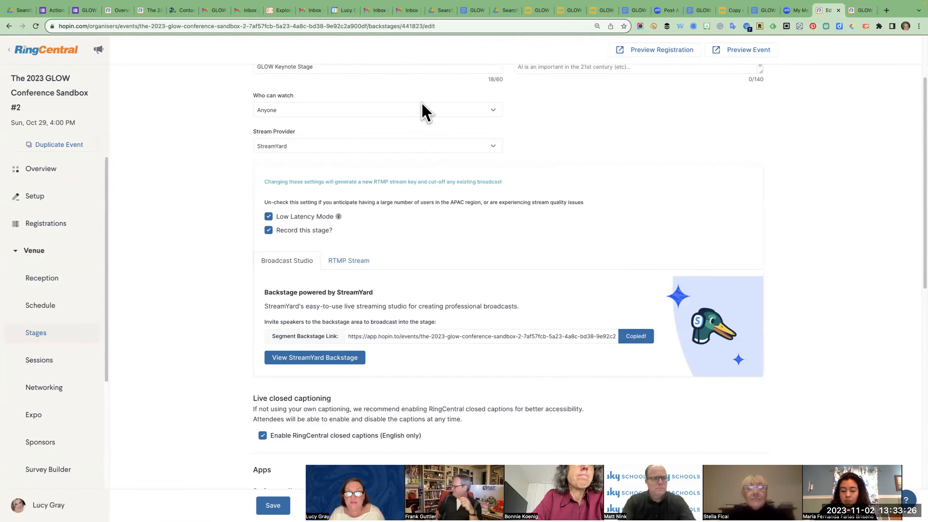
Step: Load the copied backstage link in a new Chrome tab
left_click(887, 11)
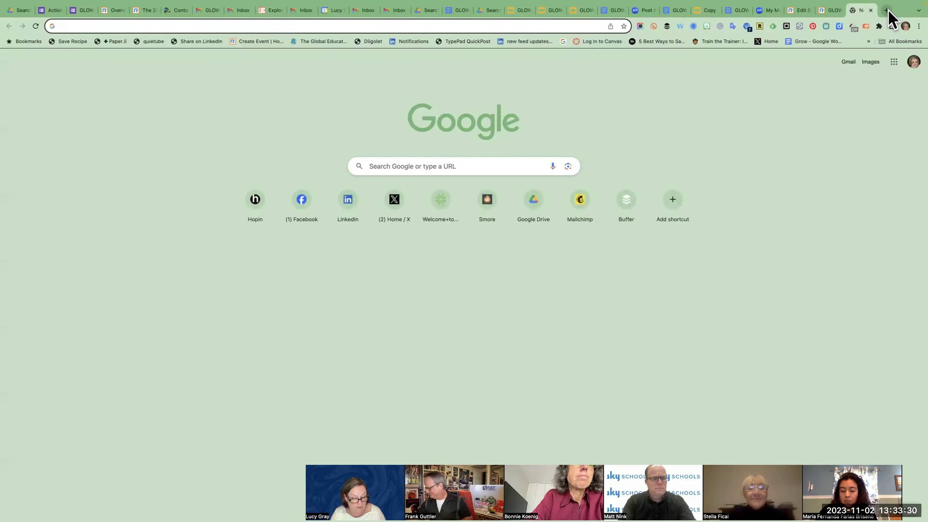
key("super+v")
key("Return")
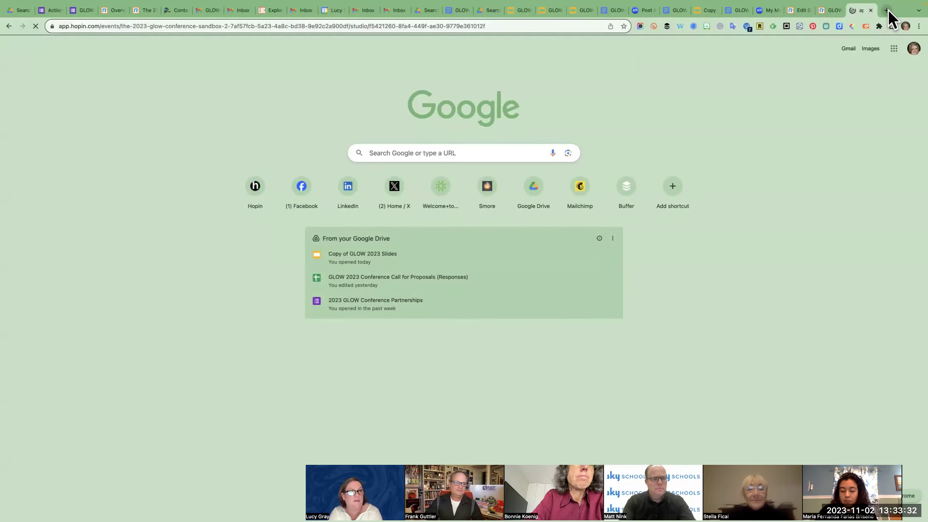
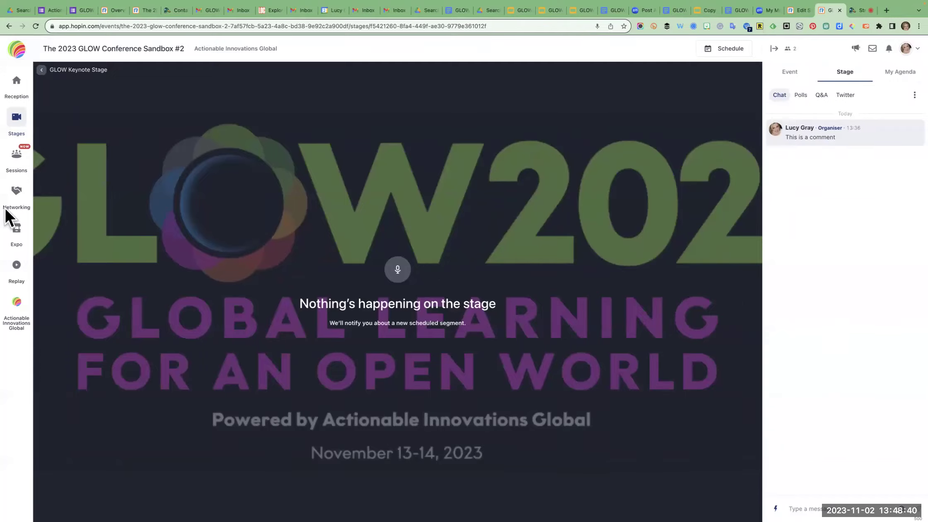
Step: Open The Institute for Humane Education booth in the Expo and share audio and video there
left_click(306, 32)
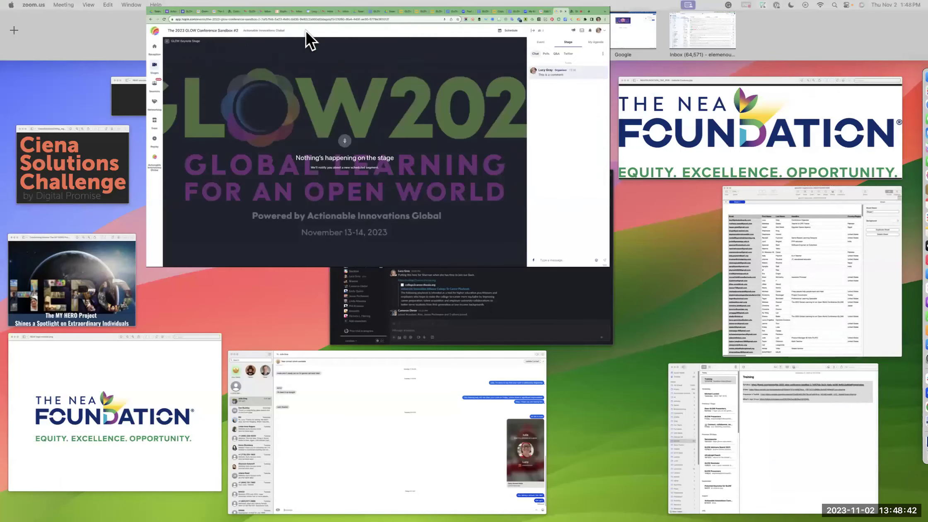
left_click(18, 242)
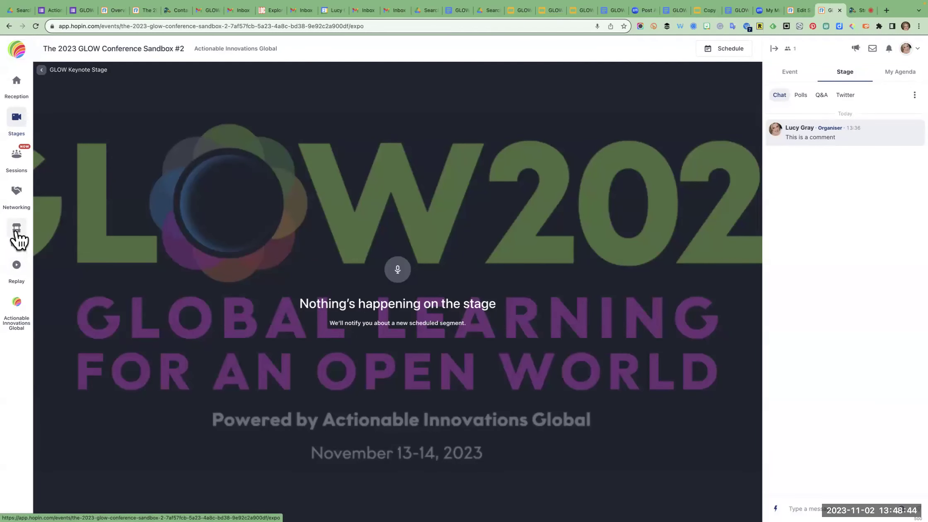
left_click(318, 242)
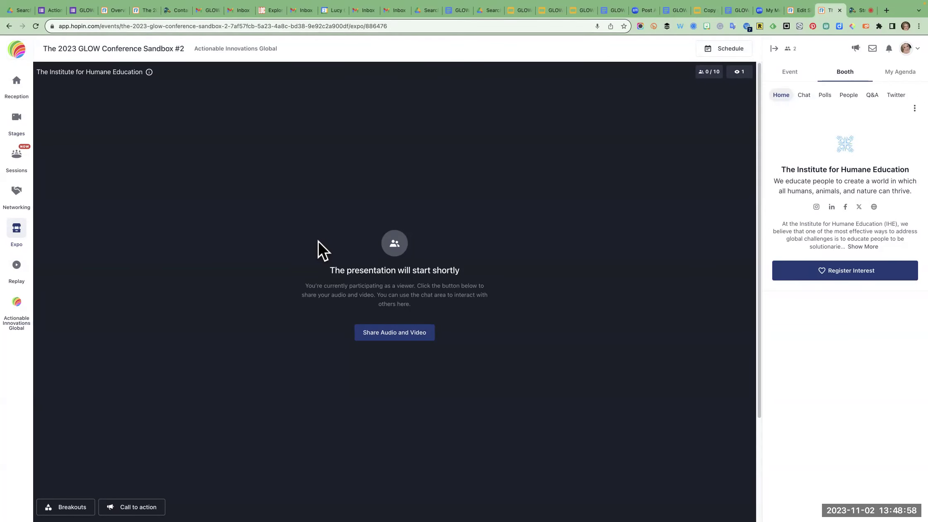
left_click(378, 332)
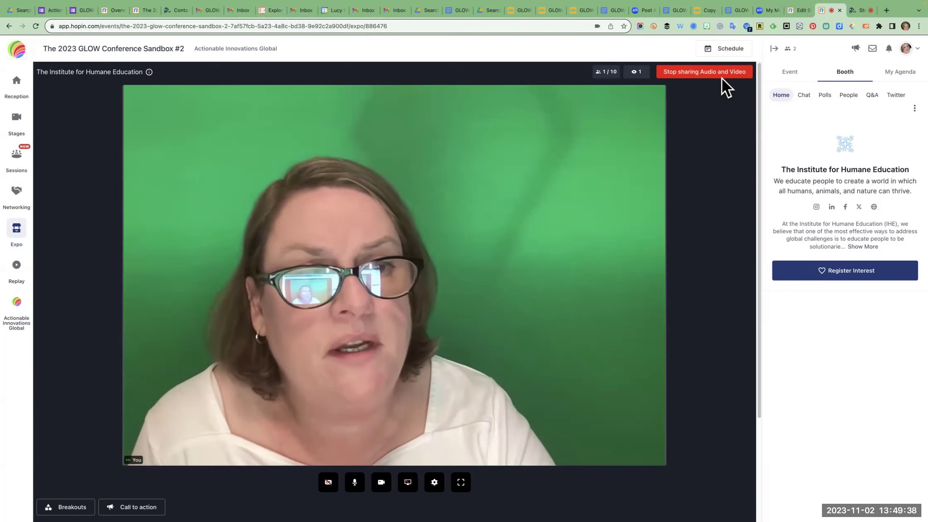
Step: Check the event-wide people list, return to the booth's home information, and register interest in the organization
left_click(782, 74)
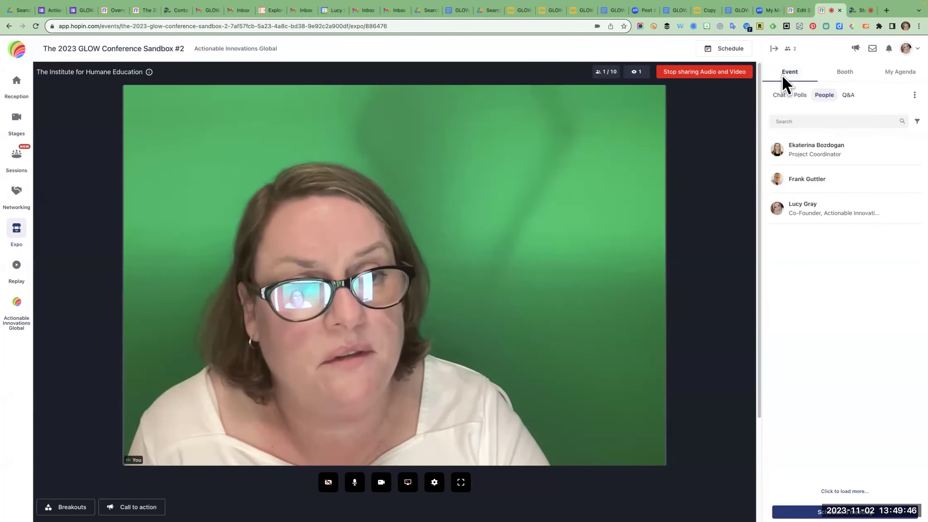
left_click(840, 75)
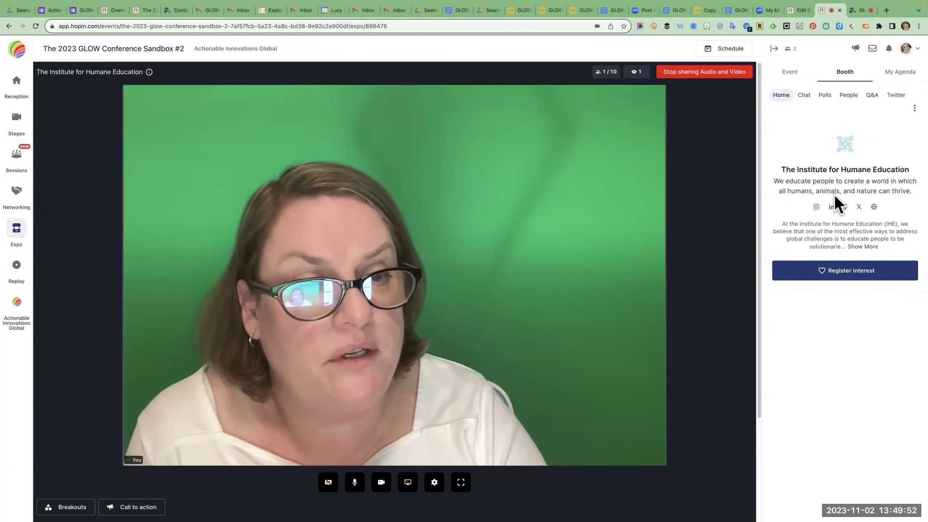
left_click(837, 272)
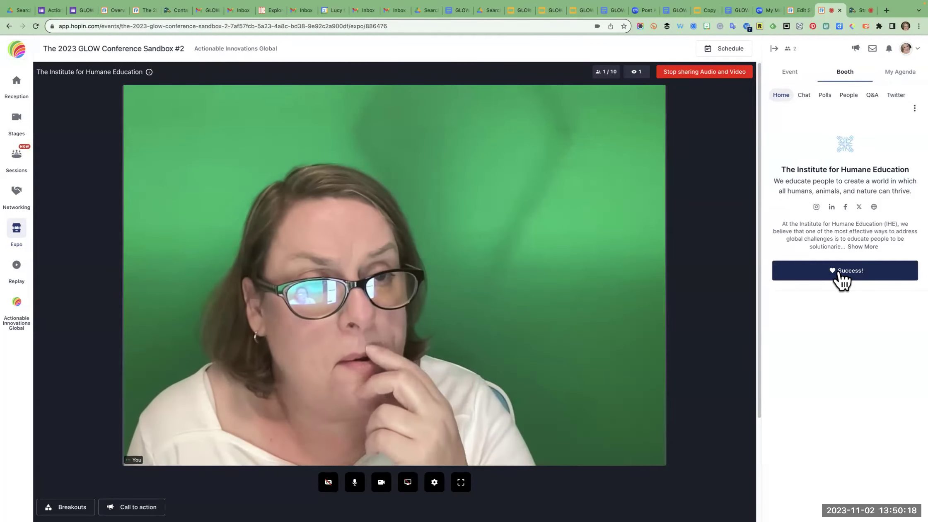
Step: Look over the booth's polls, its Q&A question filters and its Twitter feed
left_click(825, 96)
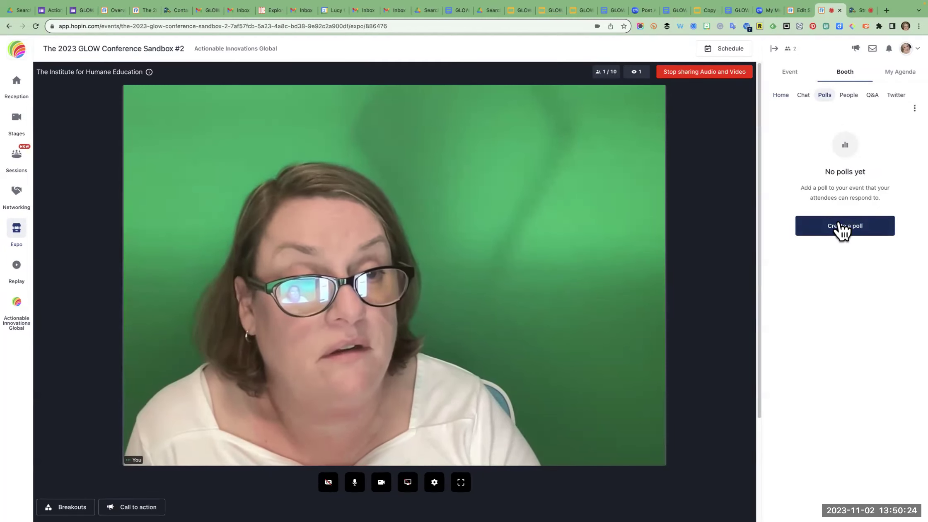
left_click(873, 96)
left_click(797, 131)
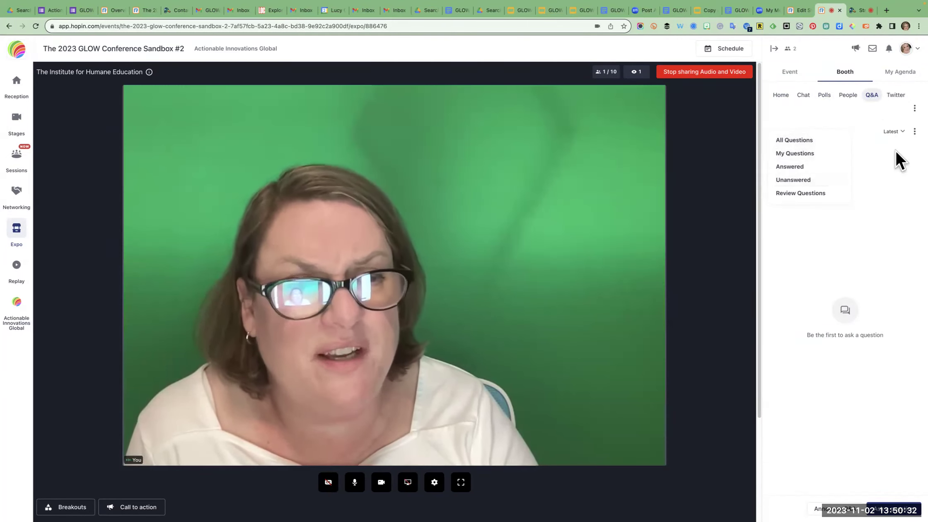
left_click(877, 104)
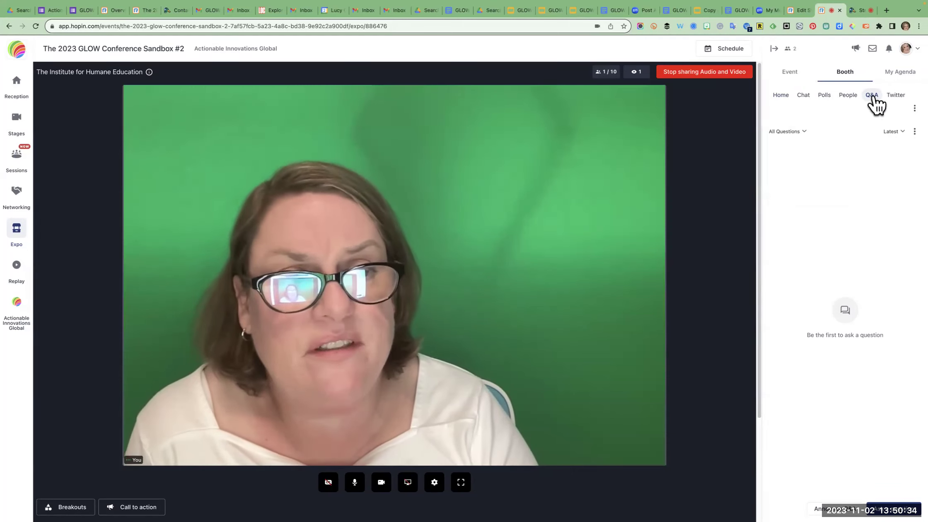
left_click(785, 132)
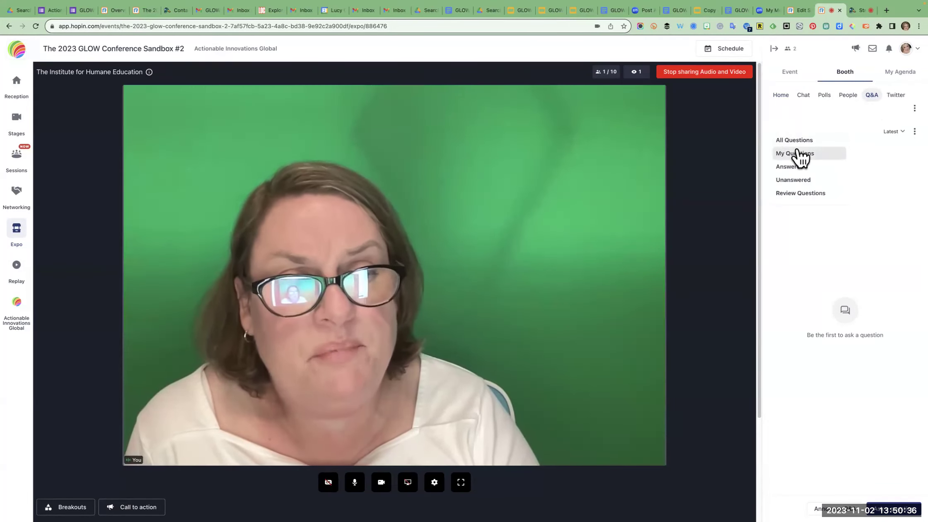
left_click(817, 118)
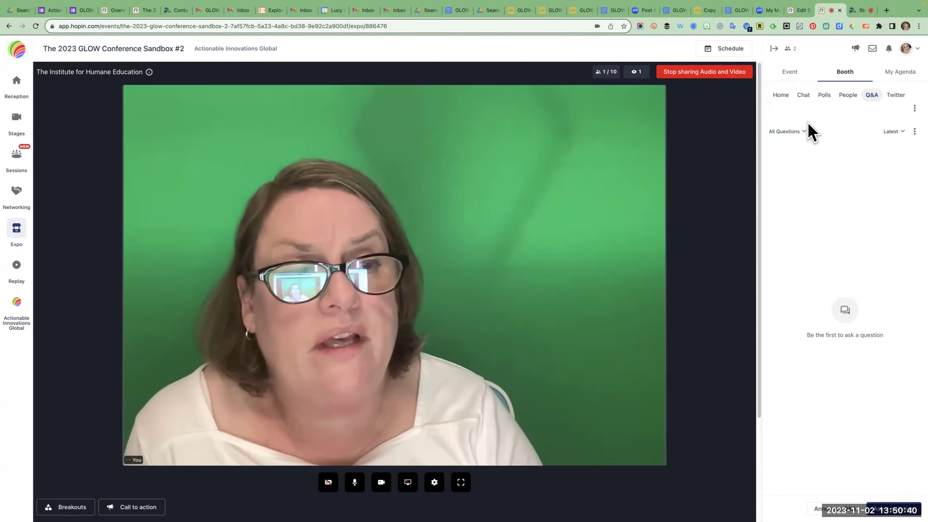
left_click(897, 98)
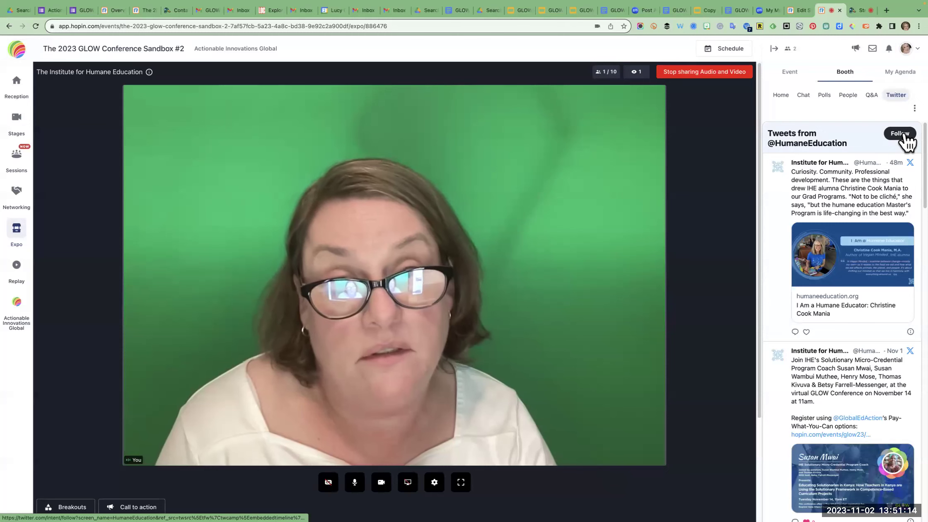
Step: Publish a new announcement from the booth reading "Come to our booth!" to everyone at the event
left_click(913, 109)
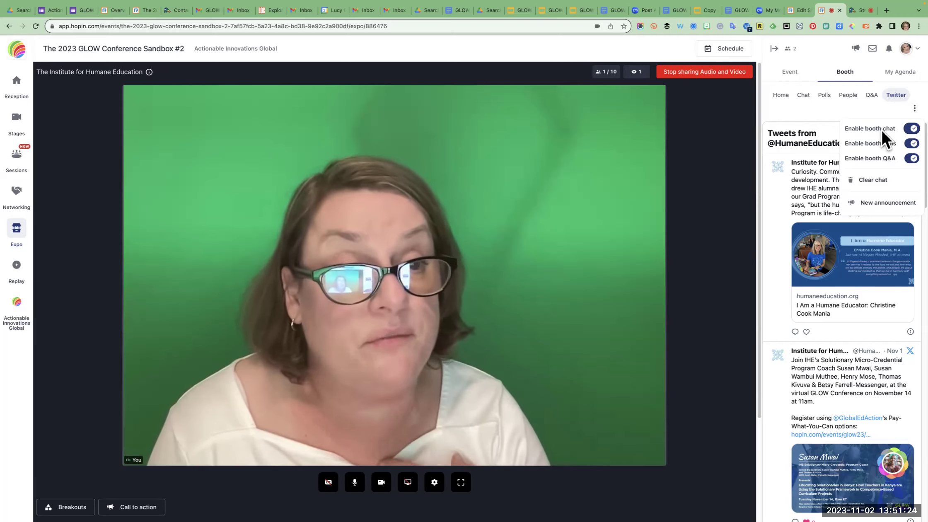
left_click(882, 202)
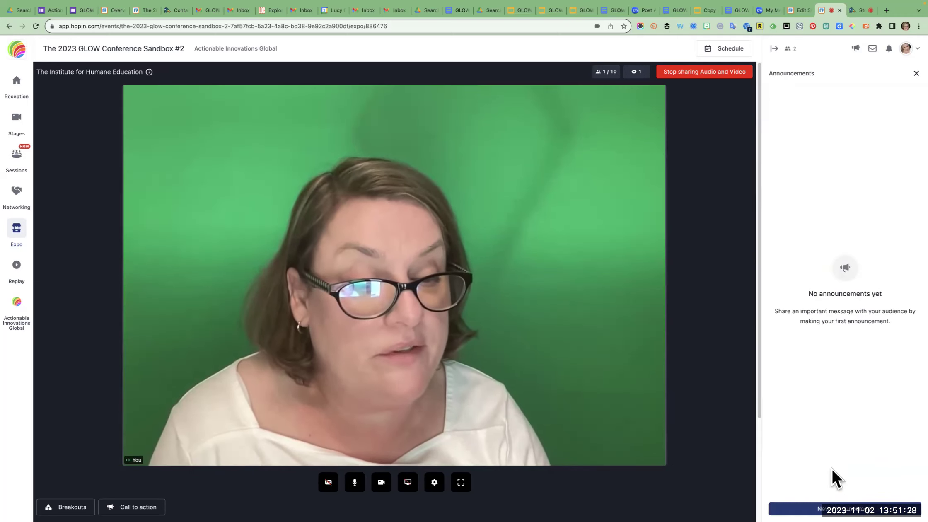
left_click(845, 508)
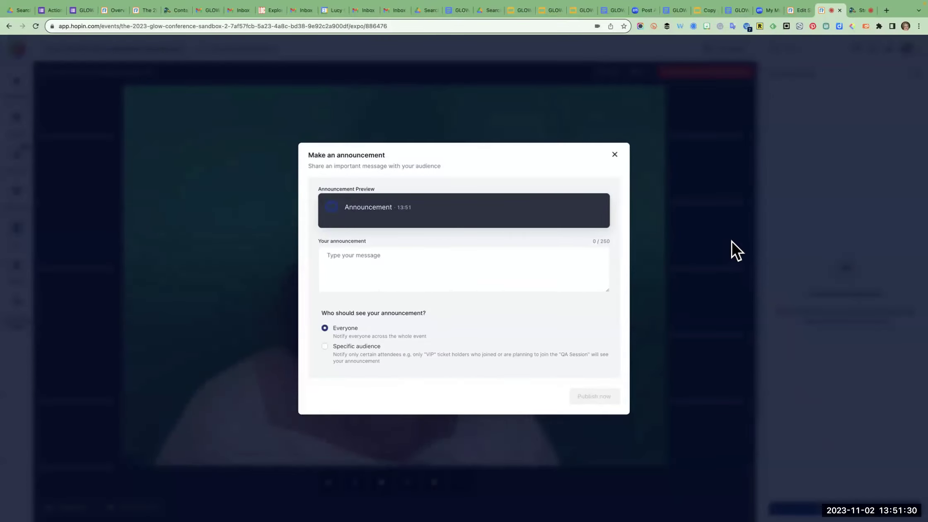
left_click(440, 259)
type("Come to our booth!")
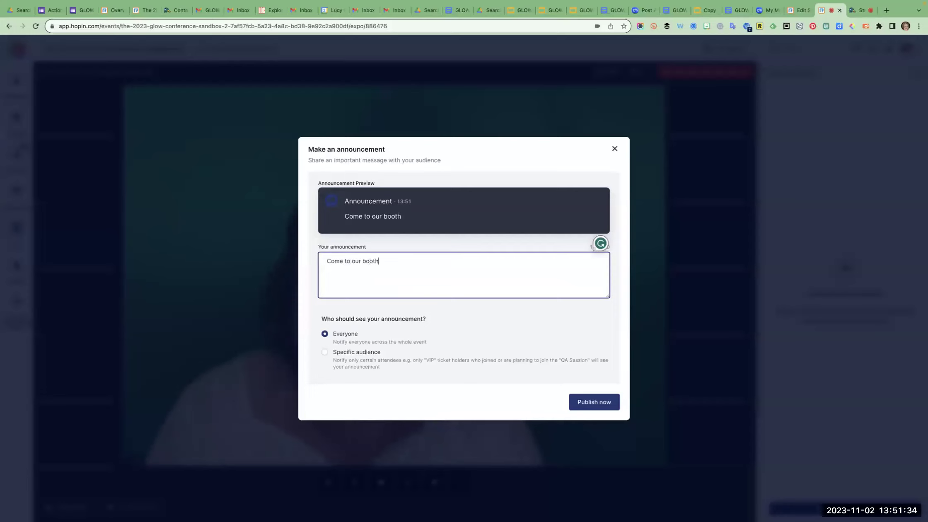
left_click(590, 401)
left_click(522, 302)
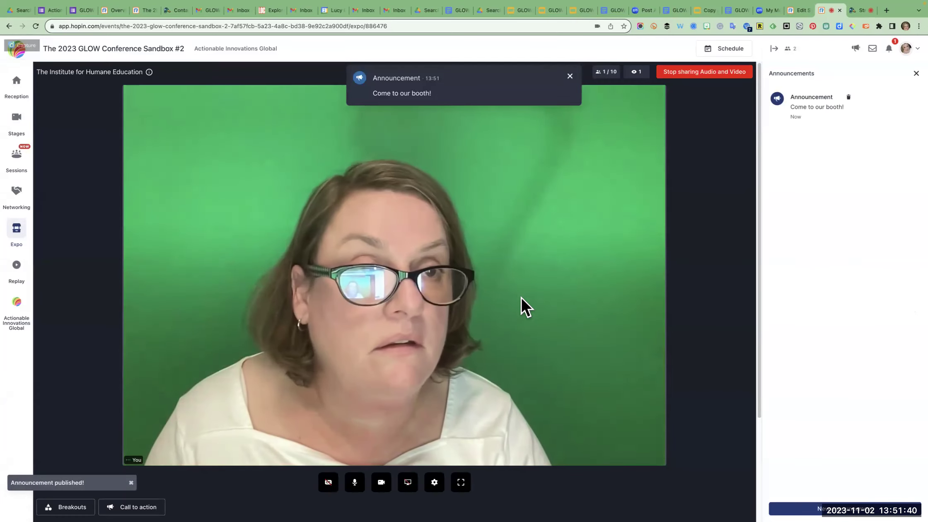
Step: Check the published announcement in the notifications, and view the people lists of the booth and the whole event
left_click(890, 49)
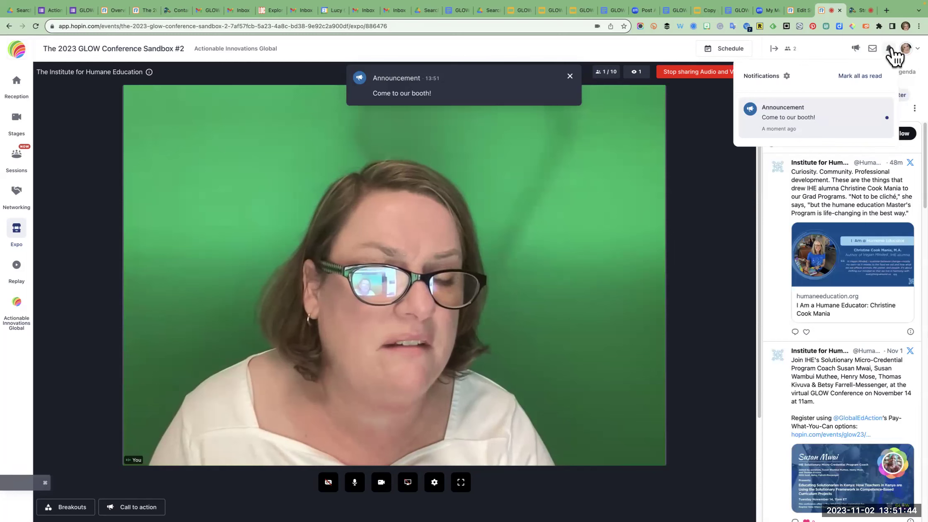
left_click(891, 50)
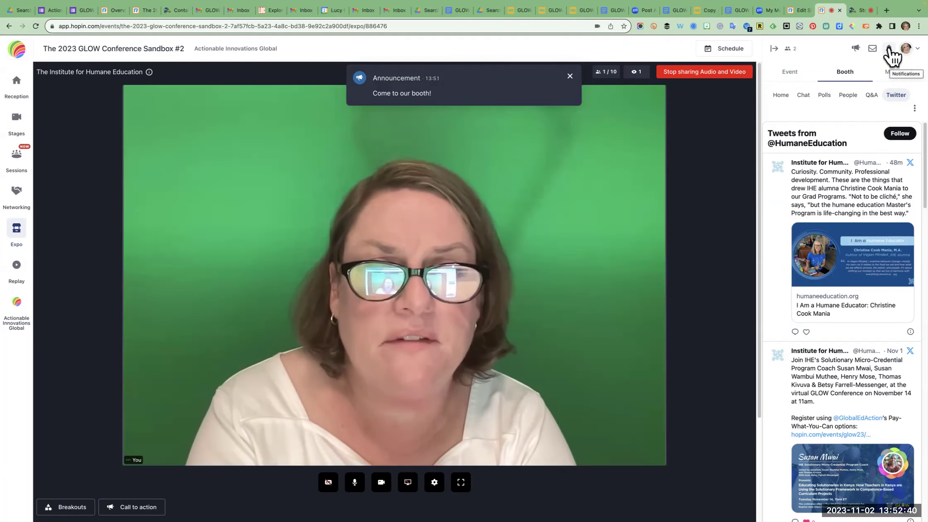
left_click(847, 96)
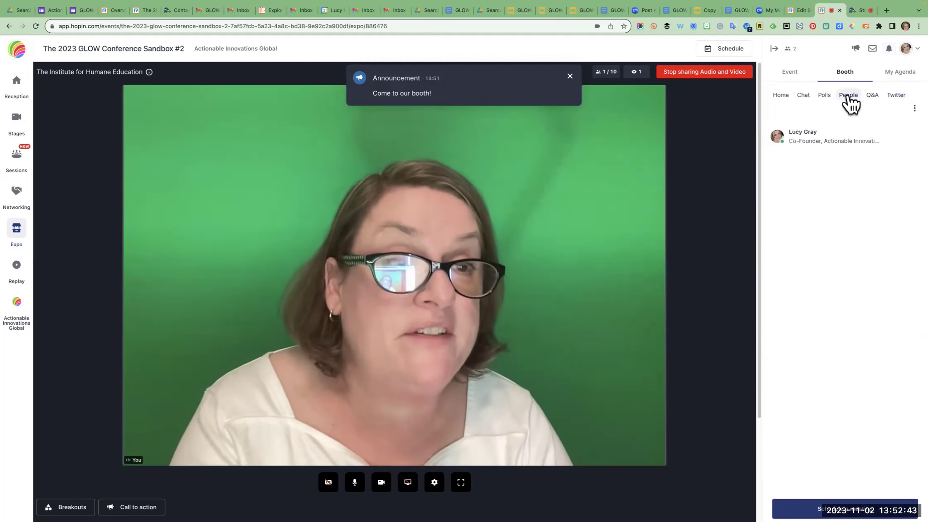
left_click(904, 75)
left_click(798, 74)
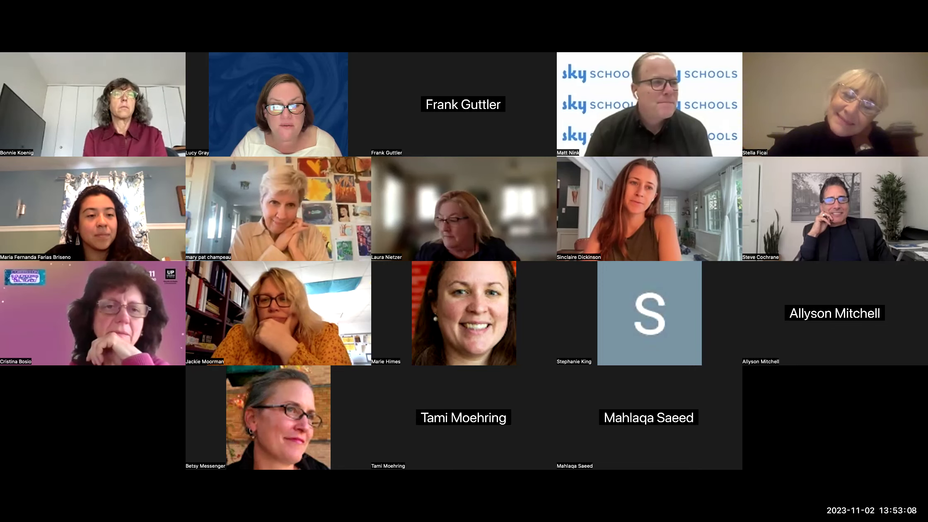
key("ctrl+Left")
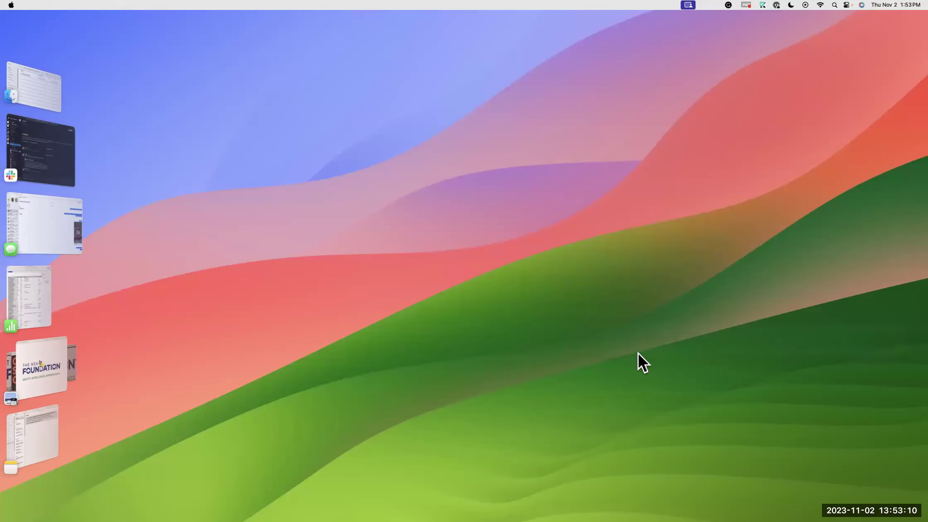
key("ctrl+Right")
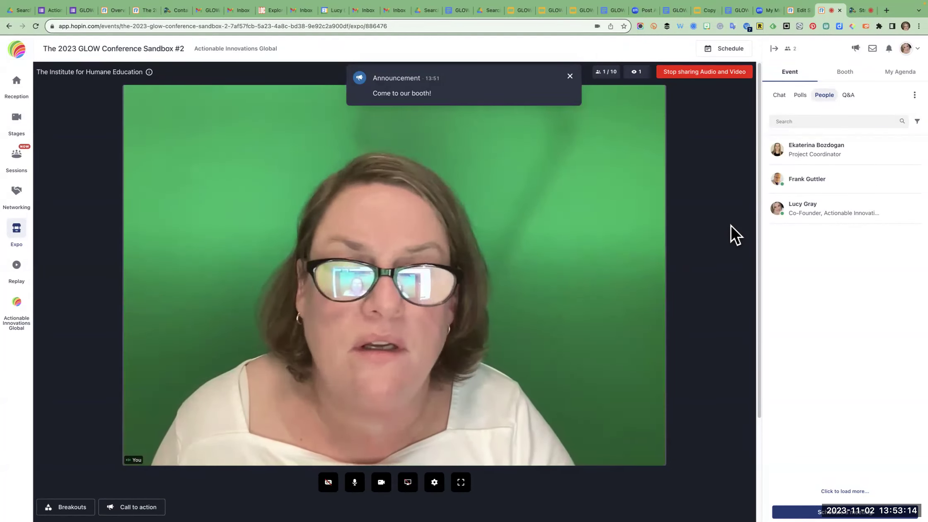
Step: Stop sharing audio and video in the booth, and open the second listed attendee's profile from the Reception
left_click(709, 71)
left_click(711, 129)
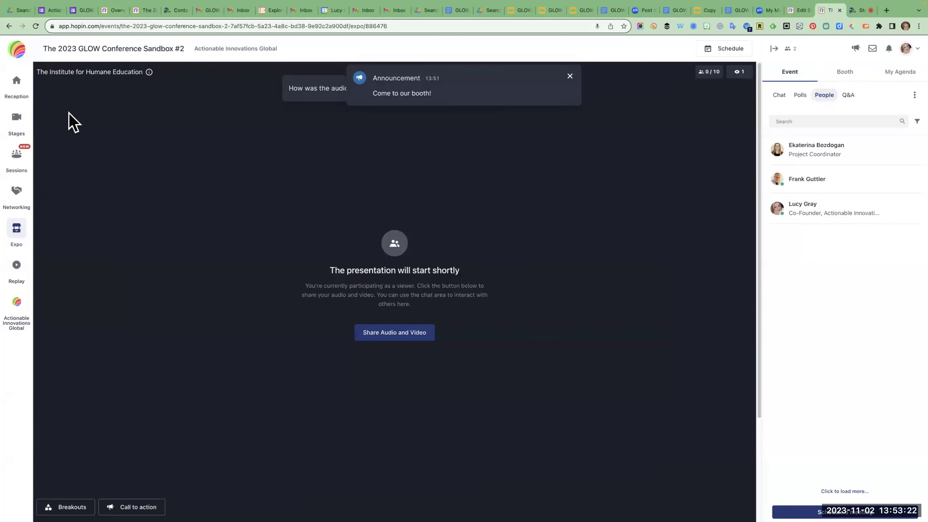
left_click(16, 85)
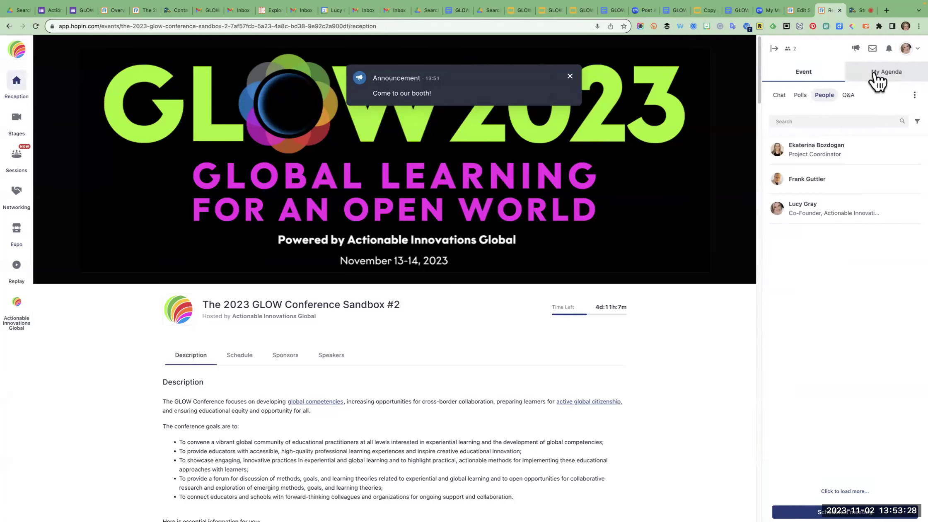
left_click(833, 179)
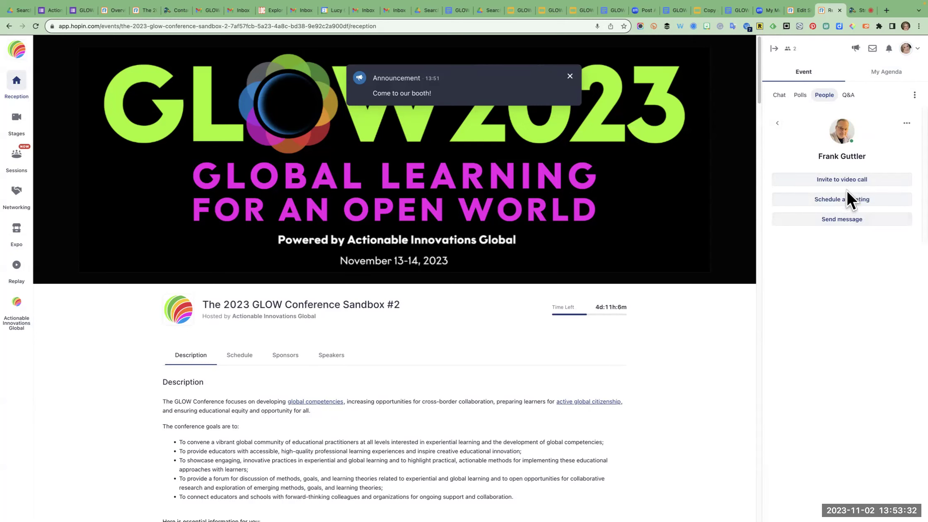
Step: Draft a virtual meeting request with the description "Hello", the 14:30 slot and an additional guest, and discard it unsent
left_click(845, 195)
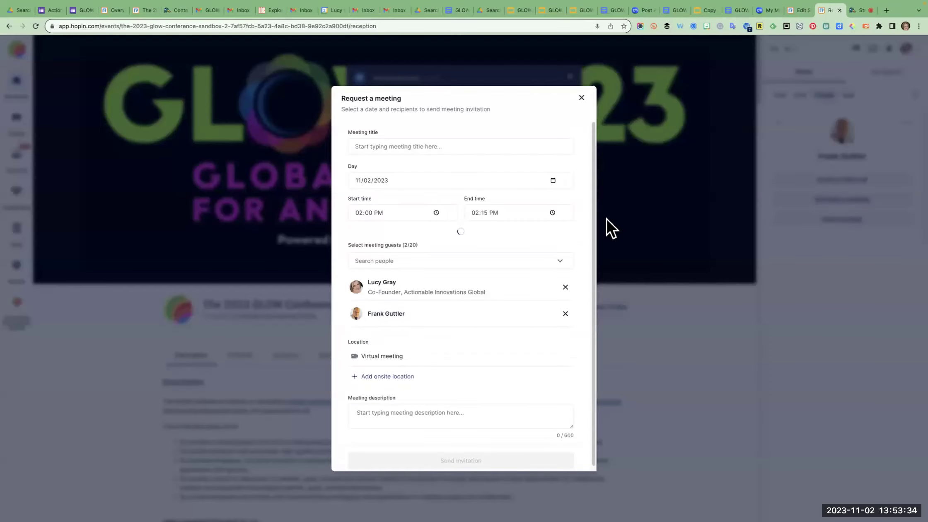
left_click(474, 145)
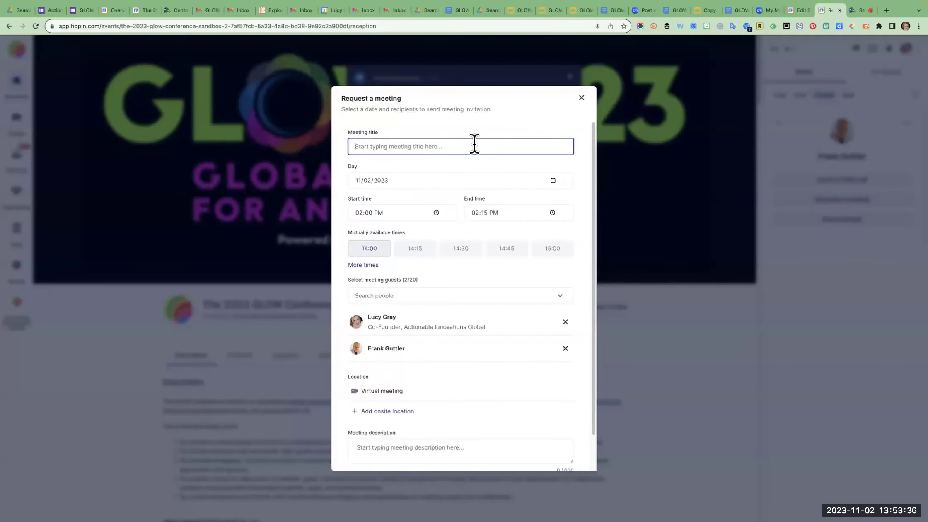
left_click(398, 386)
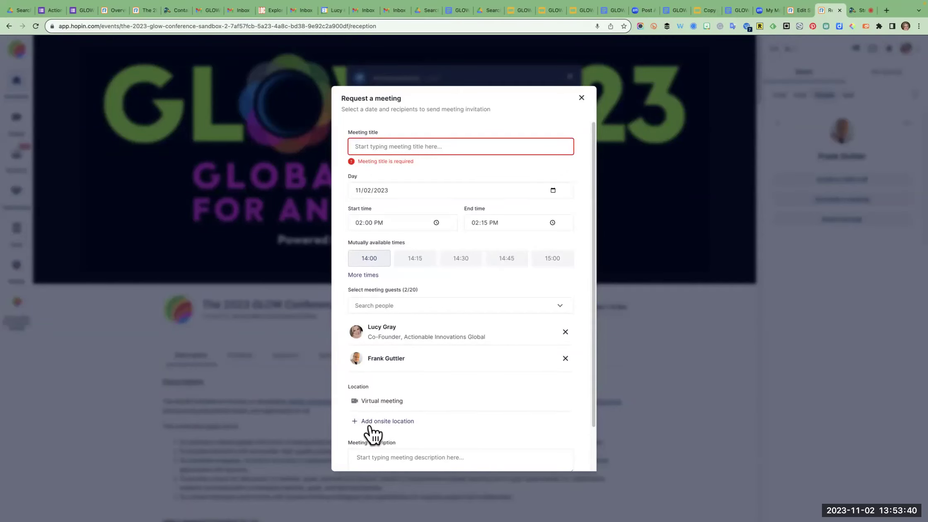
scroll(373, 431, "down", 2)
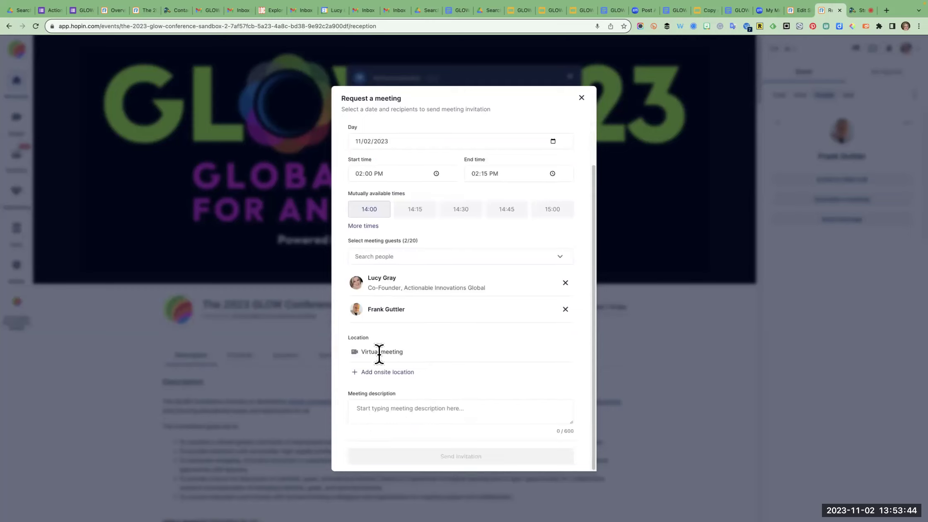
left_click(409, 416)
type("Hello")
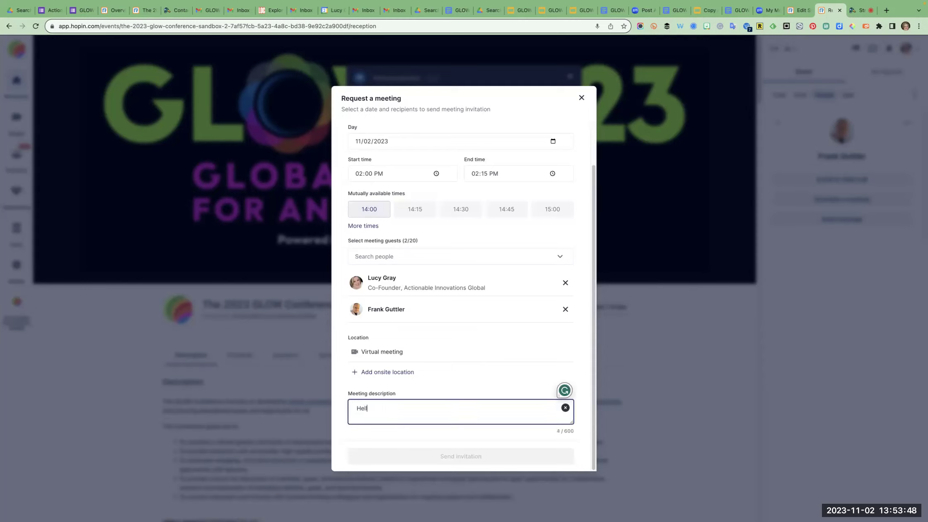
left_click(412, 167)
left_click(448, 212)
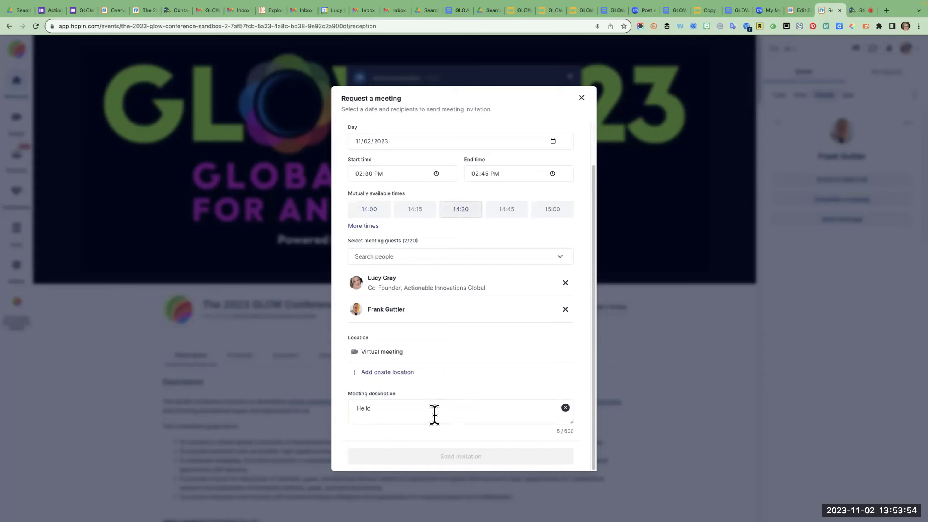
left_click(420, 254)
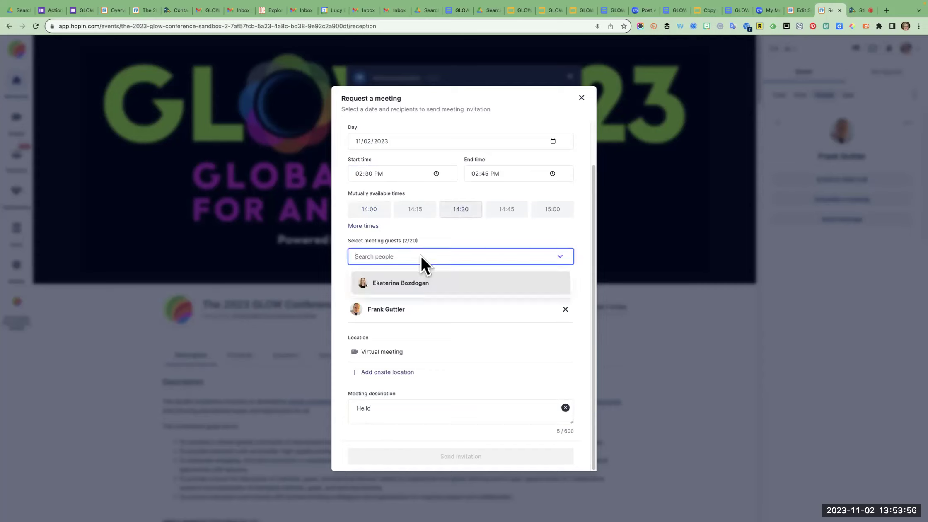
left_click(417, 282)
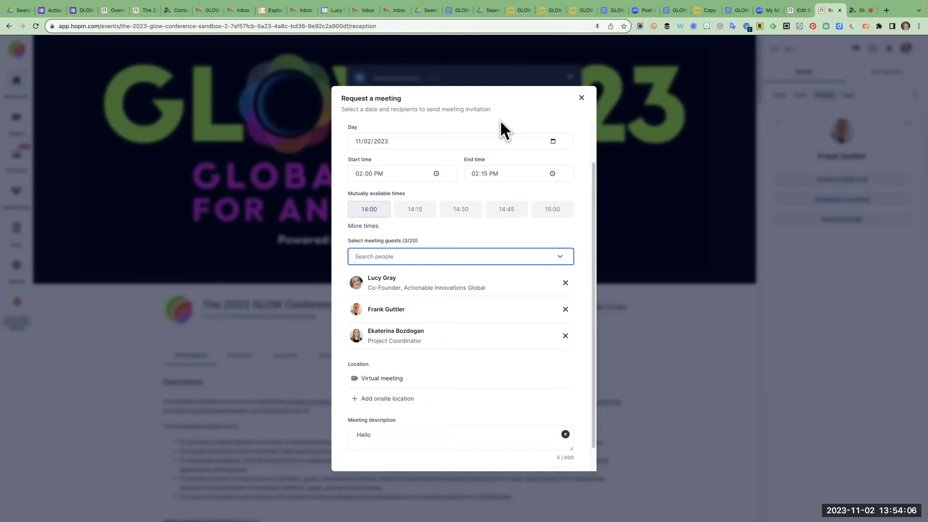
left_click(582, 97)
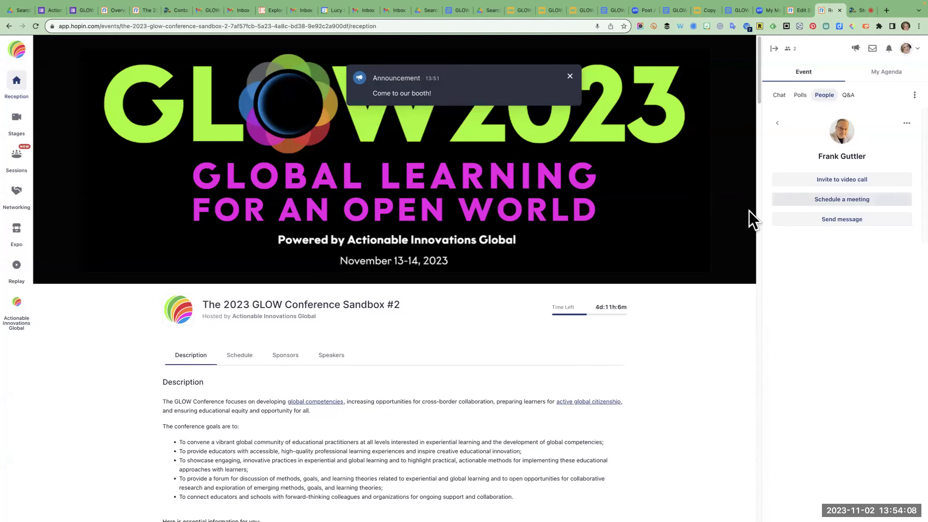
Step: Send the attendee a direct message saying hello with their first name, and invite them to a private video call
left_click(832, 219)
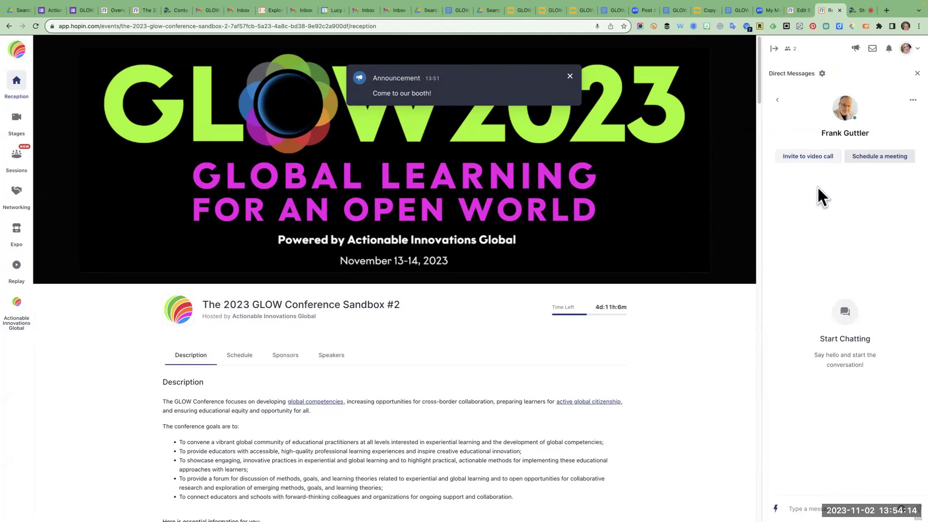
left_click(832, 501)
type("Hel")
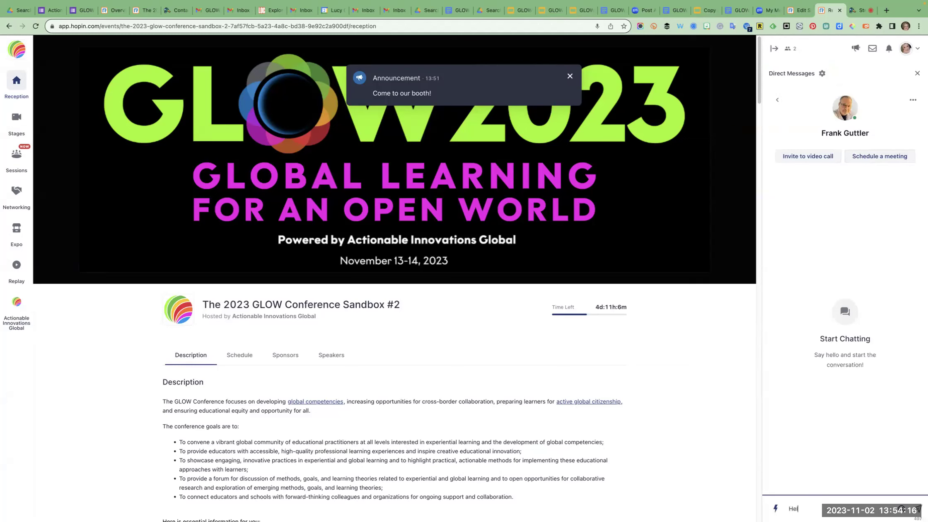
type("lo Frank")
key("Return")
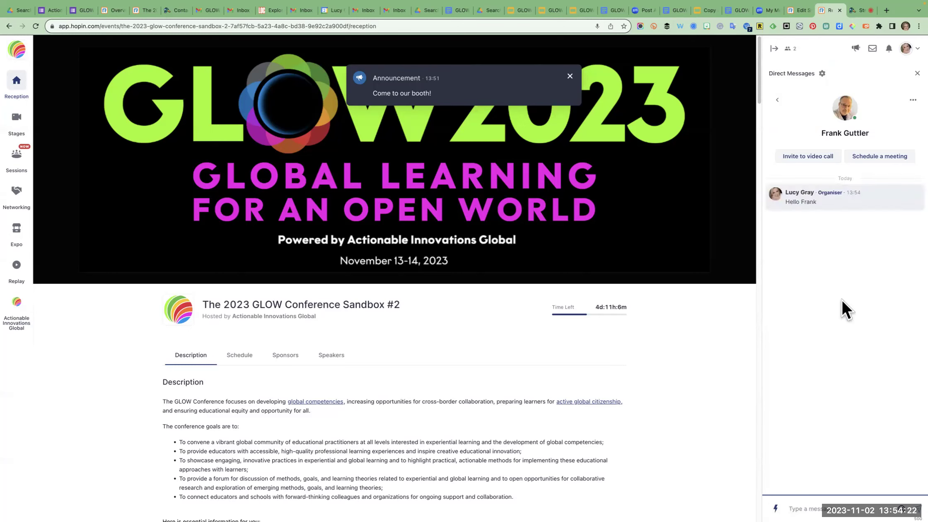
left_click(809, 158)
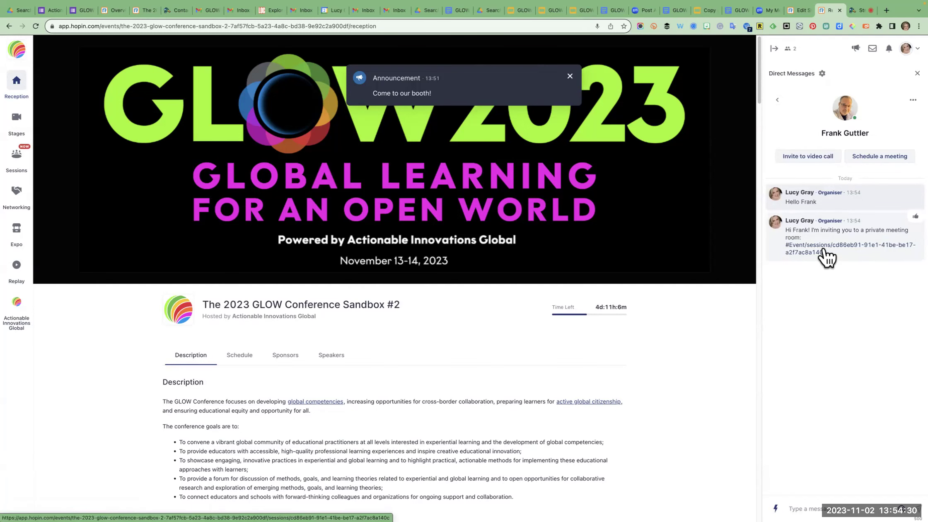
Step: Look over the mute, block and report options for the attendee, and close the direct messages
left_click(906, 100)
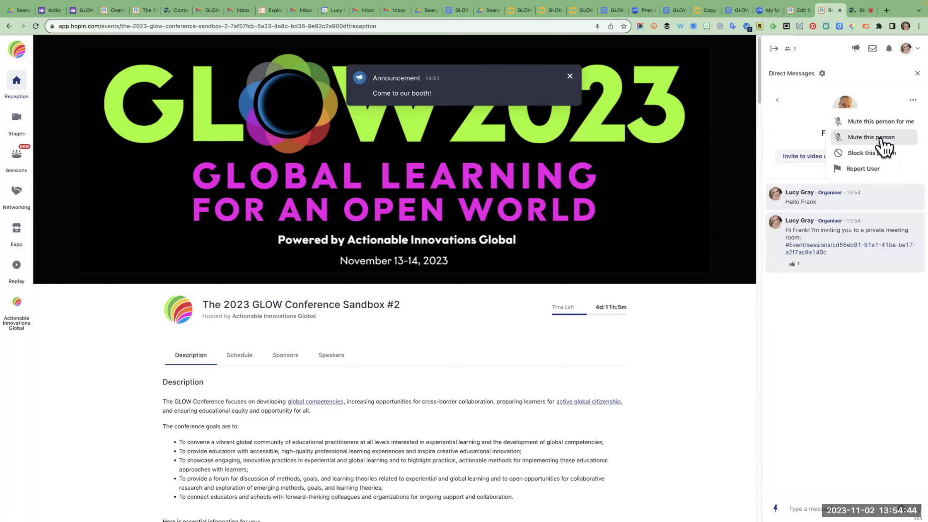
left_click(781, 99)
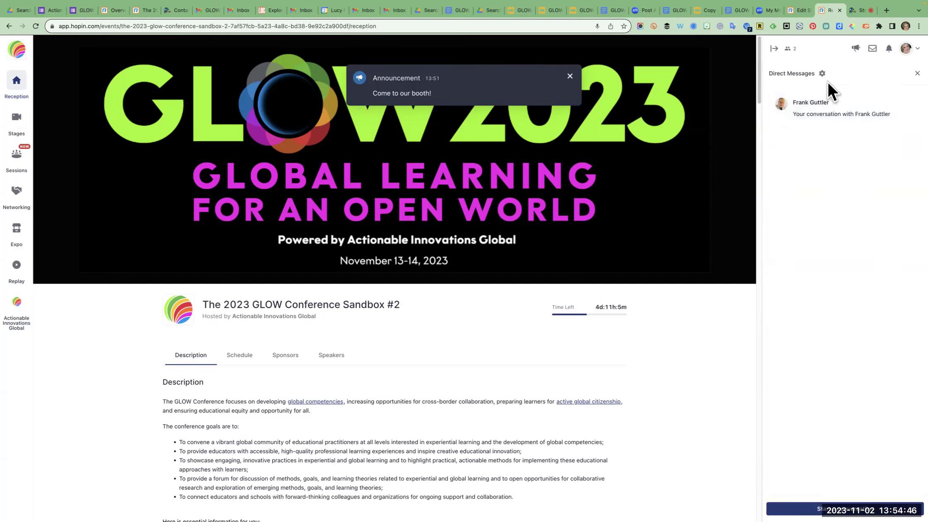
left_click(905, 73)
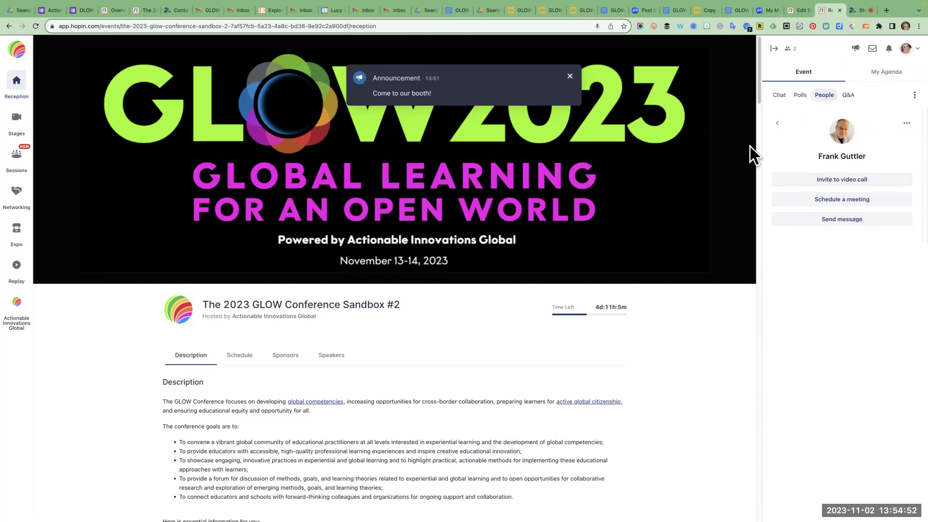
key("F11")
key("super+Tab")
key("super+Tab")
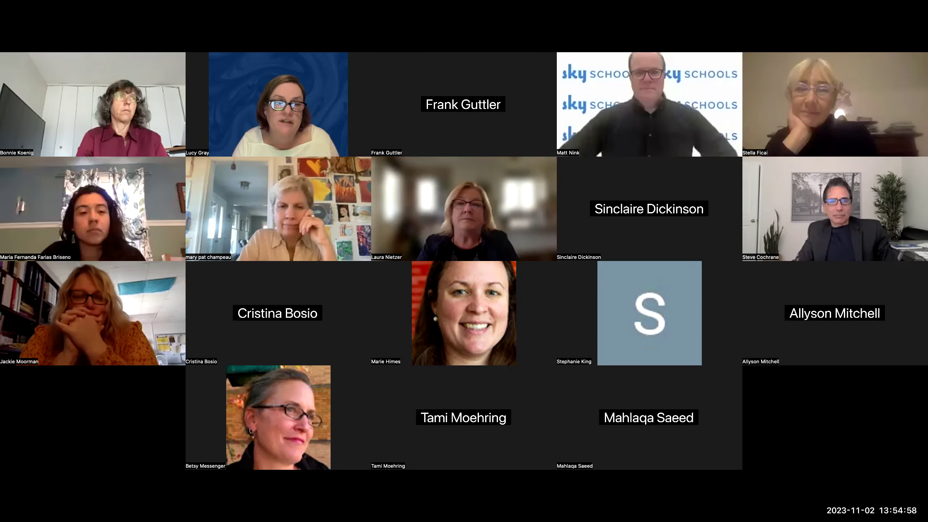